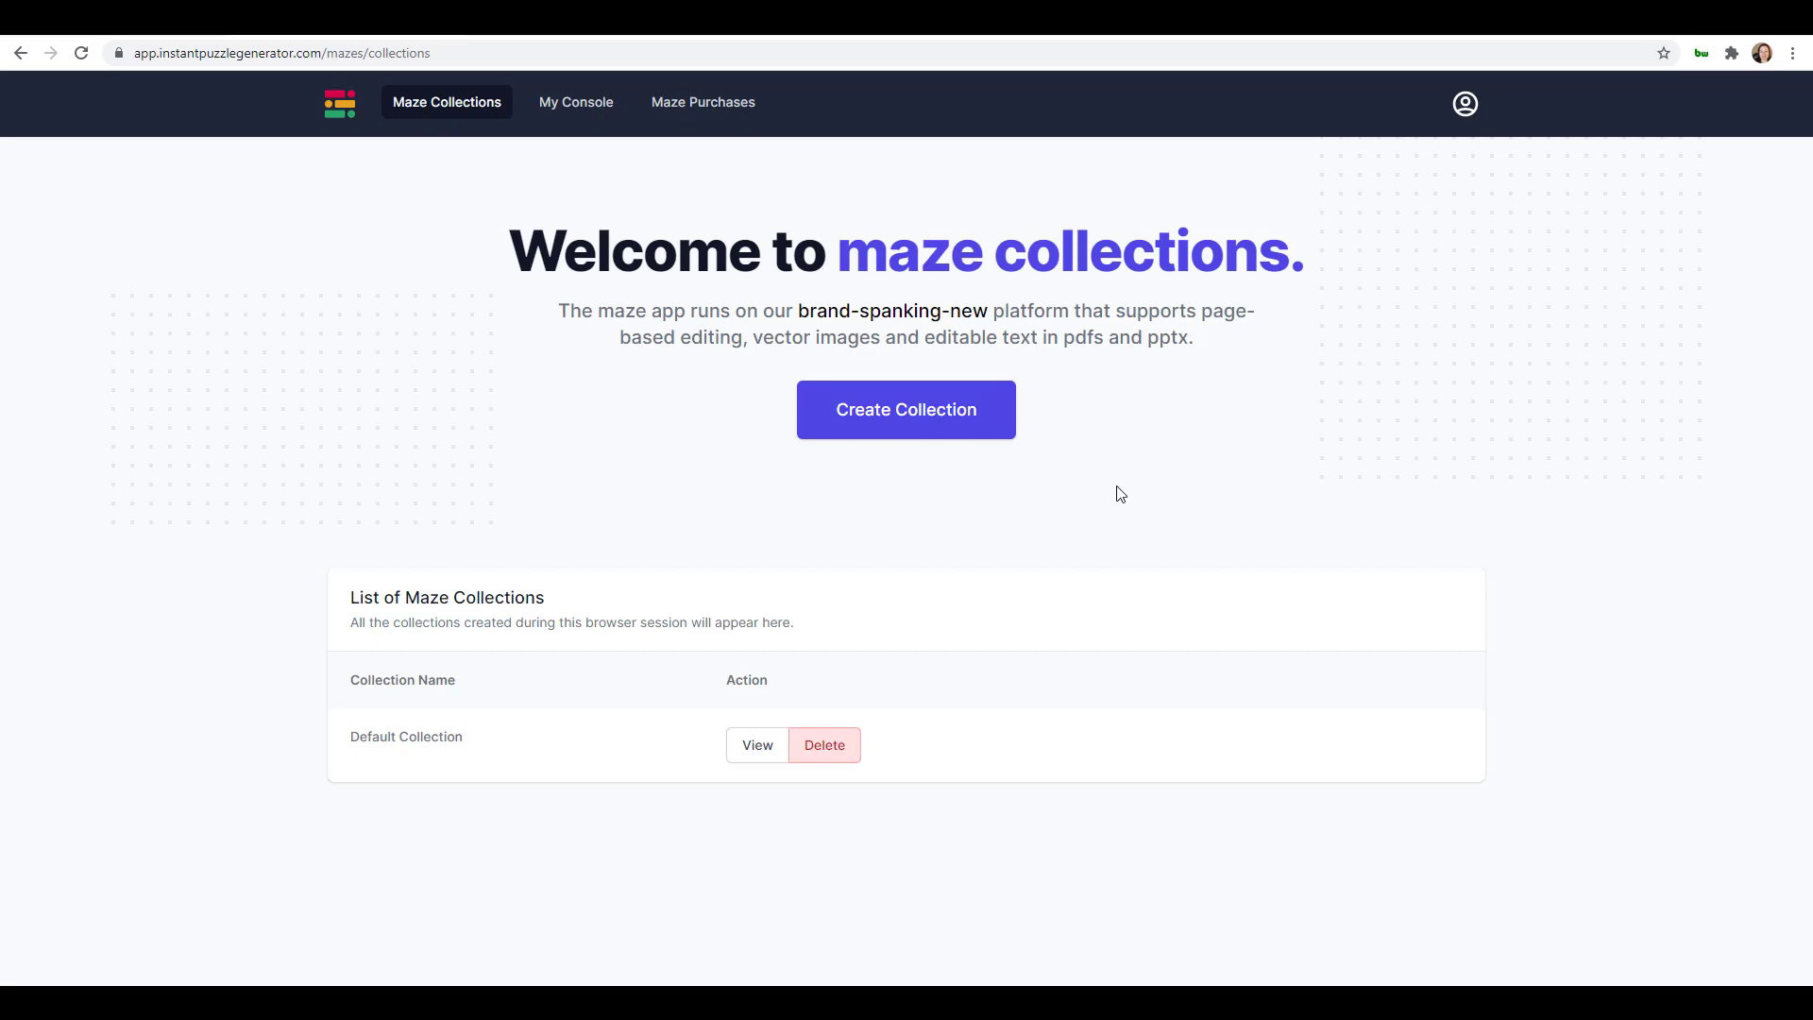
Create a maze collection named 1 and open it
left_click(923, 421)
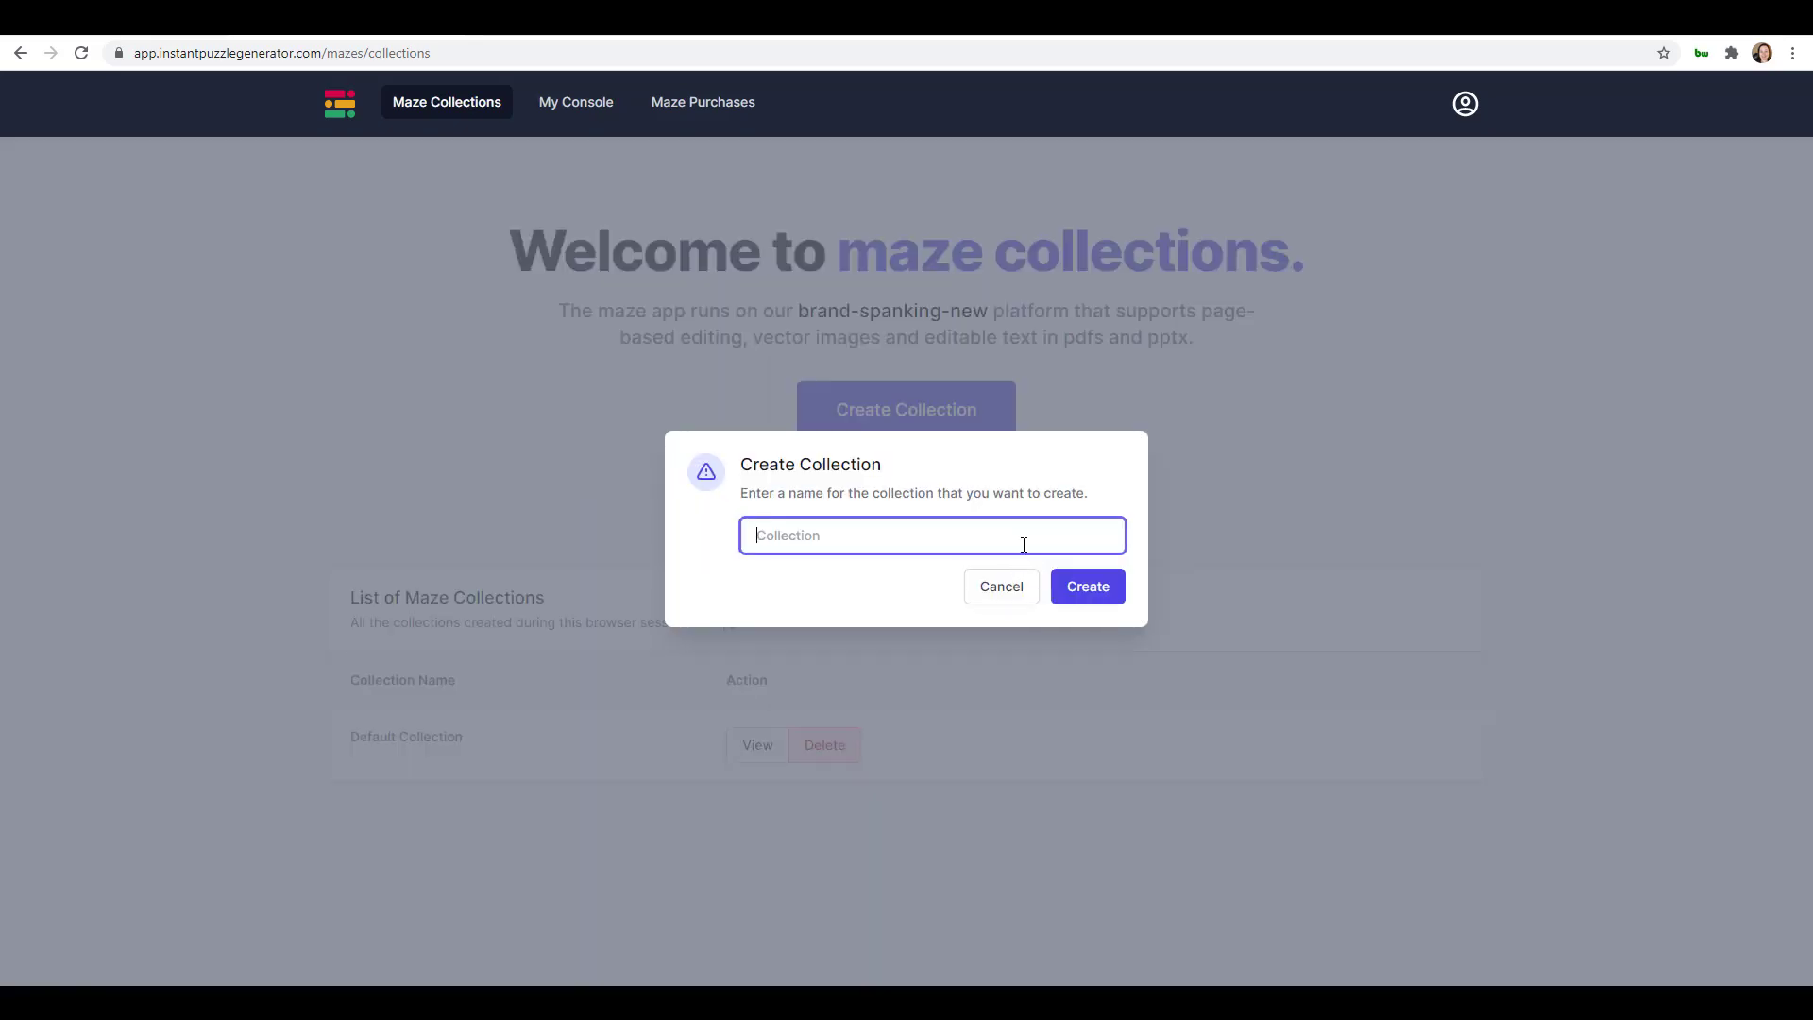
type("1")
left_click(1086, 586)
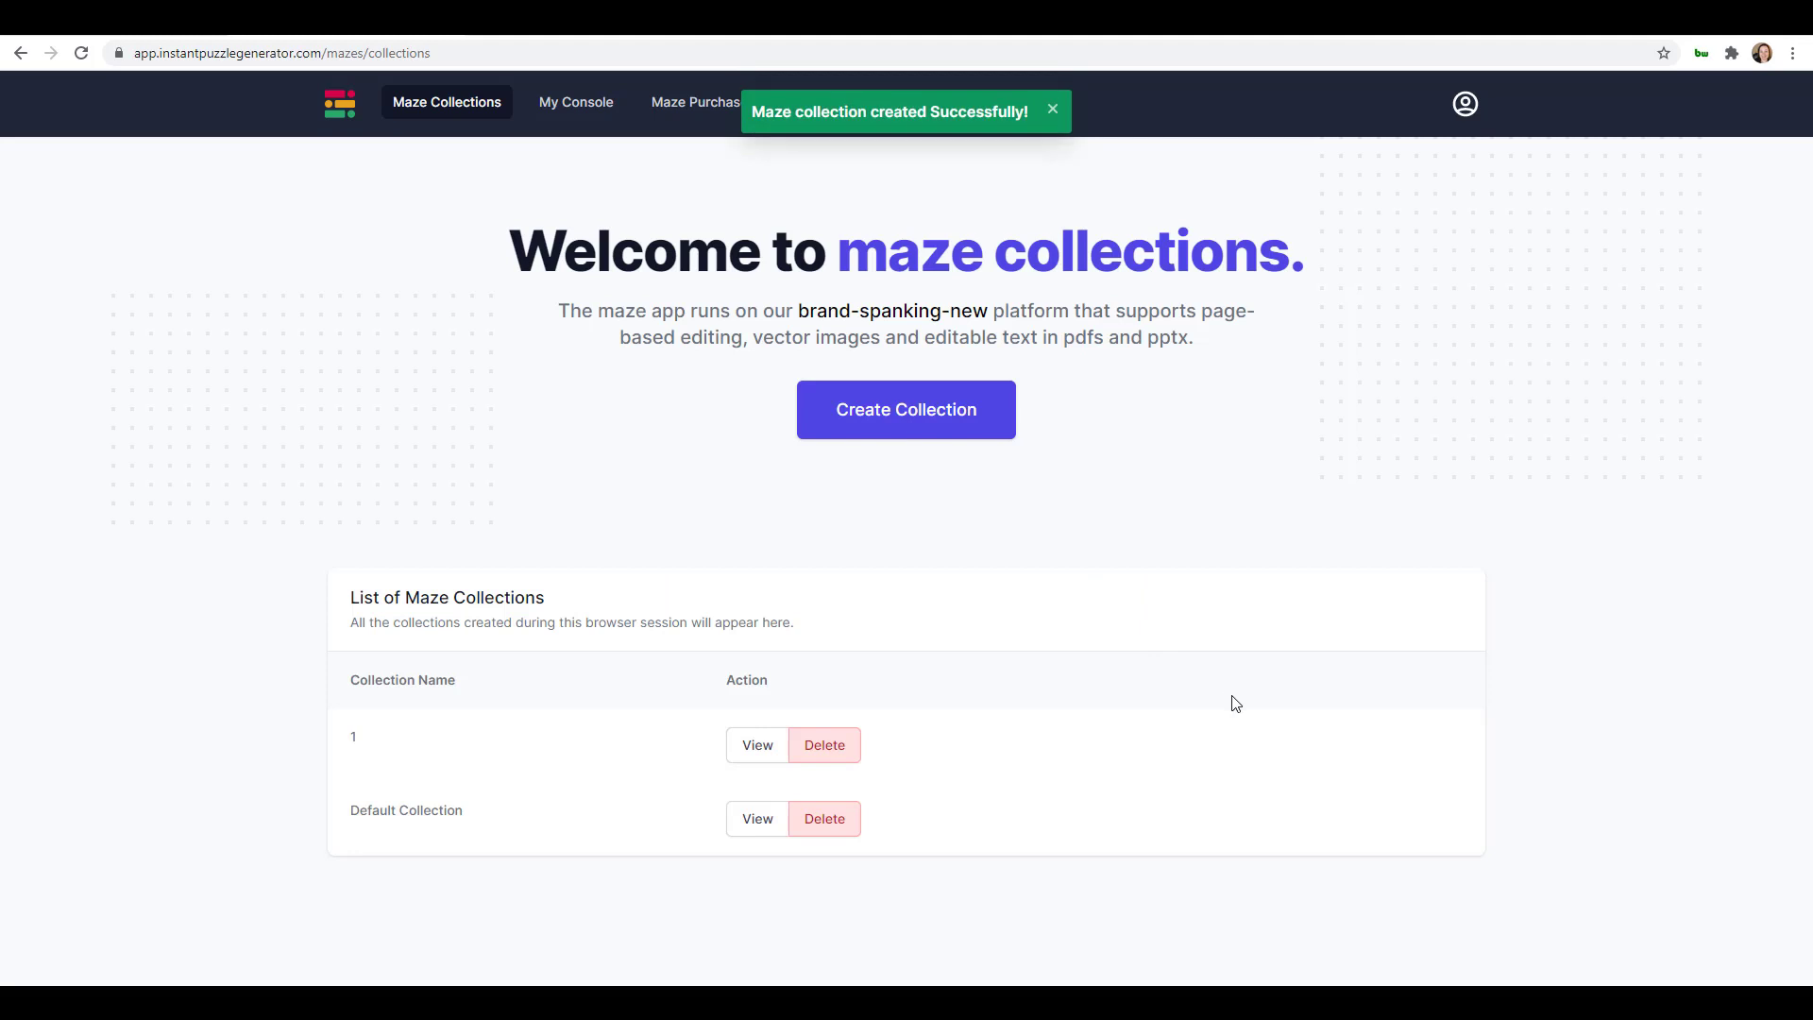
left_click(765, 746)
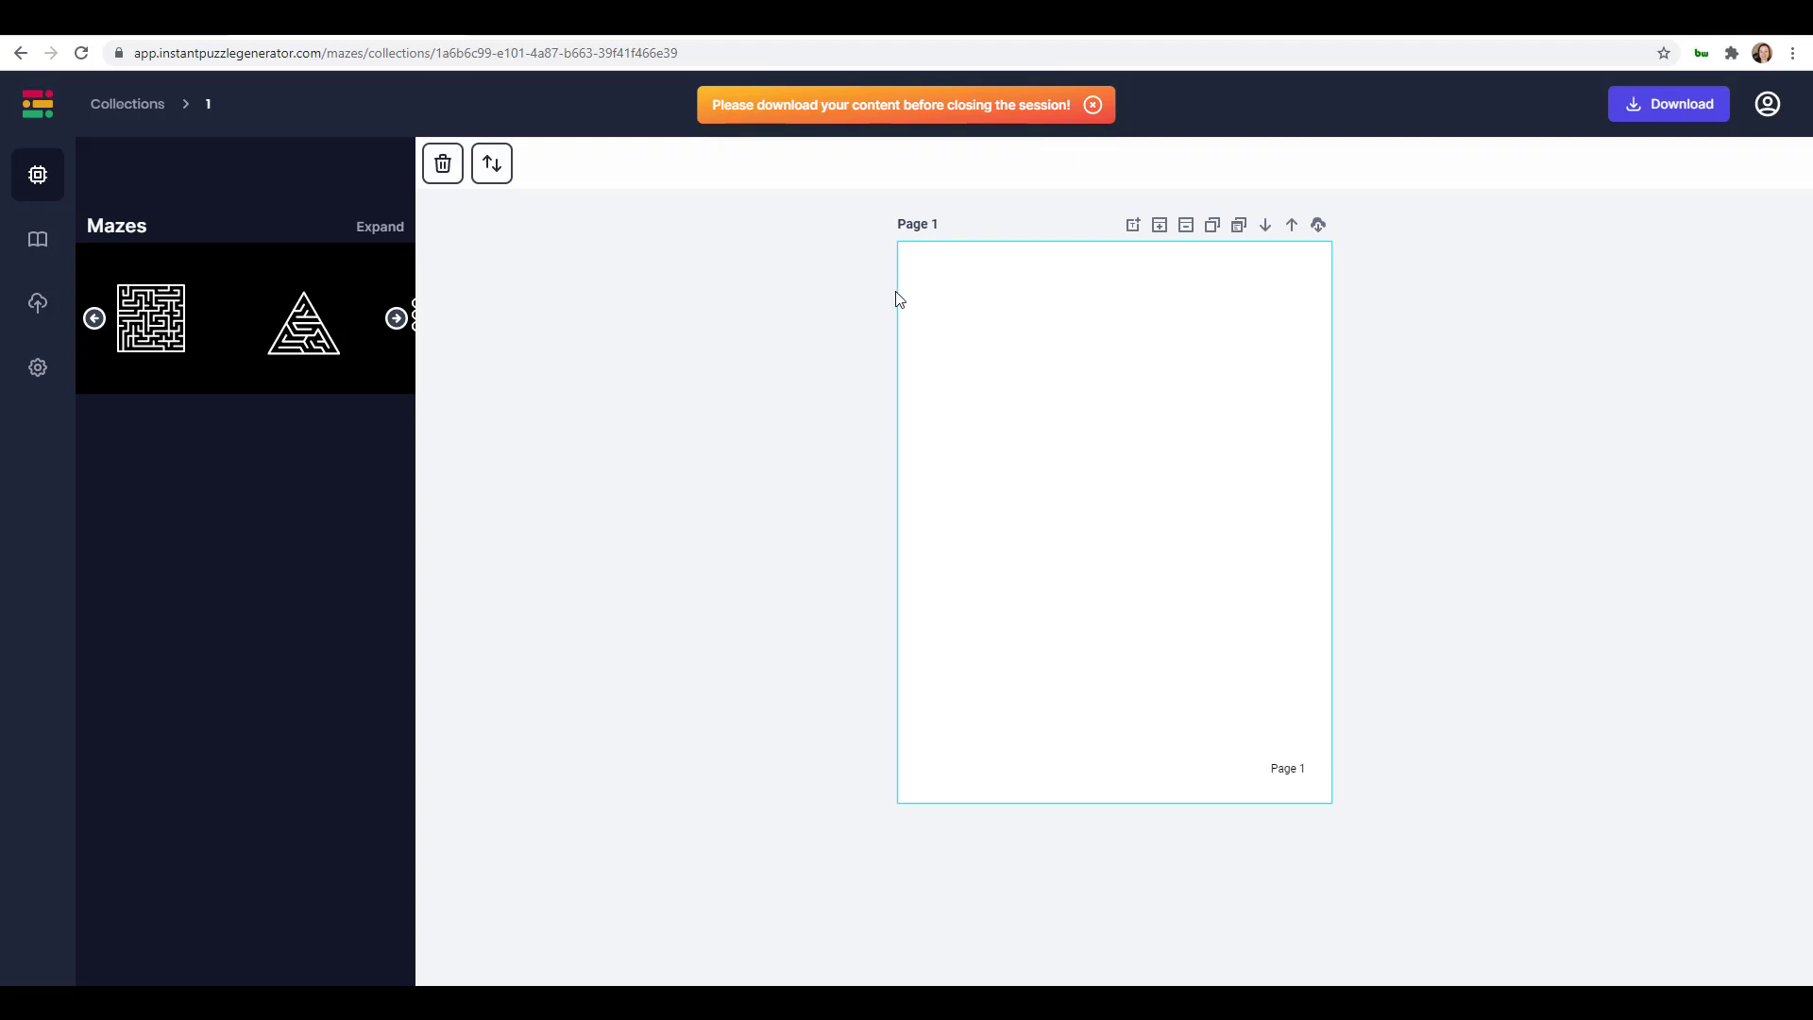
Upload the line drawing of the fairy with the planet to the collection's images from the file folder
left_click(40, 312)
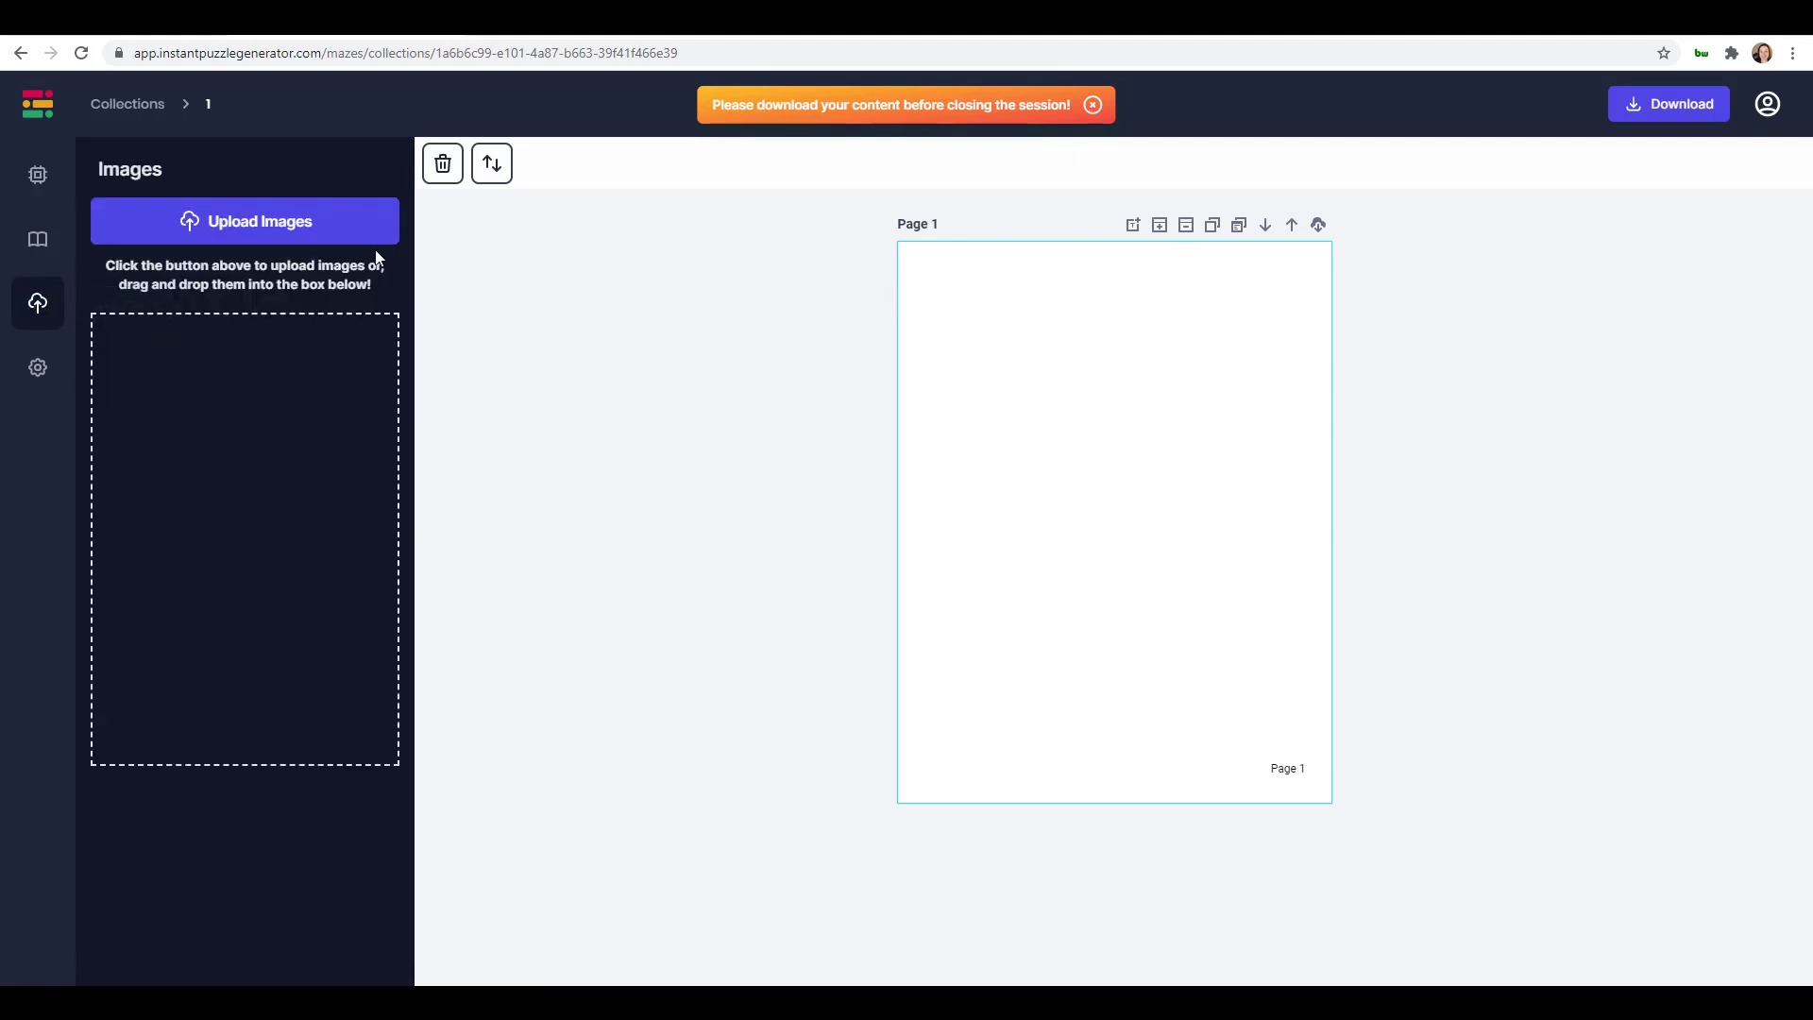
key("alt+Tab")
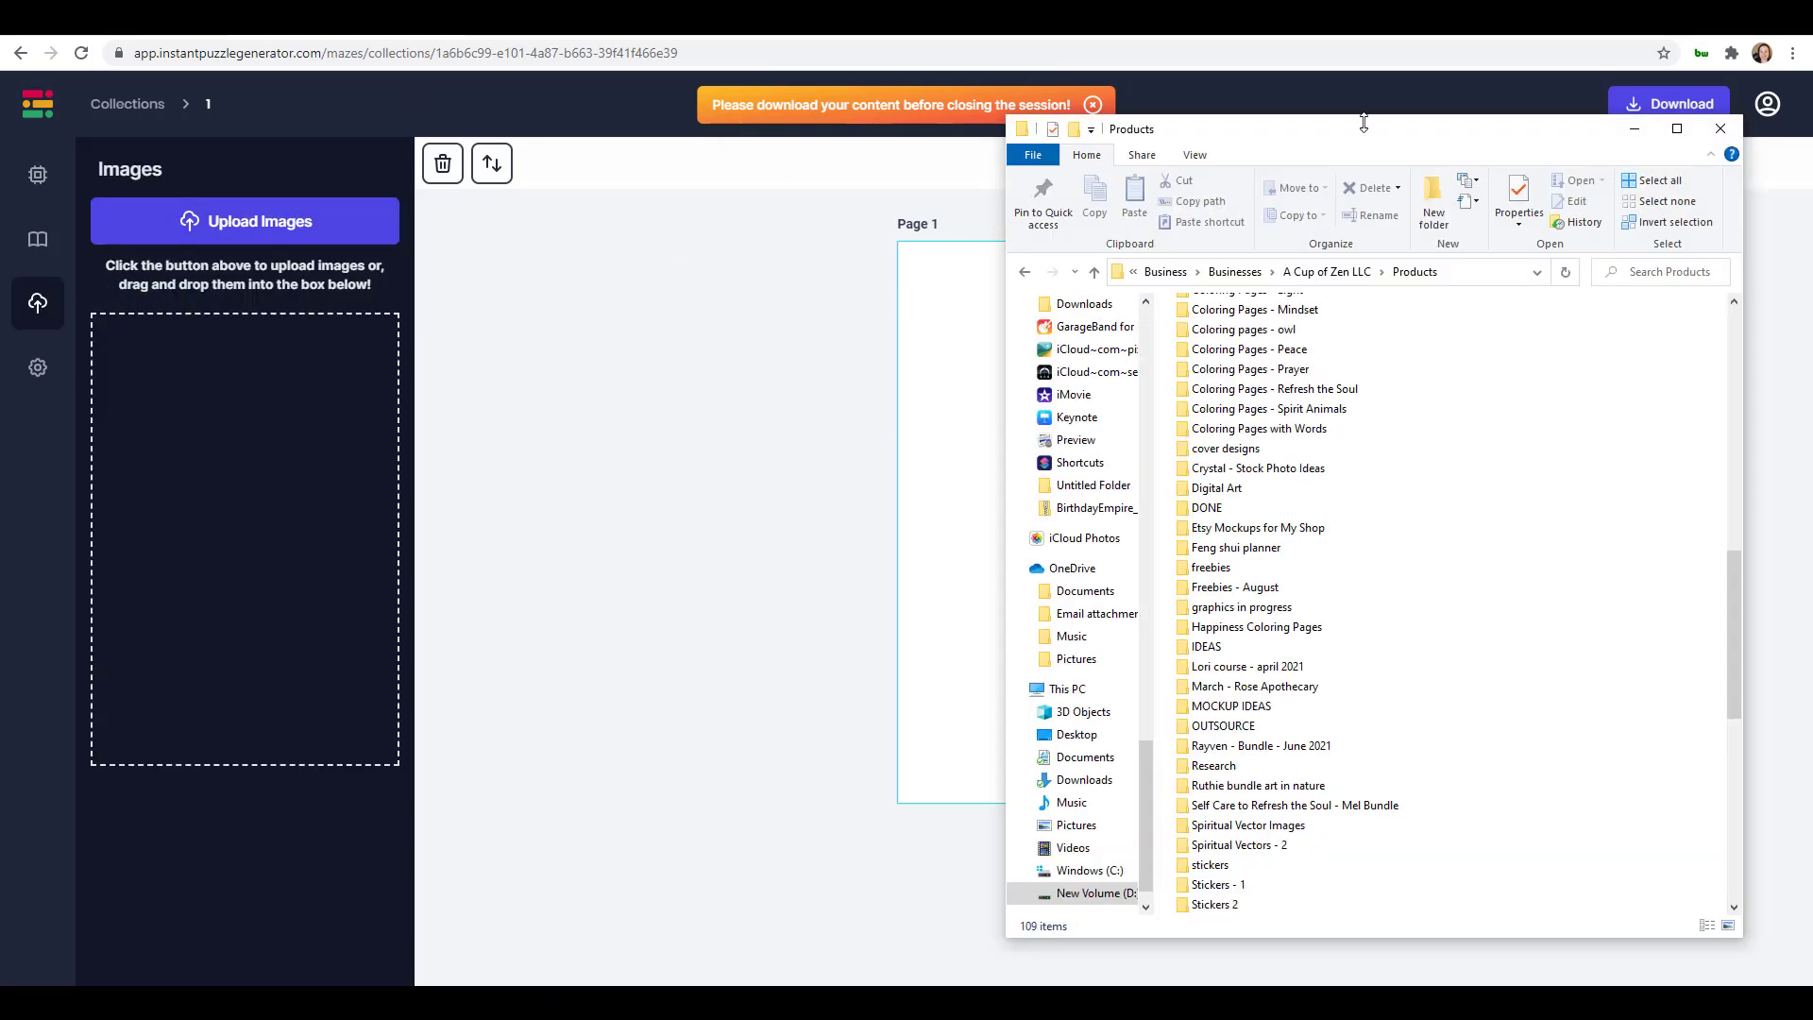
left_click_drag(1364, 123, 1812, 123)
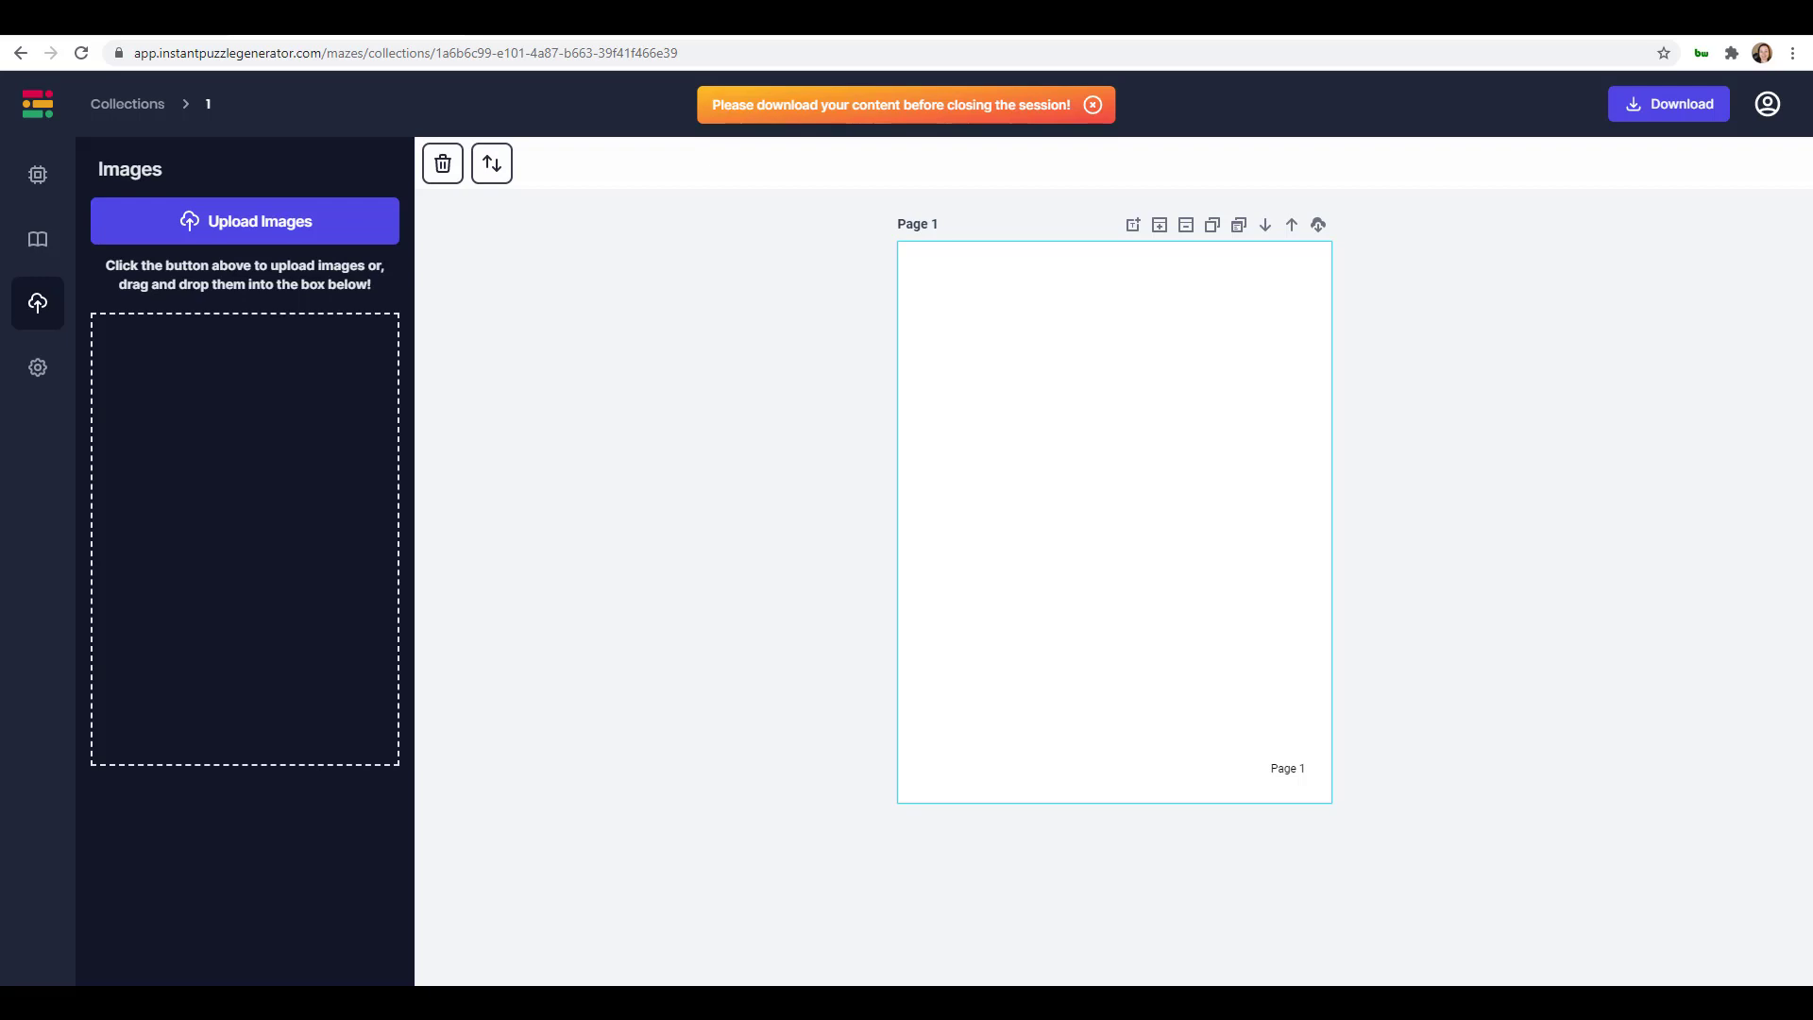
left_click_drag(1812, 425, 306, 485)
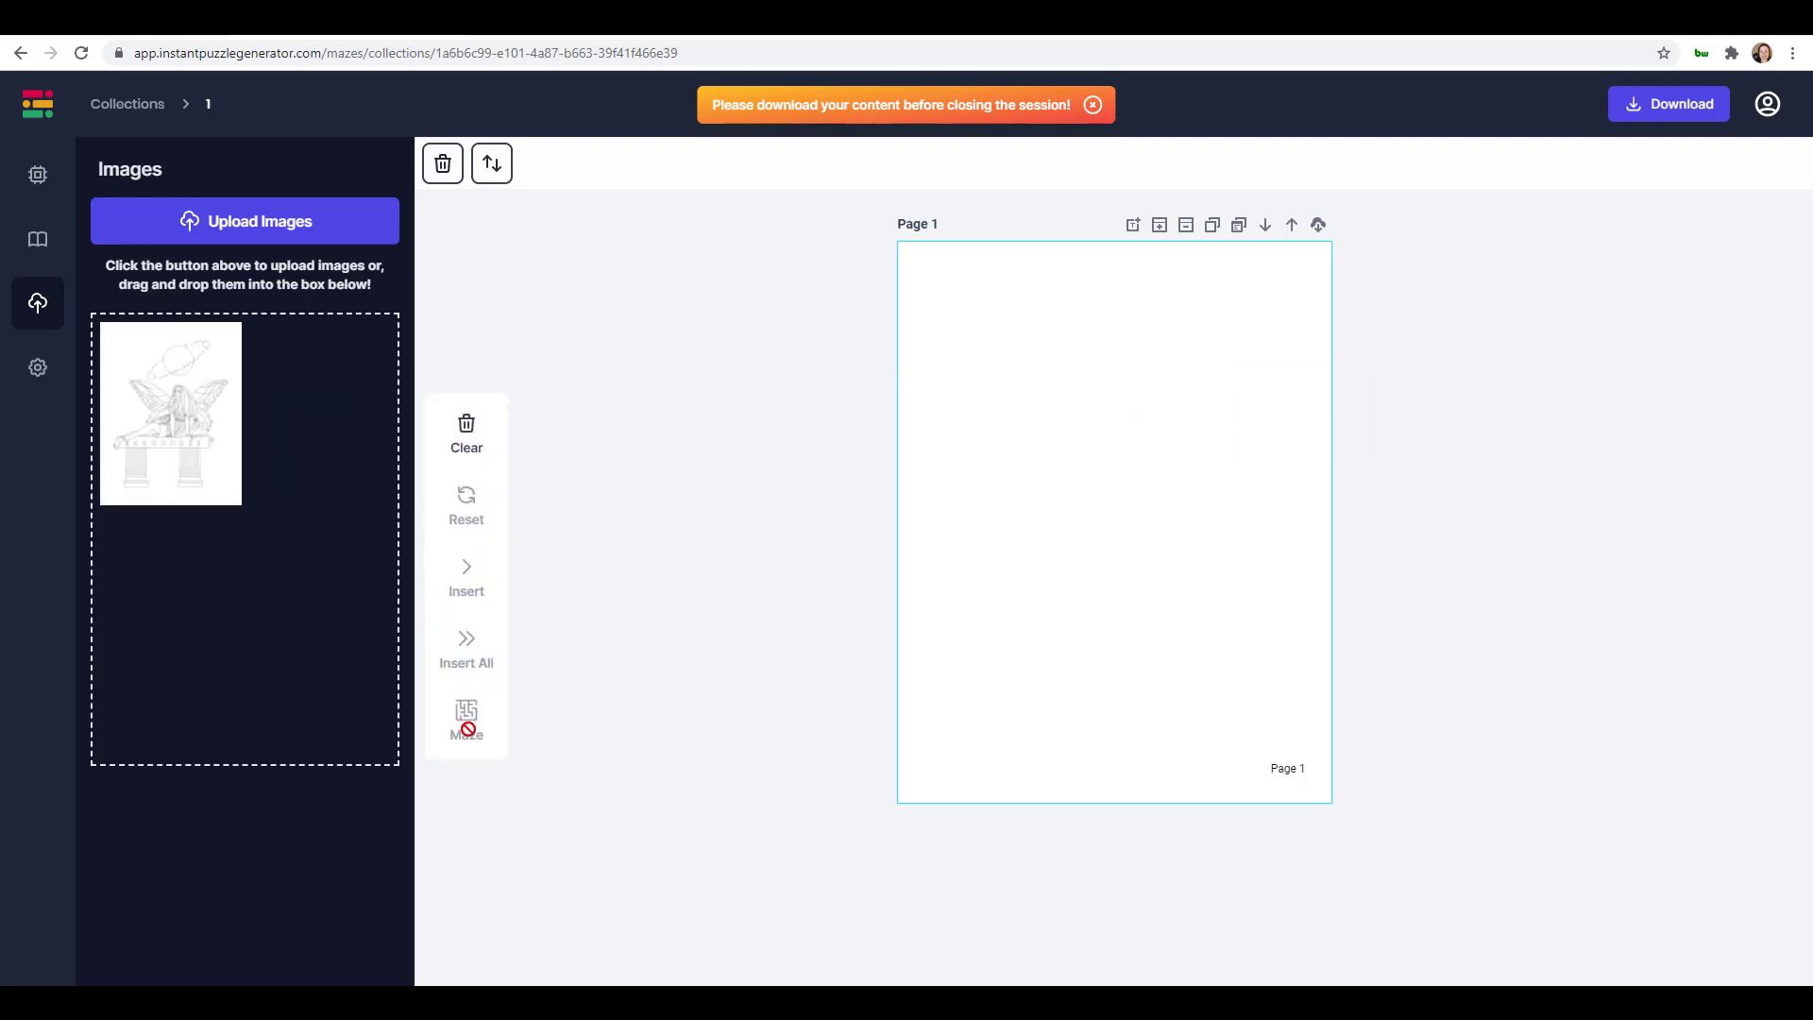
Insert the fairy-and-planet image on page 1 and enlarge it to fill the page
left_click(137, 392)
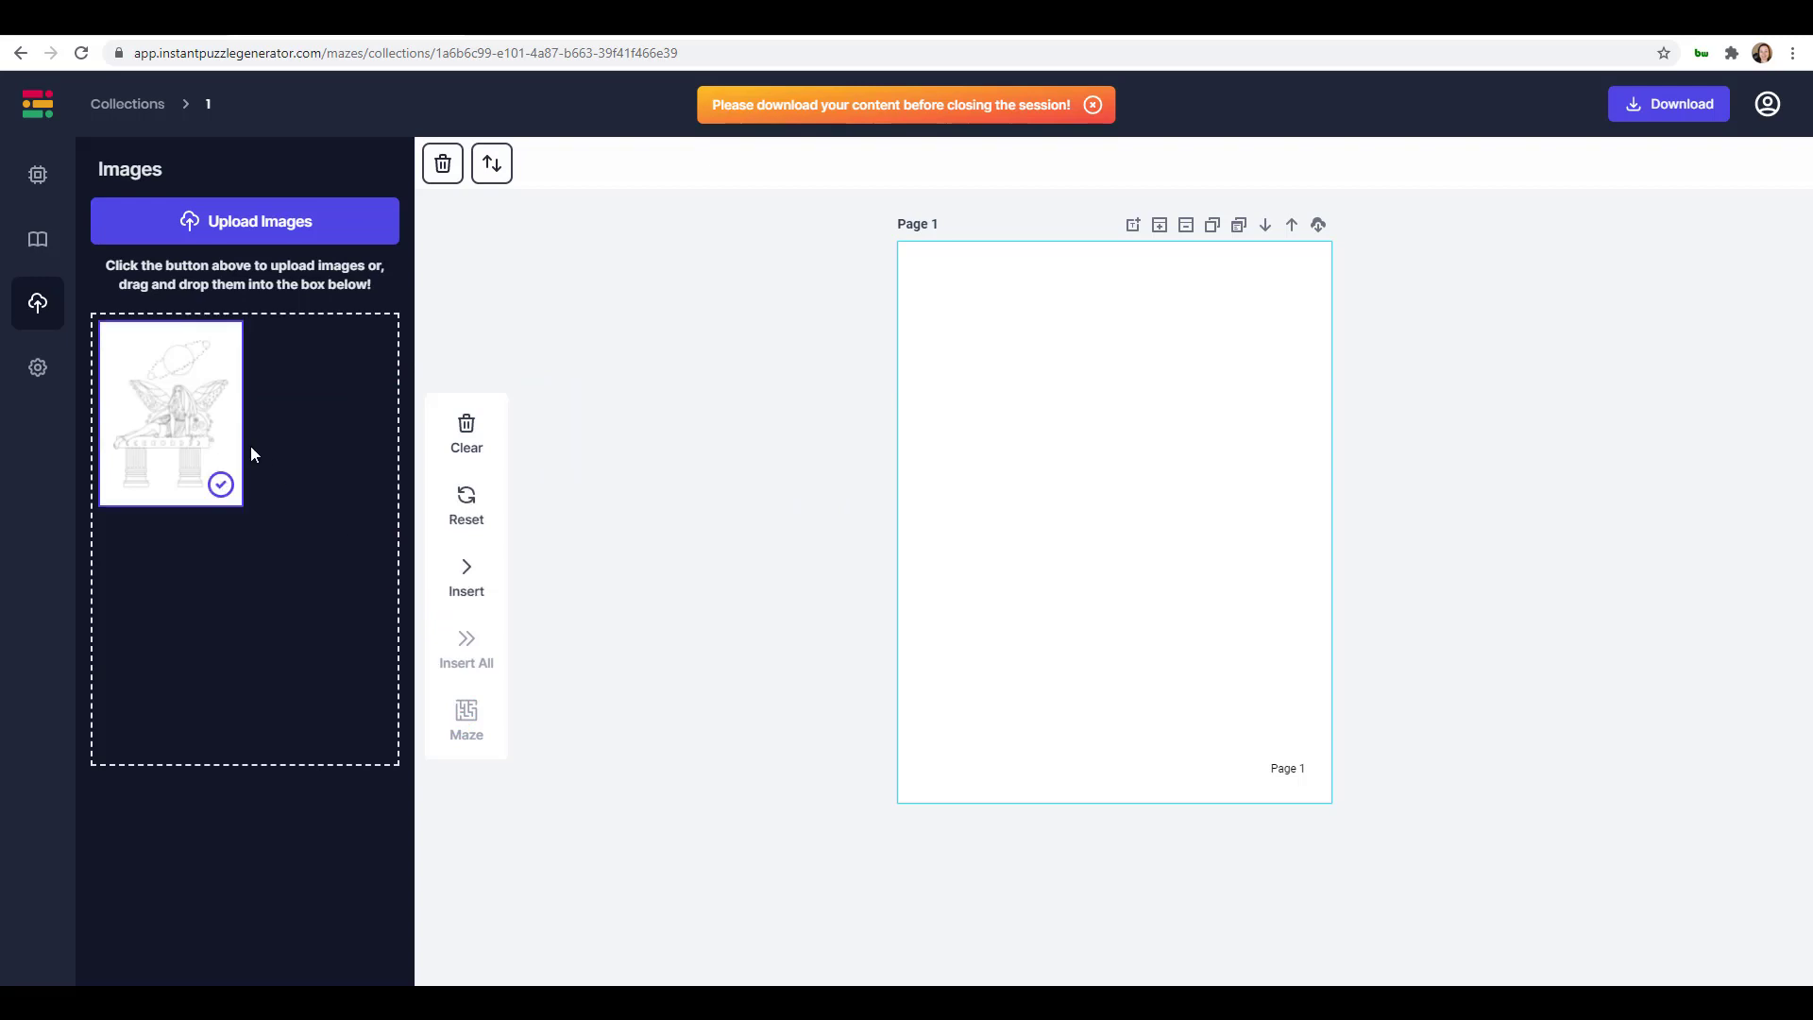
left_click(457, 576)
left_click(1015, 476)
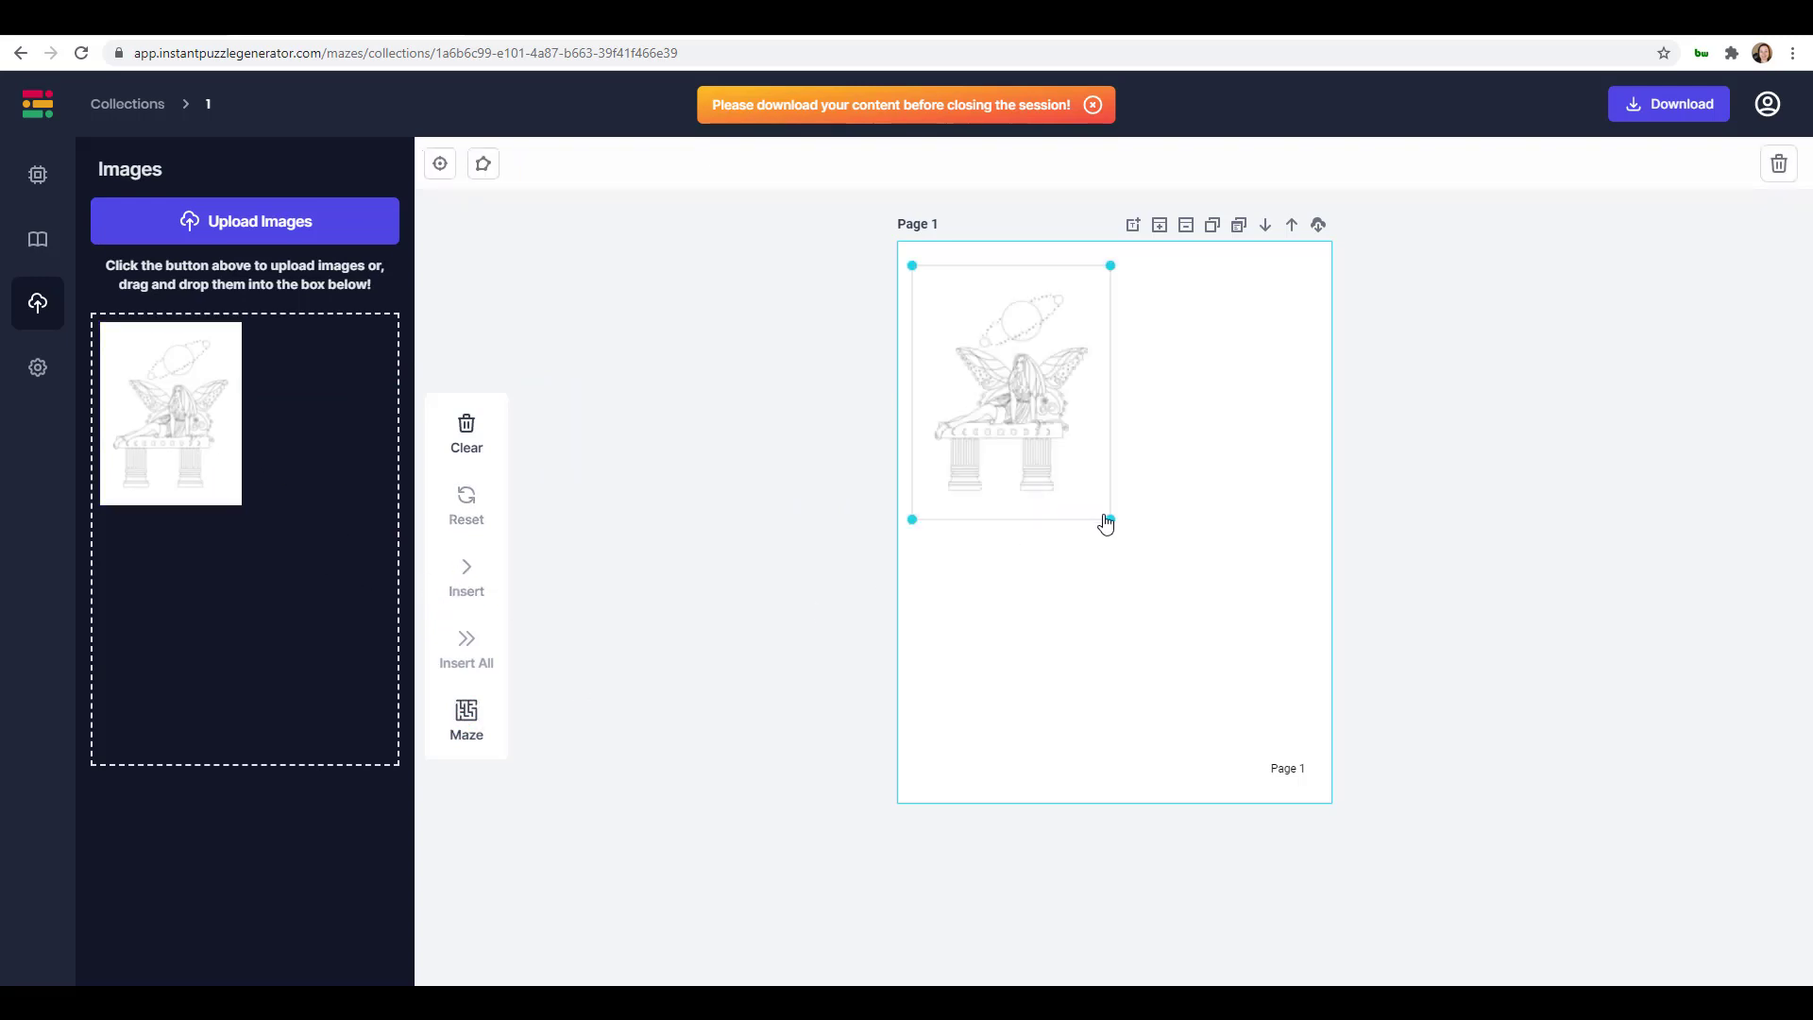
left_click_drag(1113, 525, 1347, 812)
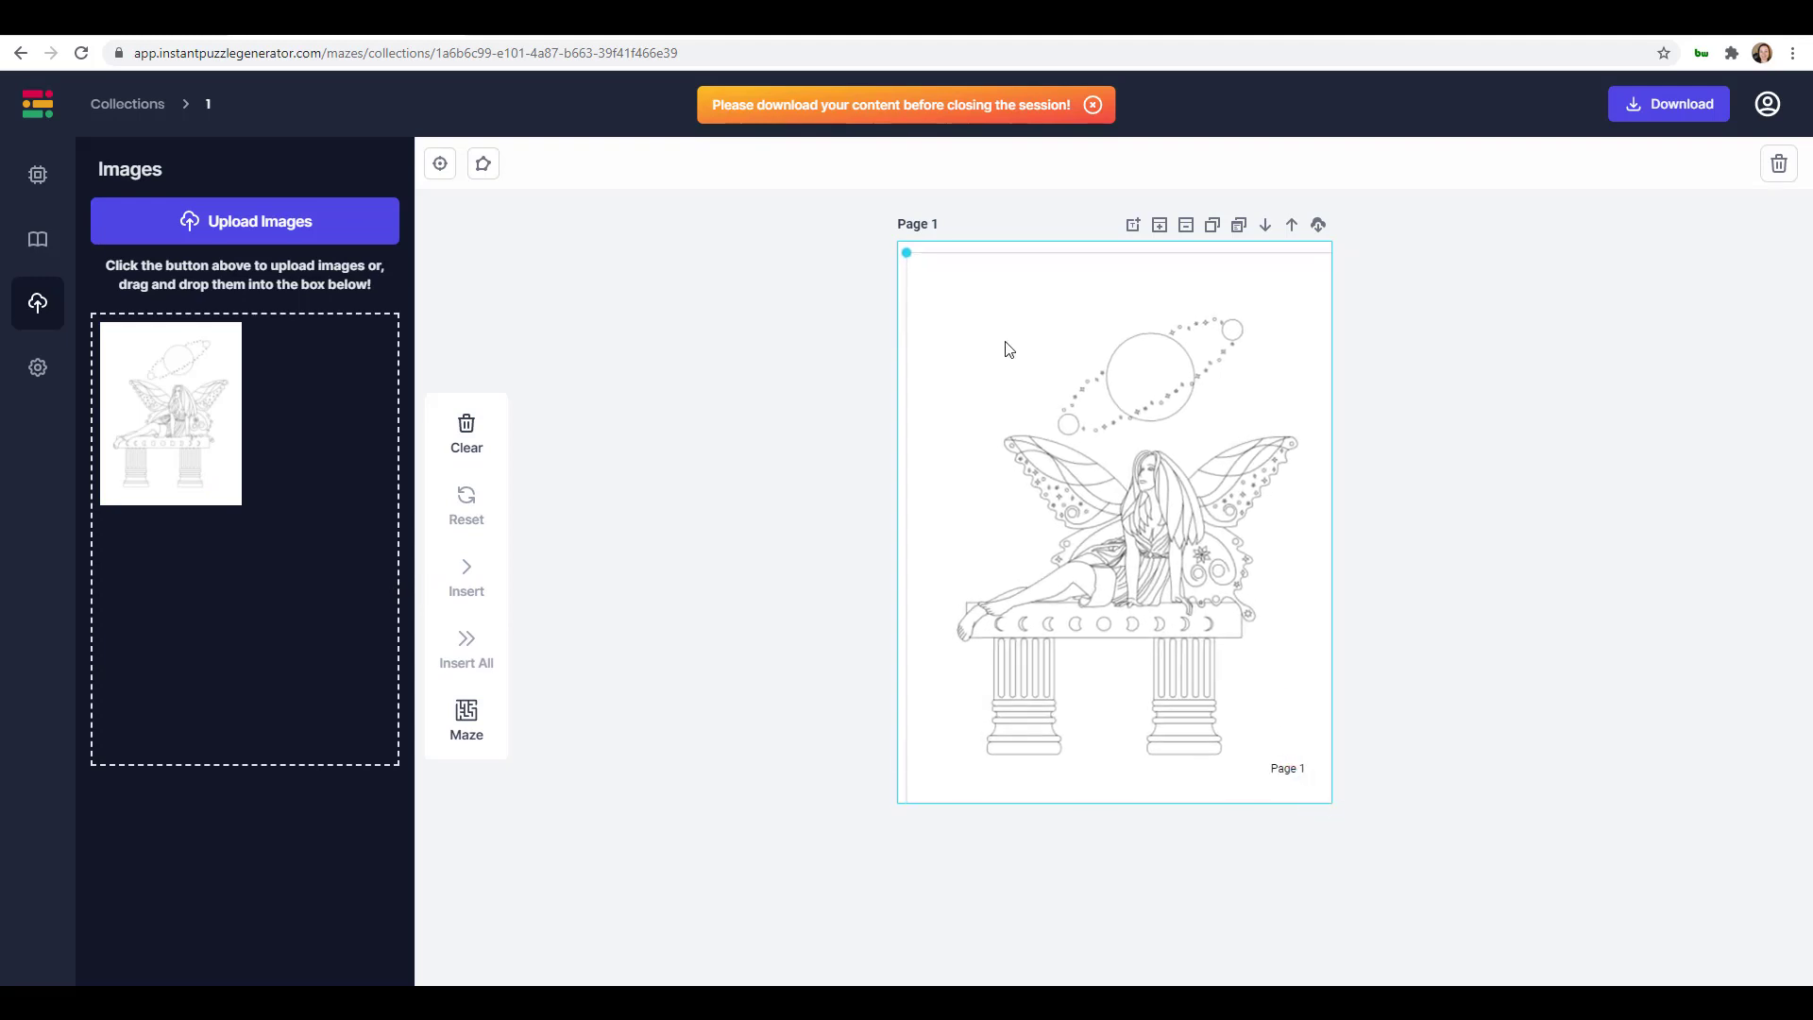
left_click(911, 262)
left_click(943, 296)
left_click_drag(915, 259, 899, 250)
left_click(1125, 336)
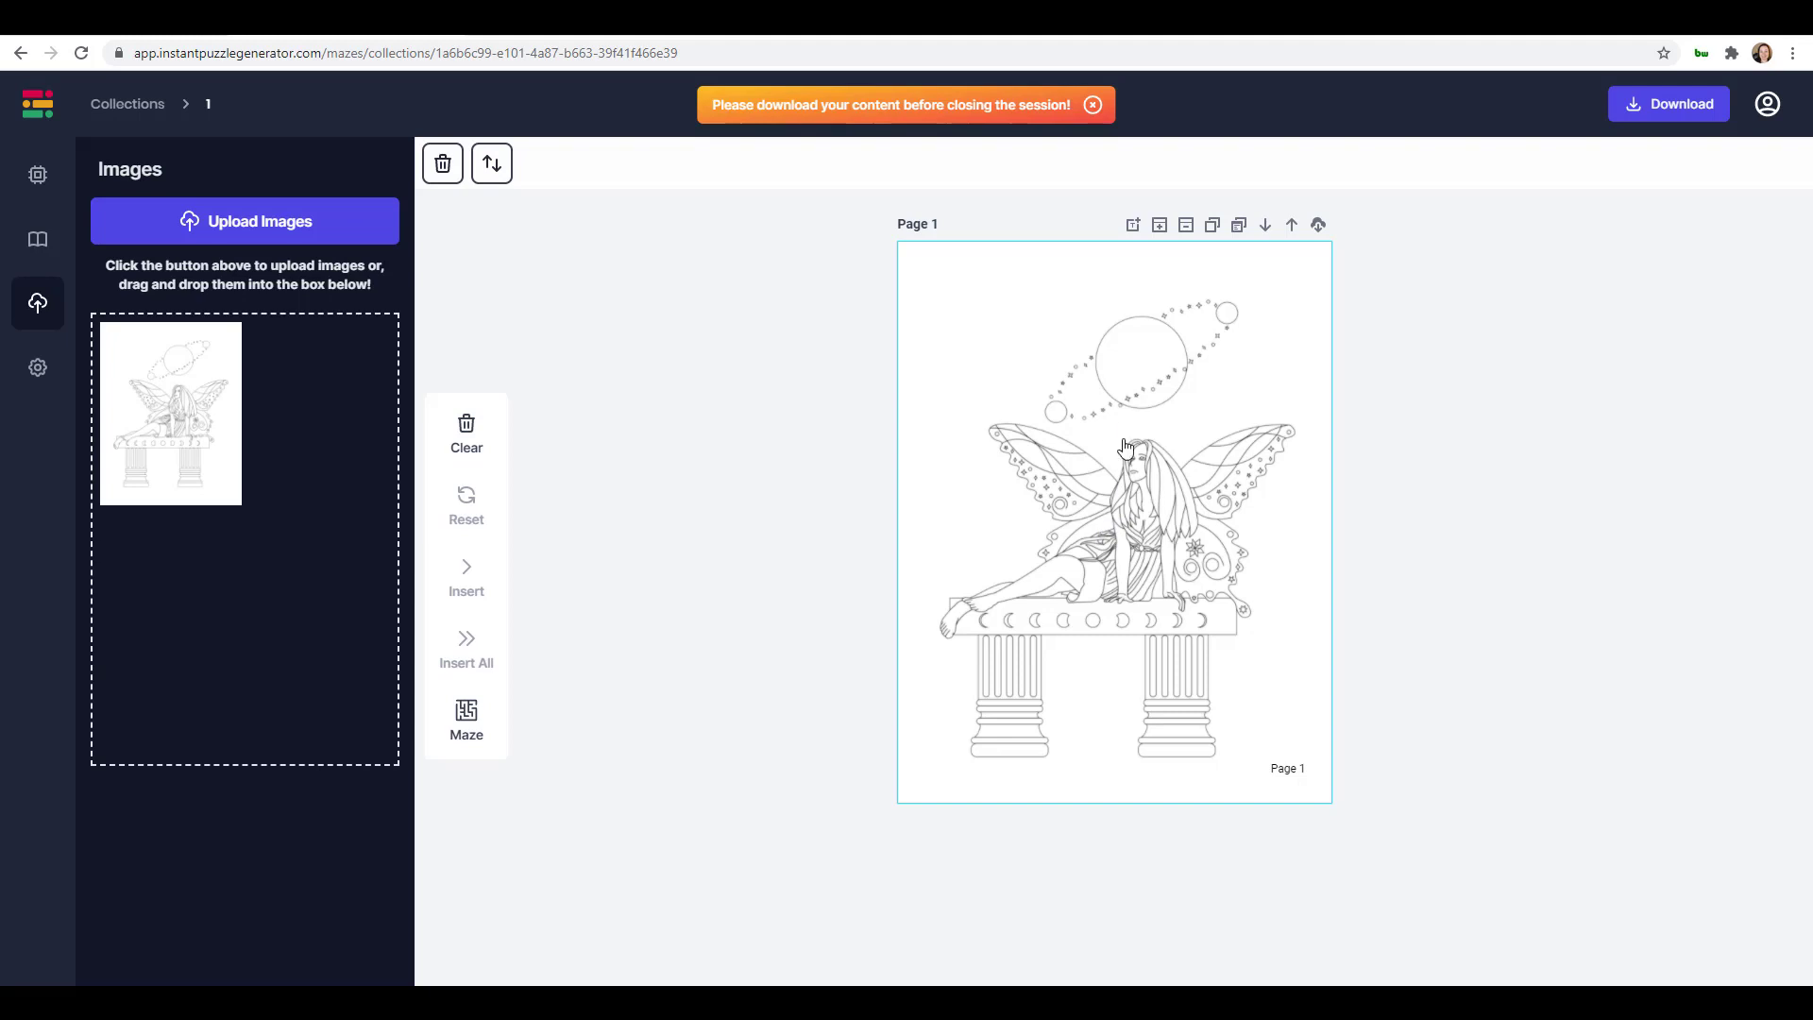
Generate a maze from the fairy-and-planet image and move the picture off it towards the page's left edge
left_click(464, 724)
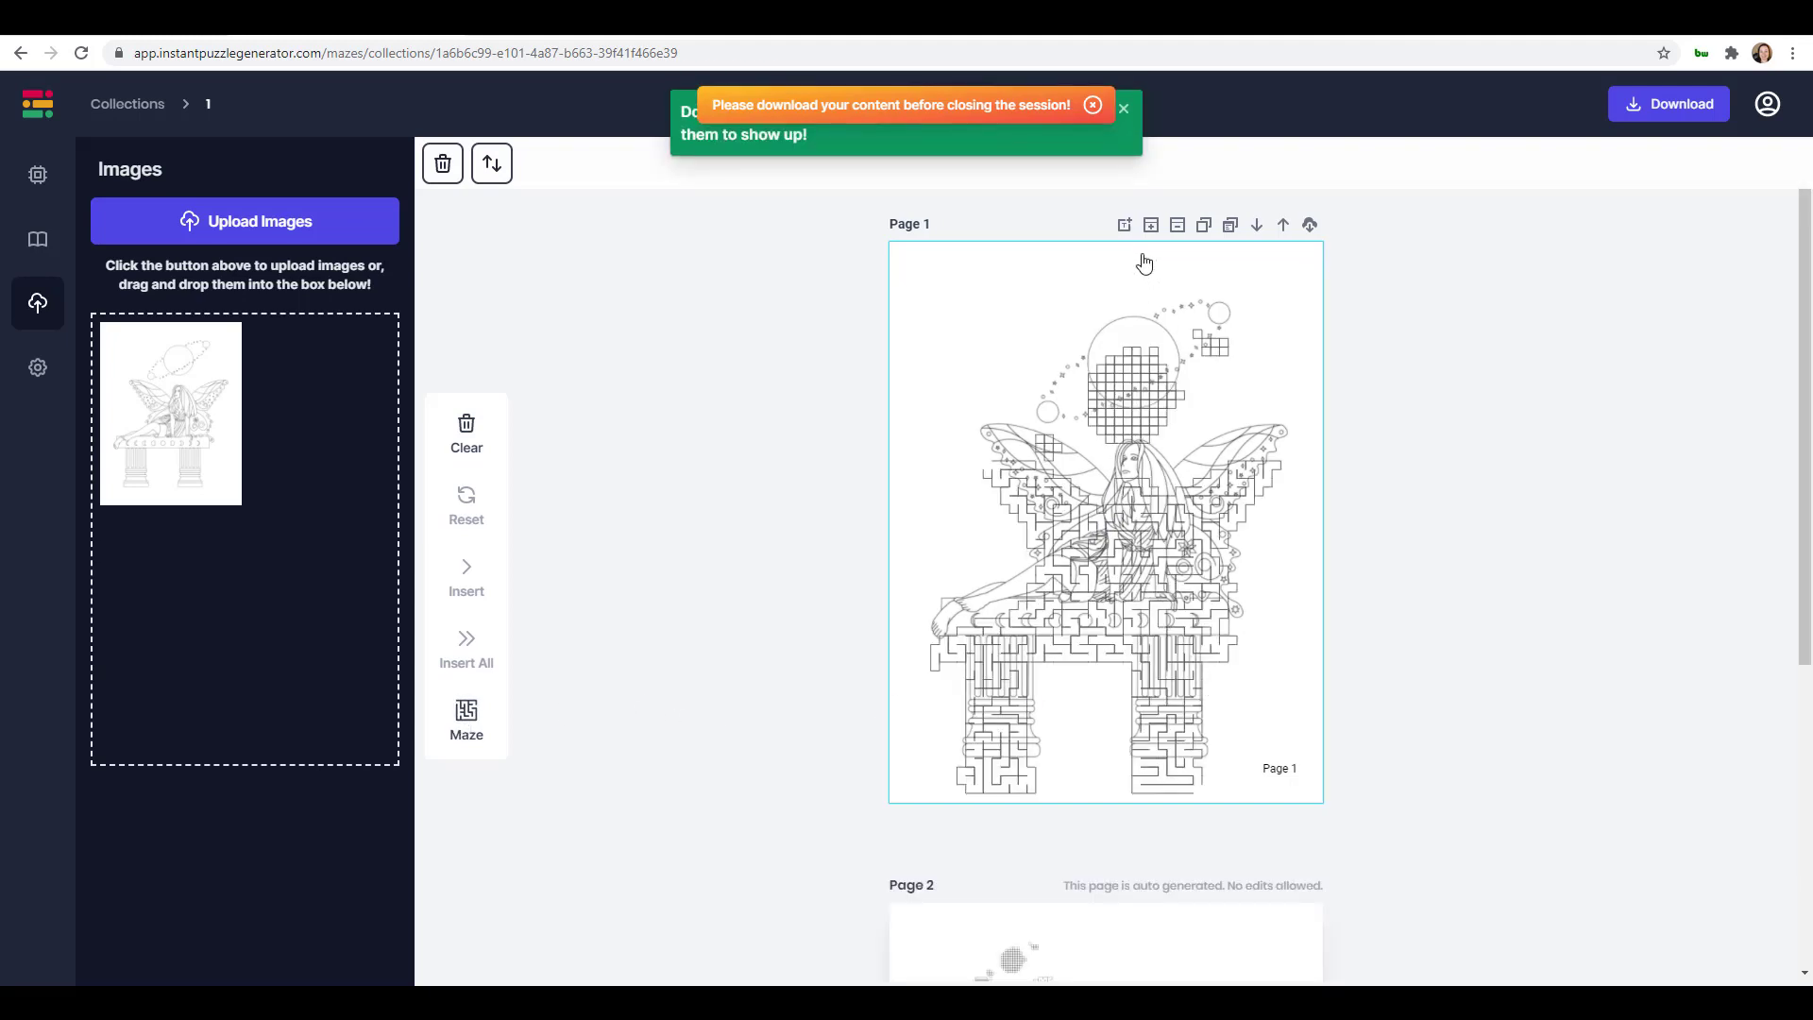
left_click_drag(1144, 262, 788, 267)
left_click(1223, 440)
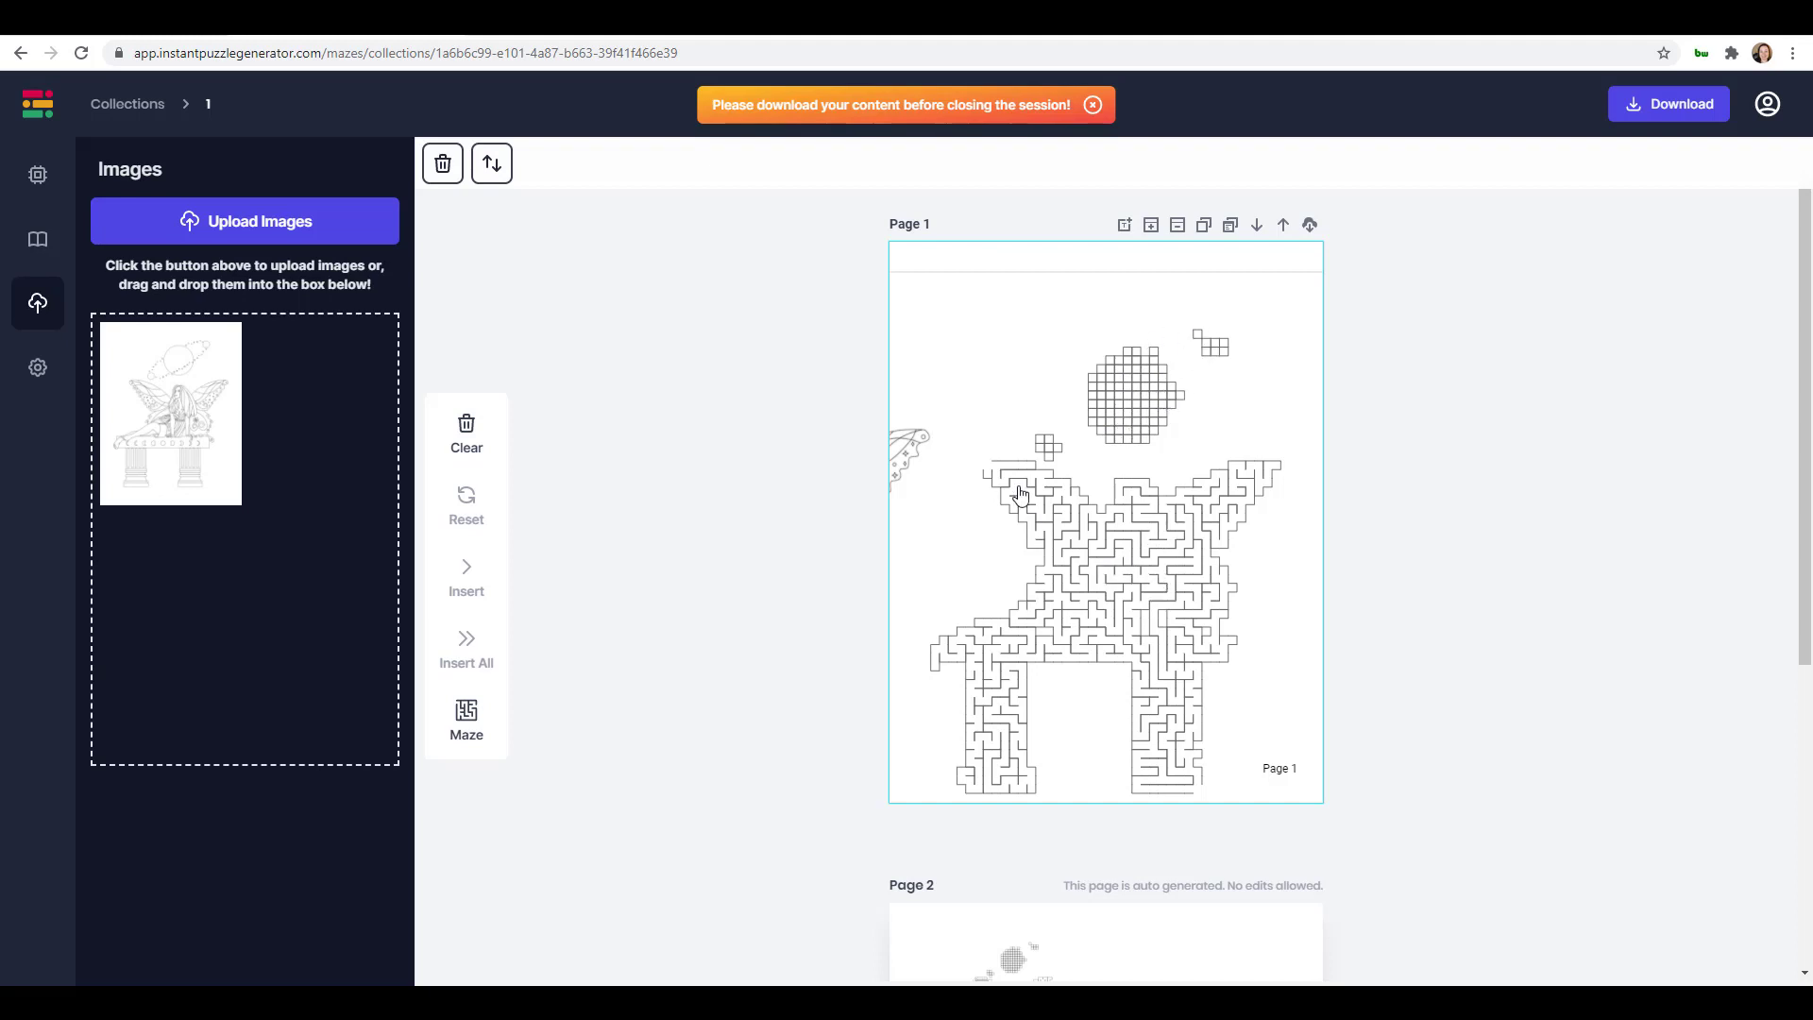
Shift the maze slightly, overlay the fairy picture on it, and slide the picture partly off it again
mouse_move(935, 453)
left_mouse_down()
mouse_move(1178, 425)
mouse_move(942, 457)
left_mouse_up()
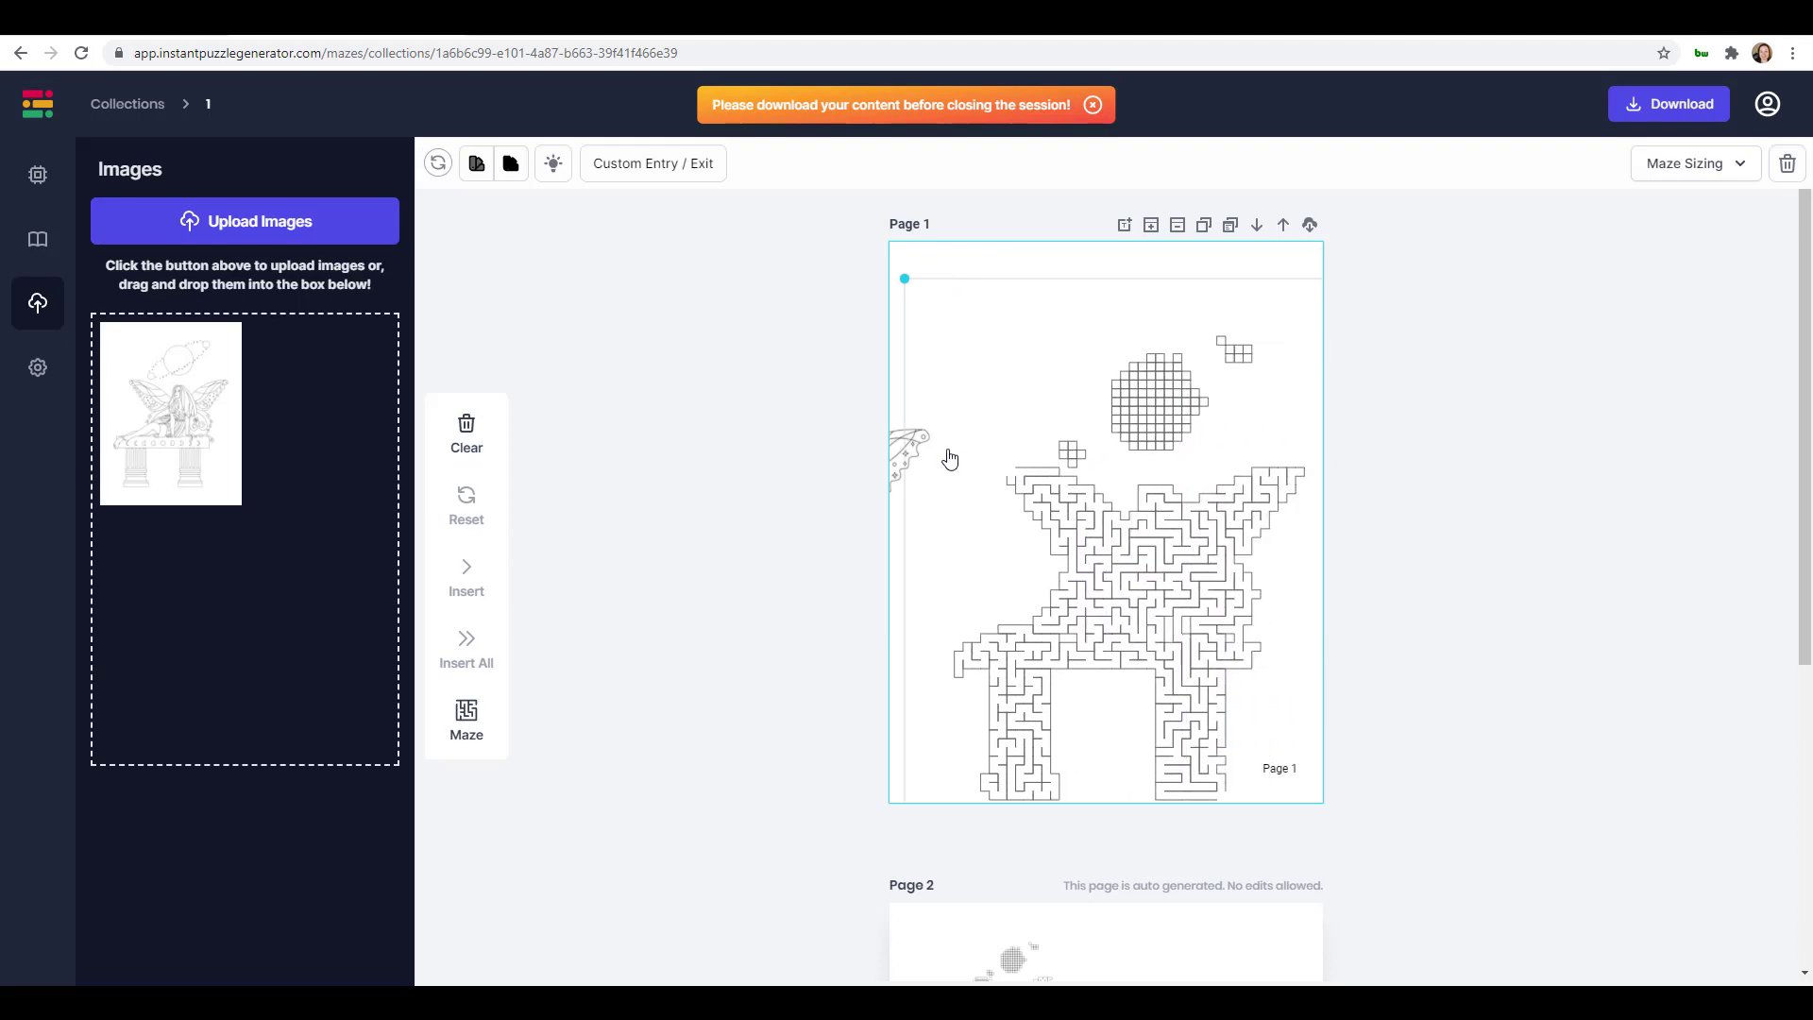
left_click(895, 458)
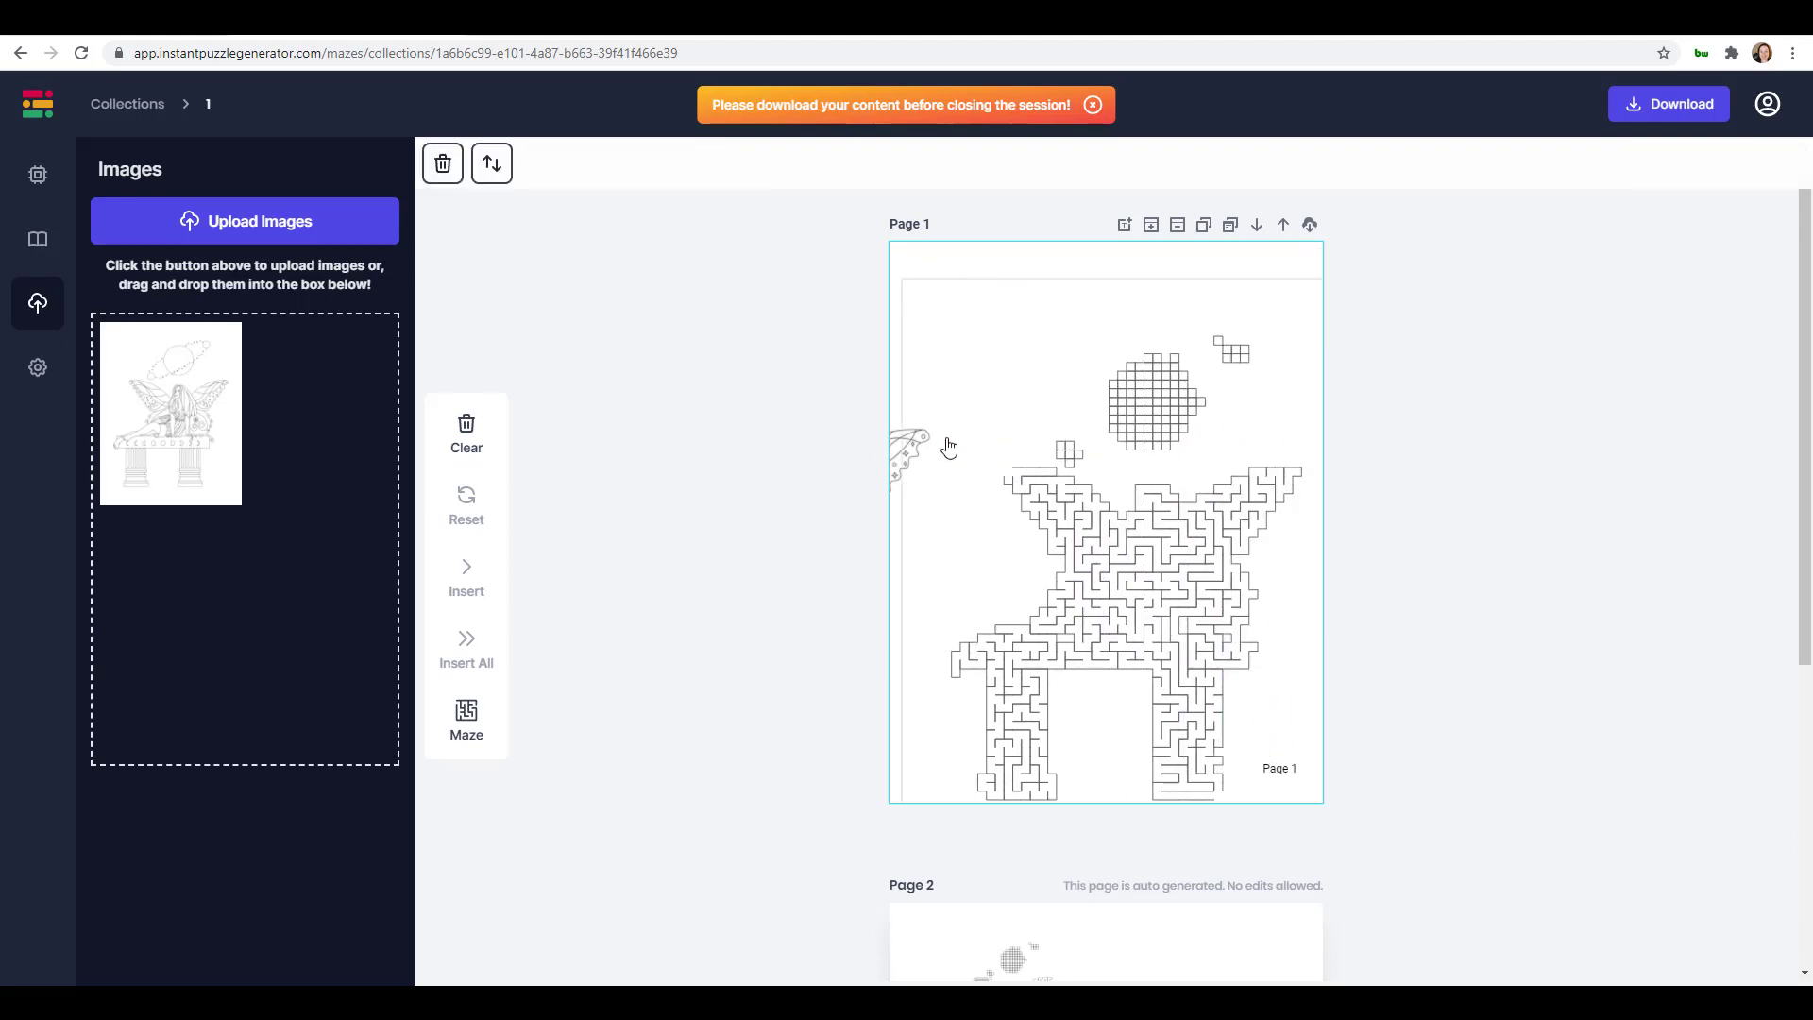
left_click_drag(894, 457, 1274, 490)
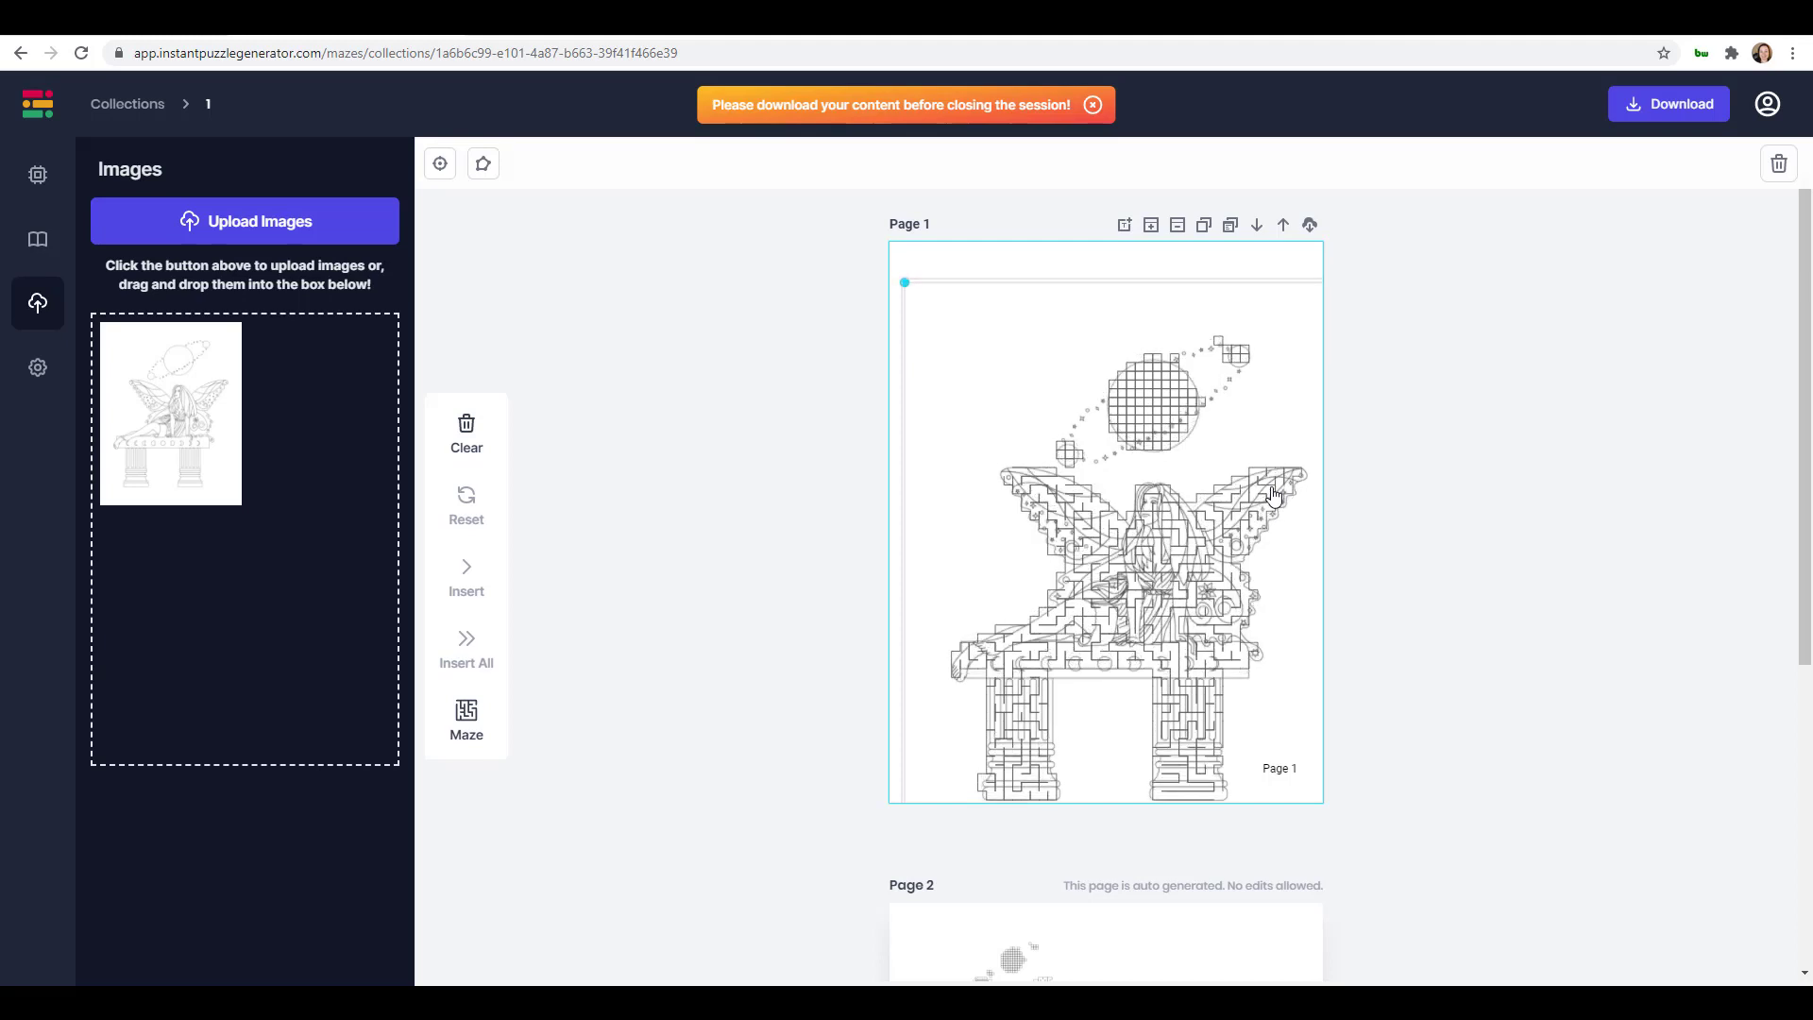
left_click_drag(1274, 491, 1047, 478)
left_click(1268, 396)
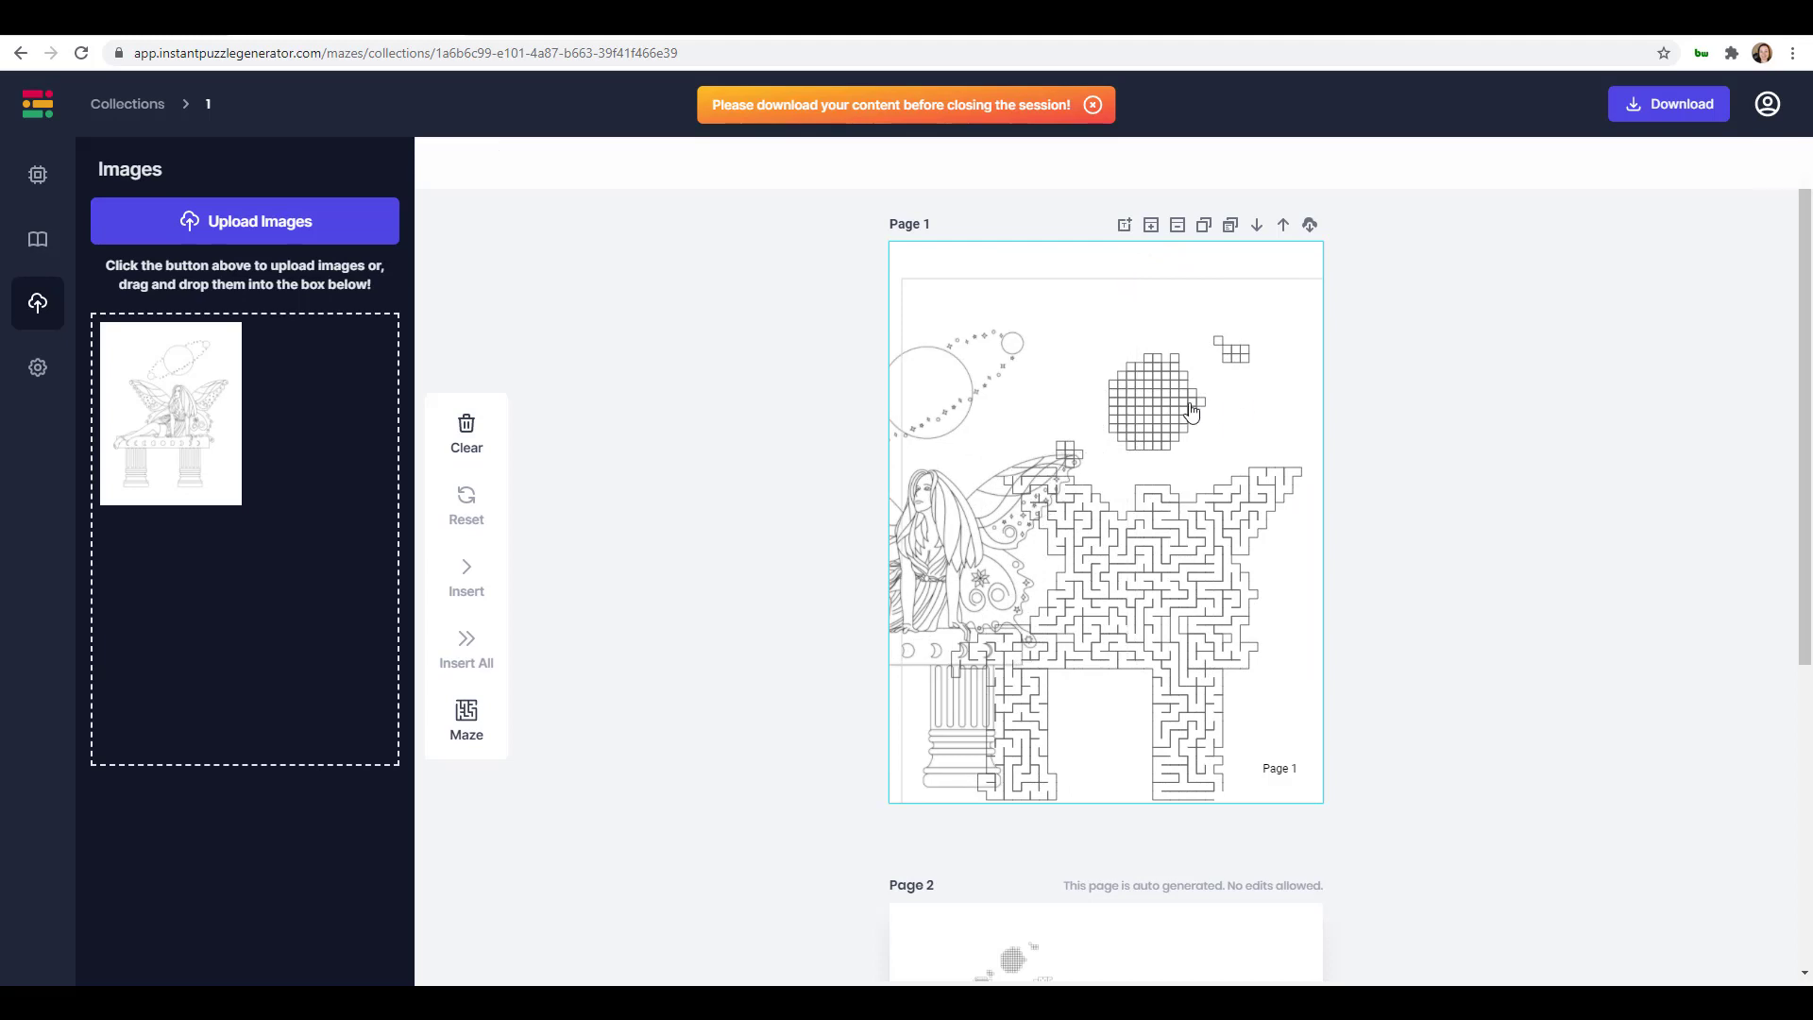
Delete the maze and the fairy-and-planet picture from page 1
left_click(1202, 511)
key("Delete")
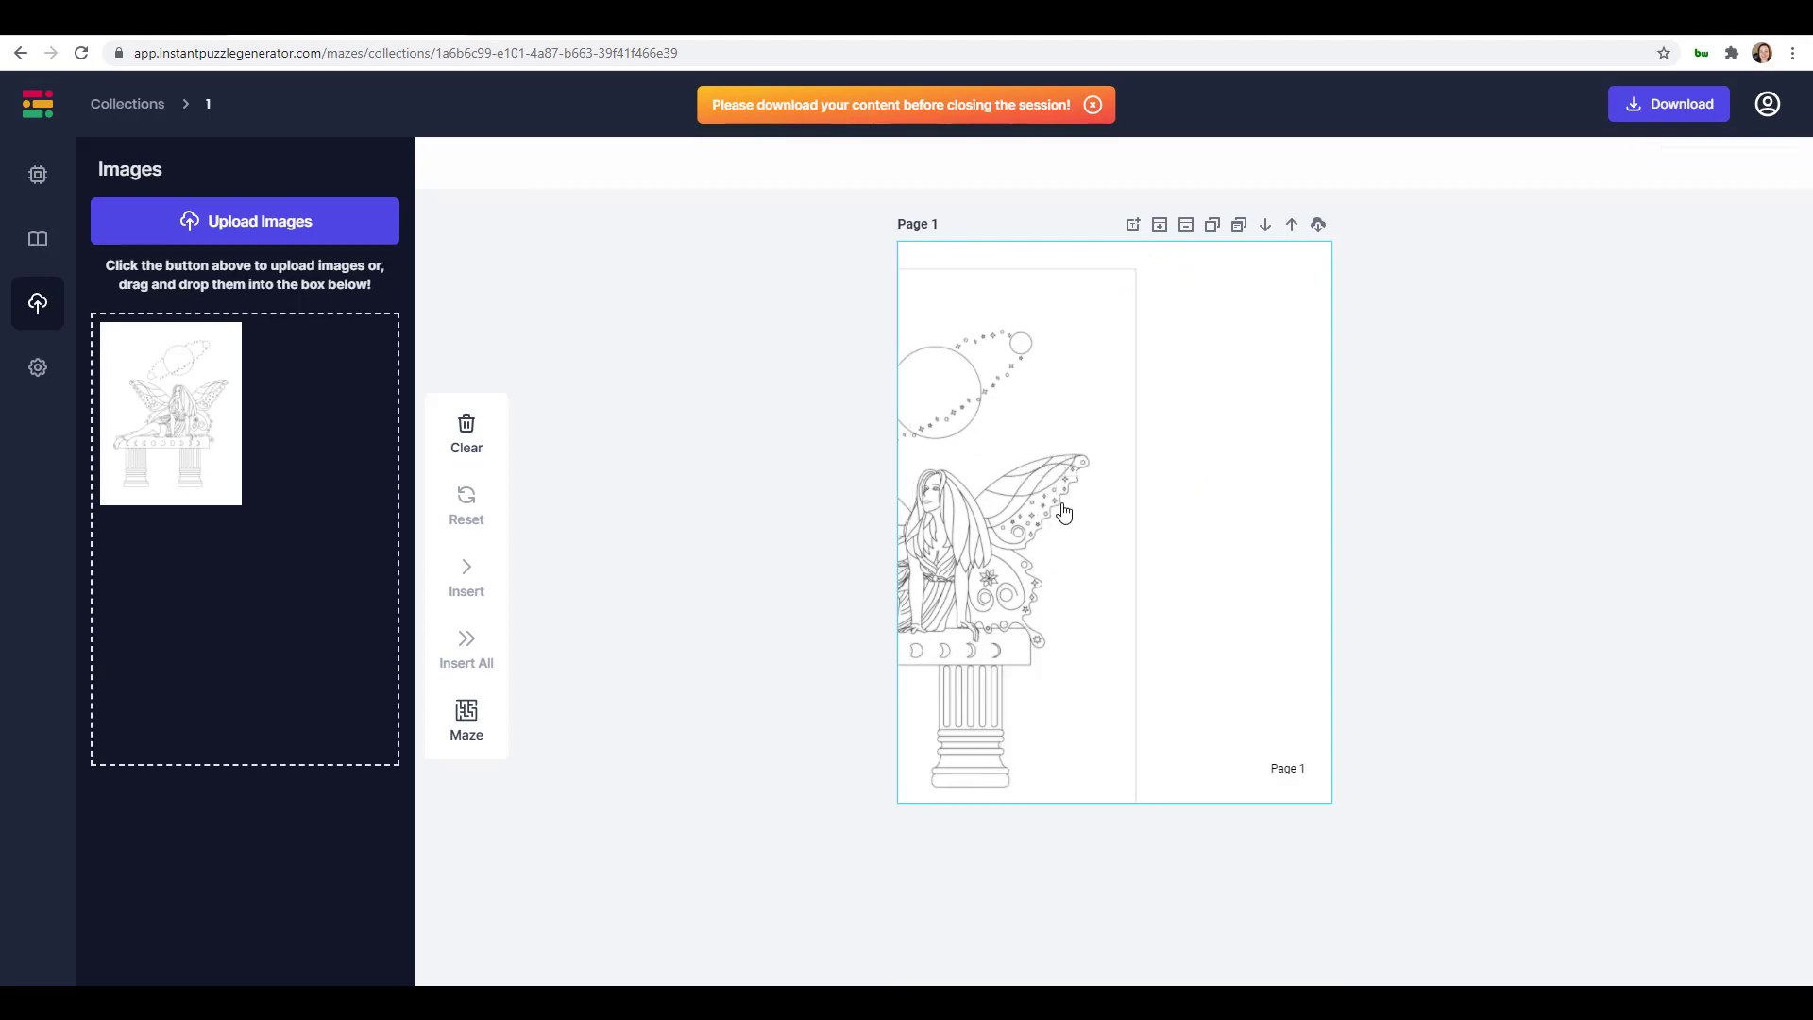
left_click(1038, 502)
key("Delete")
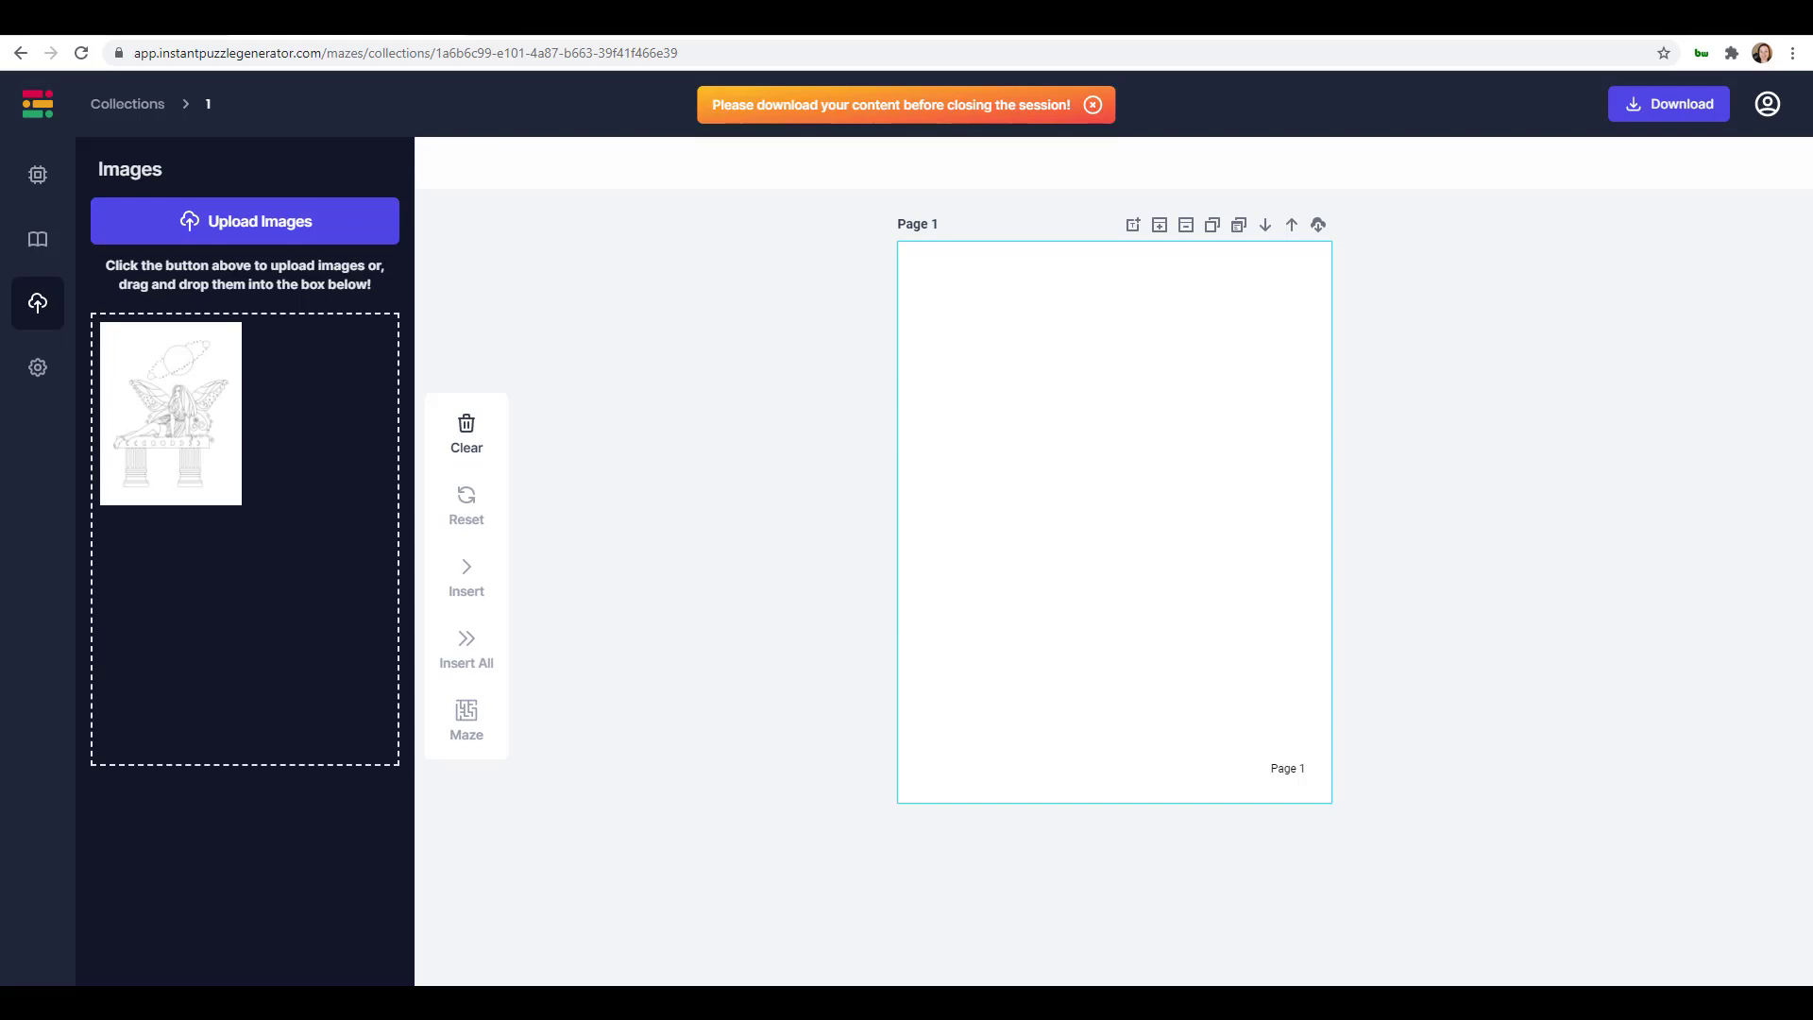
Upload the fairy drawing without the planet and insert it on page 1
left_click_drag(1812, 595, 370, 491)
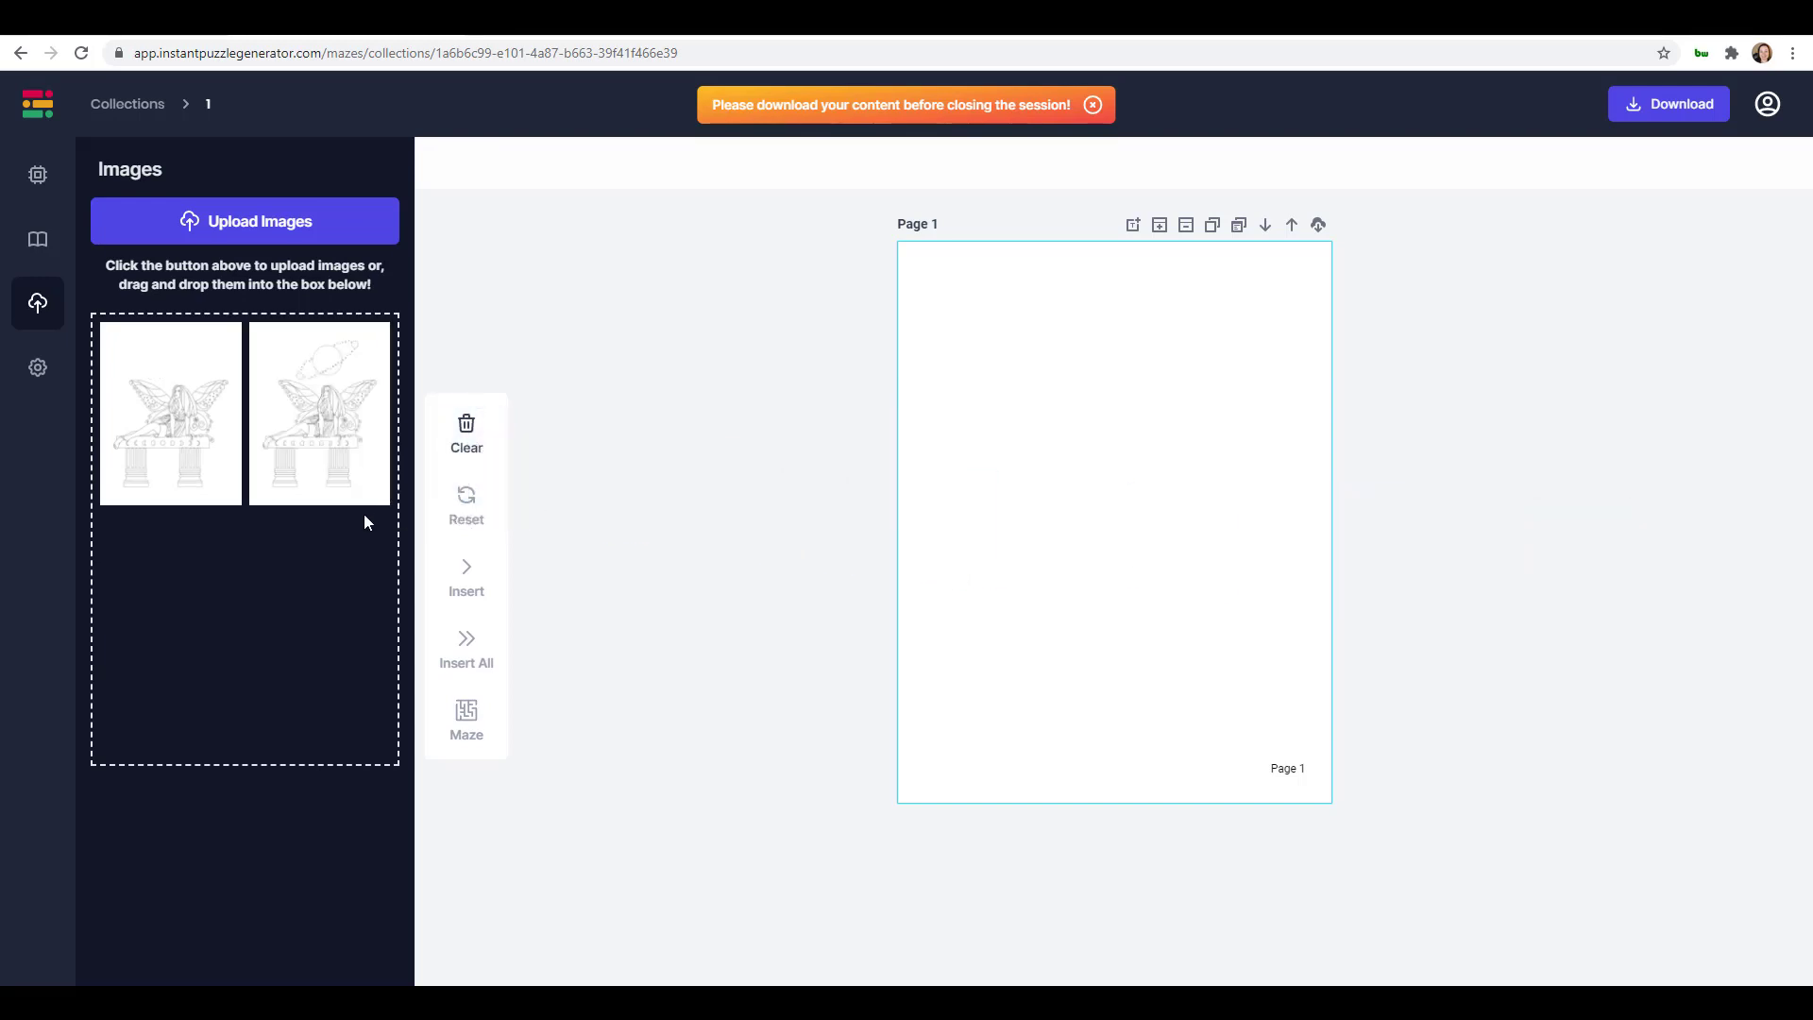
left_click(333, 436)
left_click(185, 418)
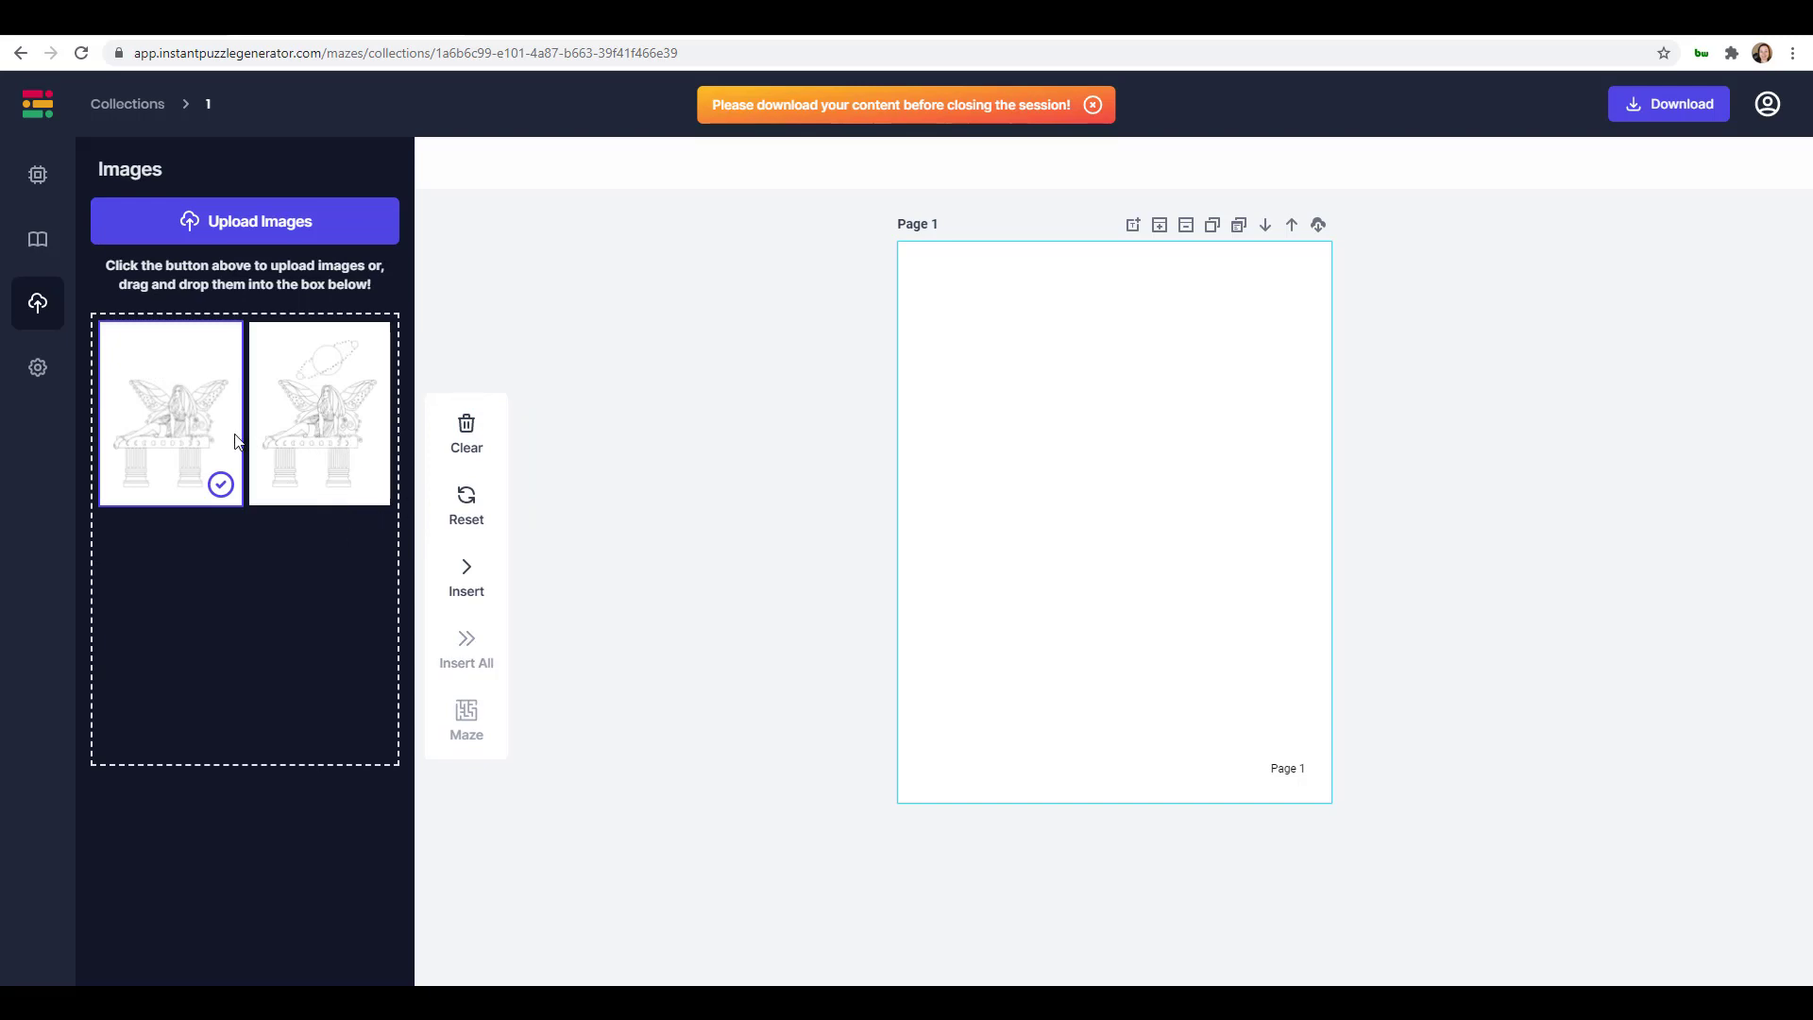
left_click(463, 578)
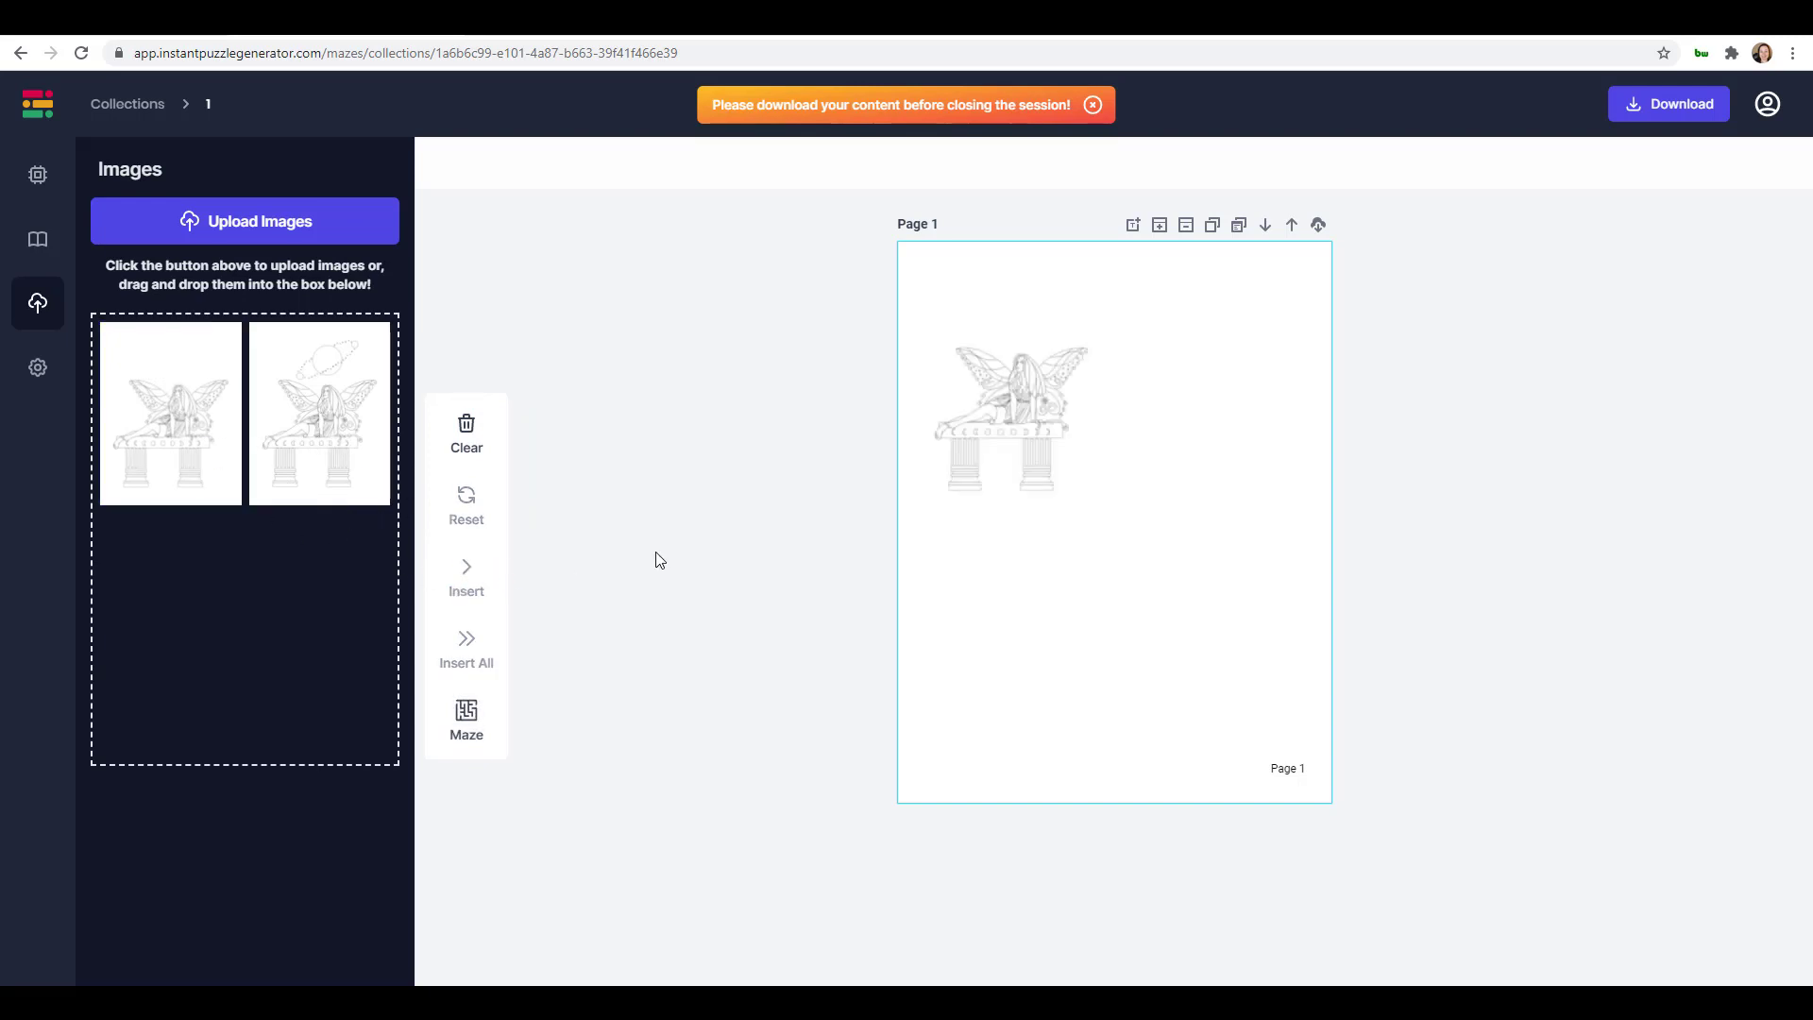
Enlarge the inserted fairy picture from its opposite corners until it fills page 1
left_click(1016, 460)
left_click_drag(1109, 520, 1329, 805)
left_click(912, 270)
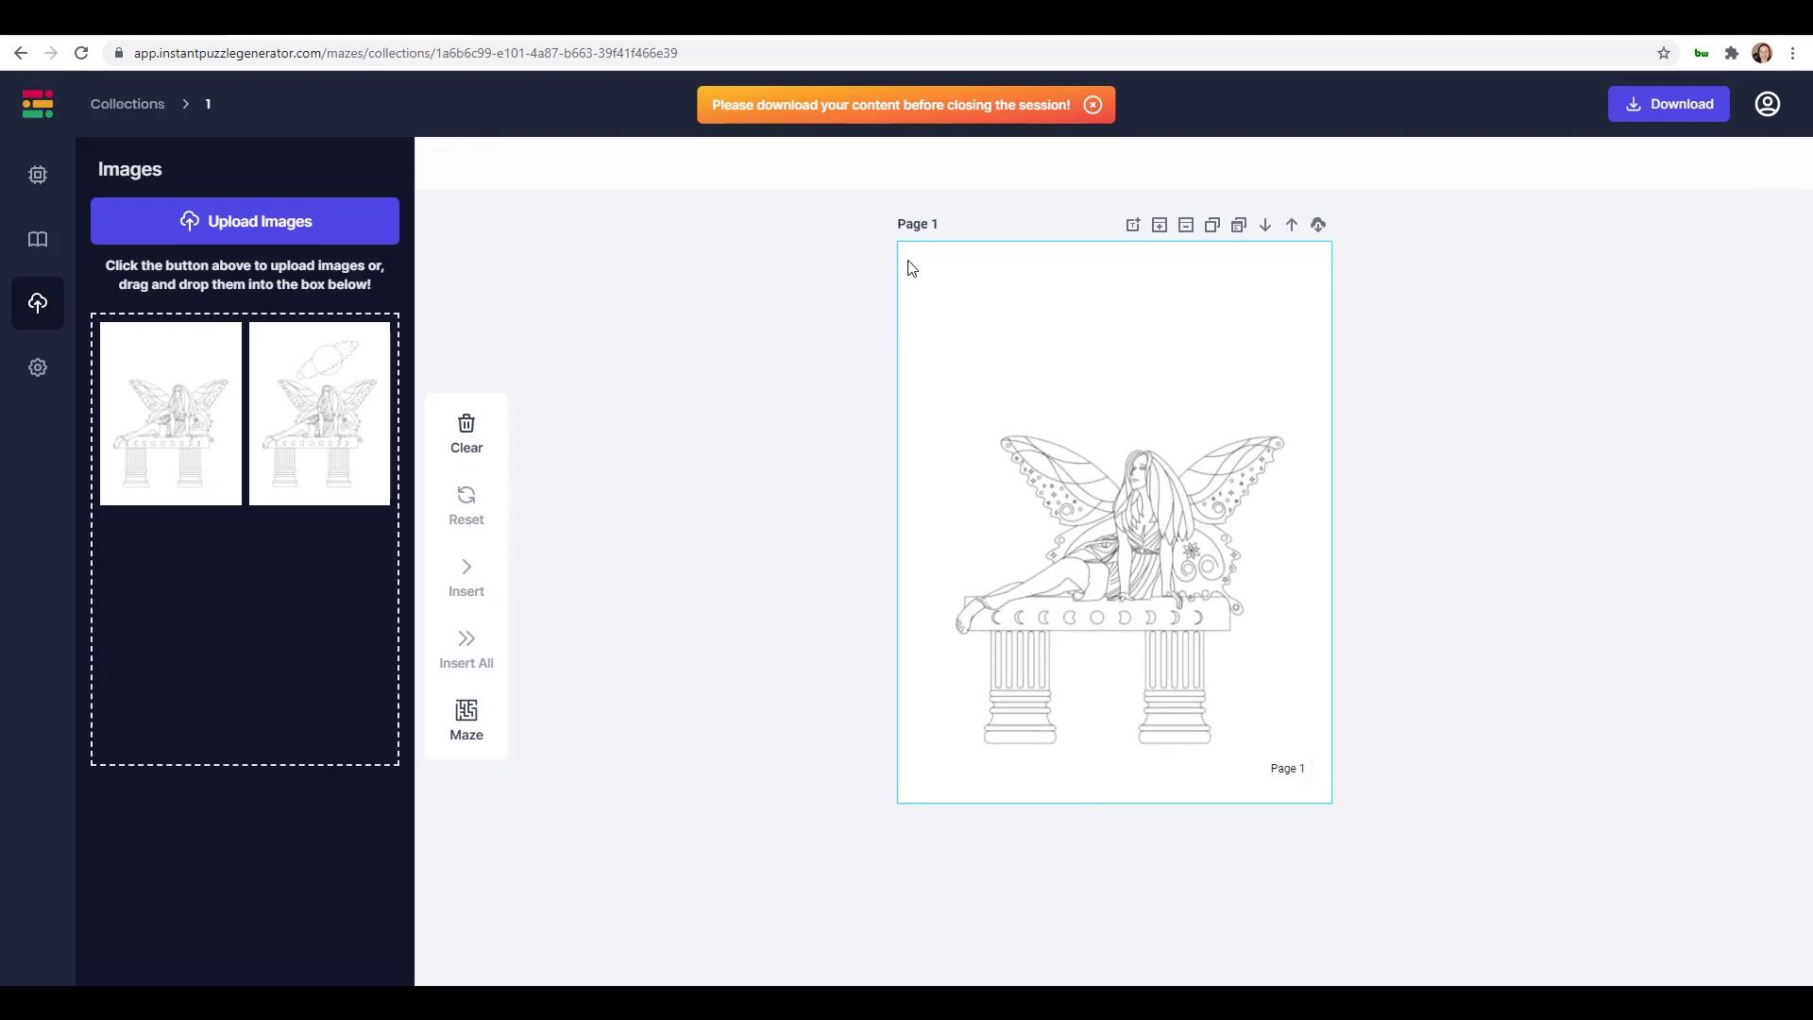
left_click(906, 258)
left_click_drag(907, 259, 886, 243)
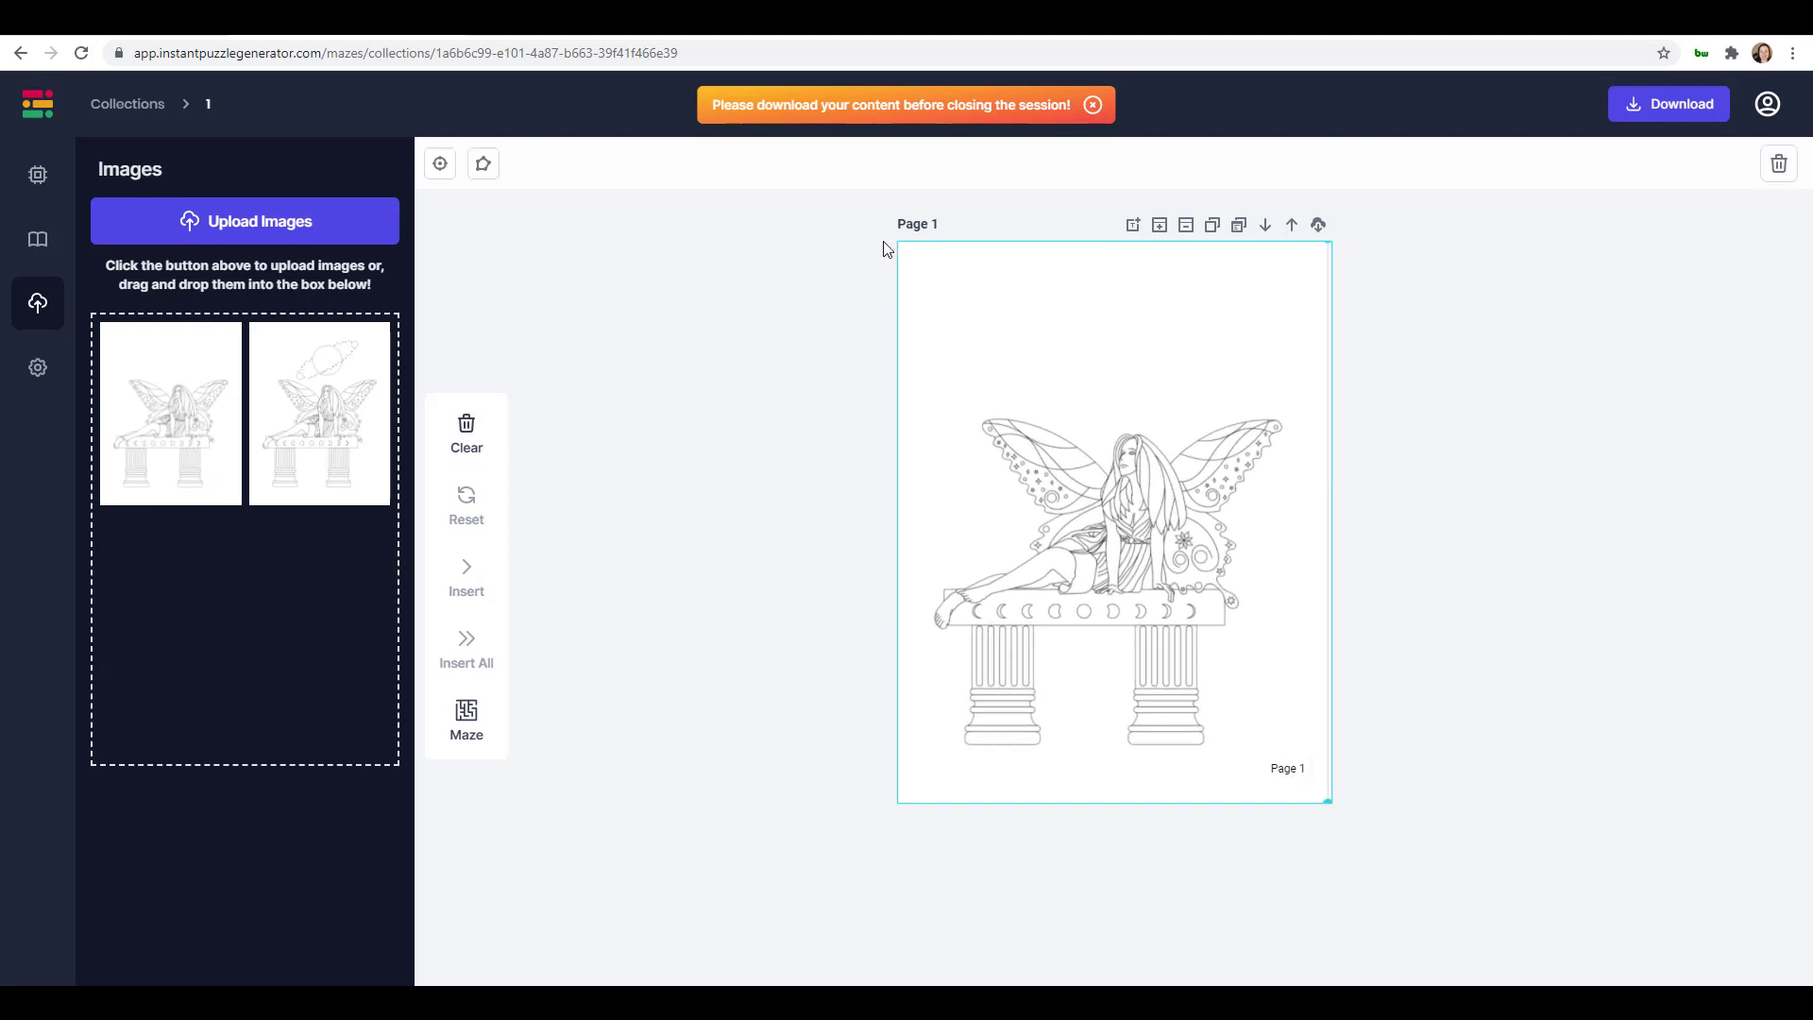
left_click(1292, 596)
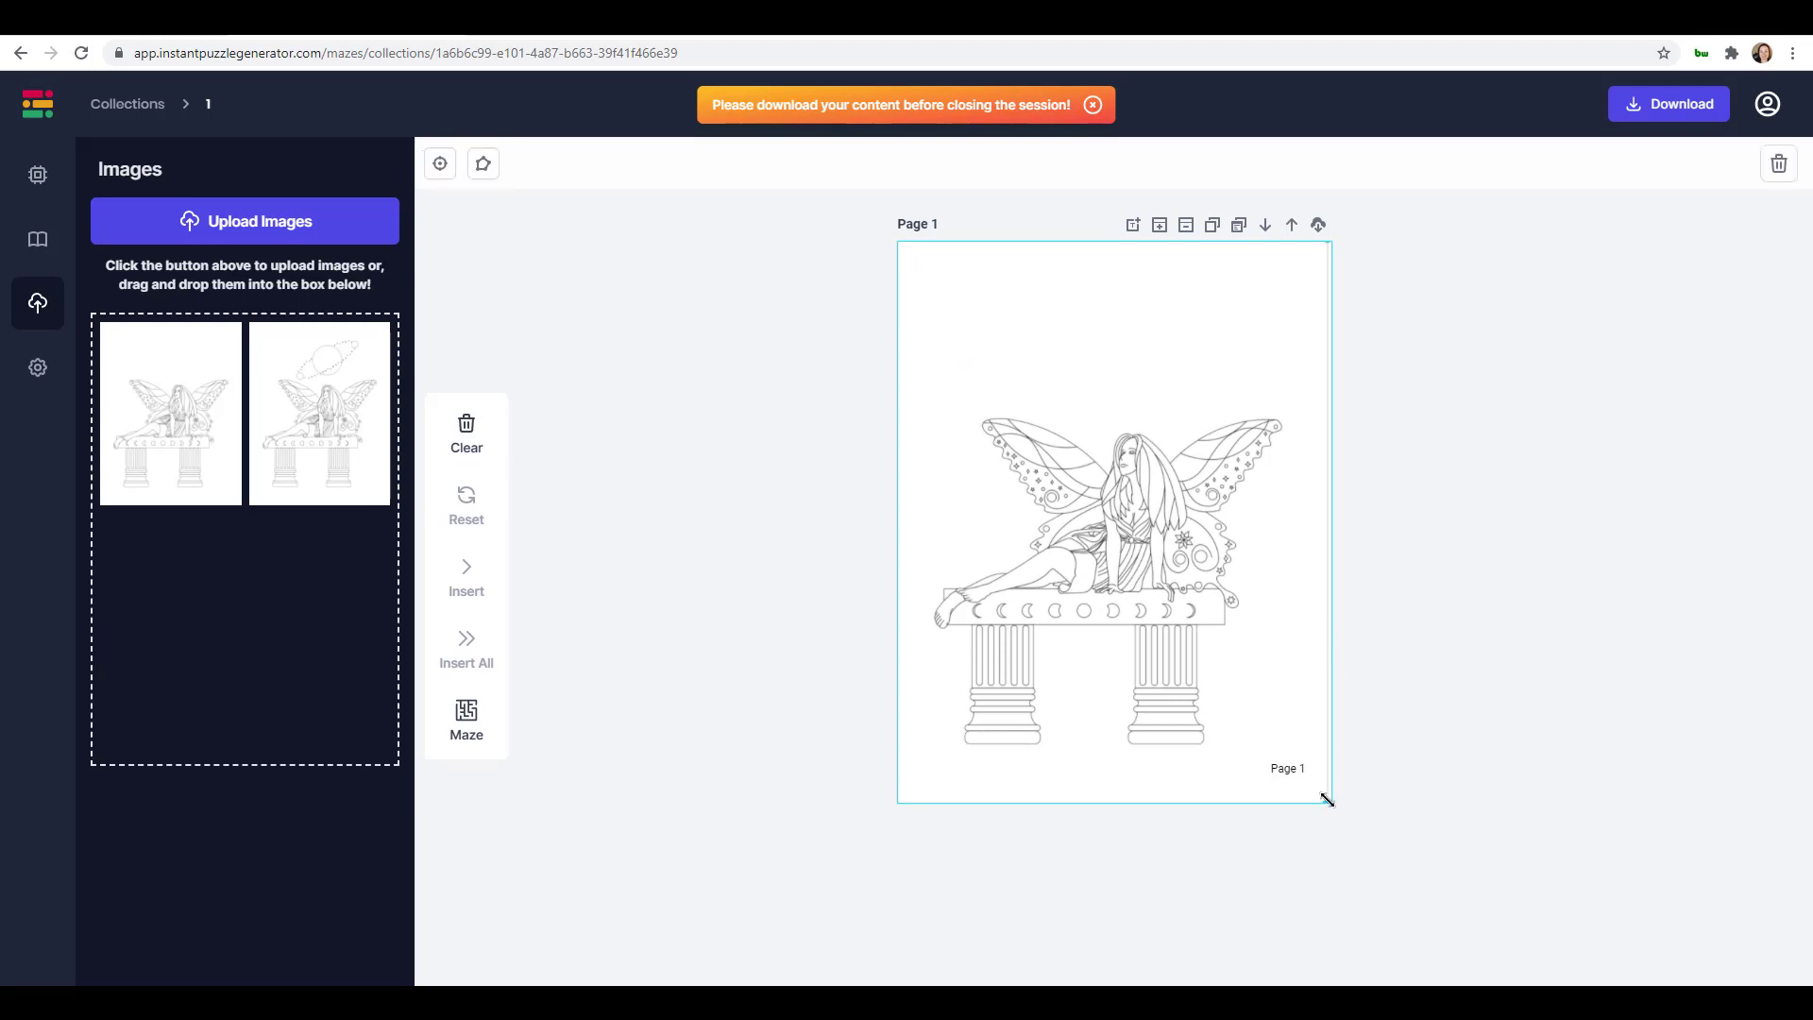
left_click_drag(1327, 800, 1334, 806)
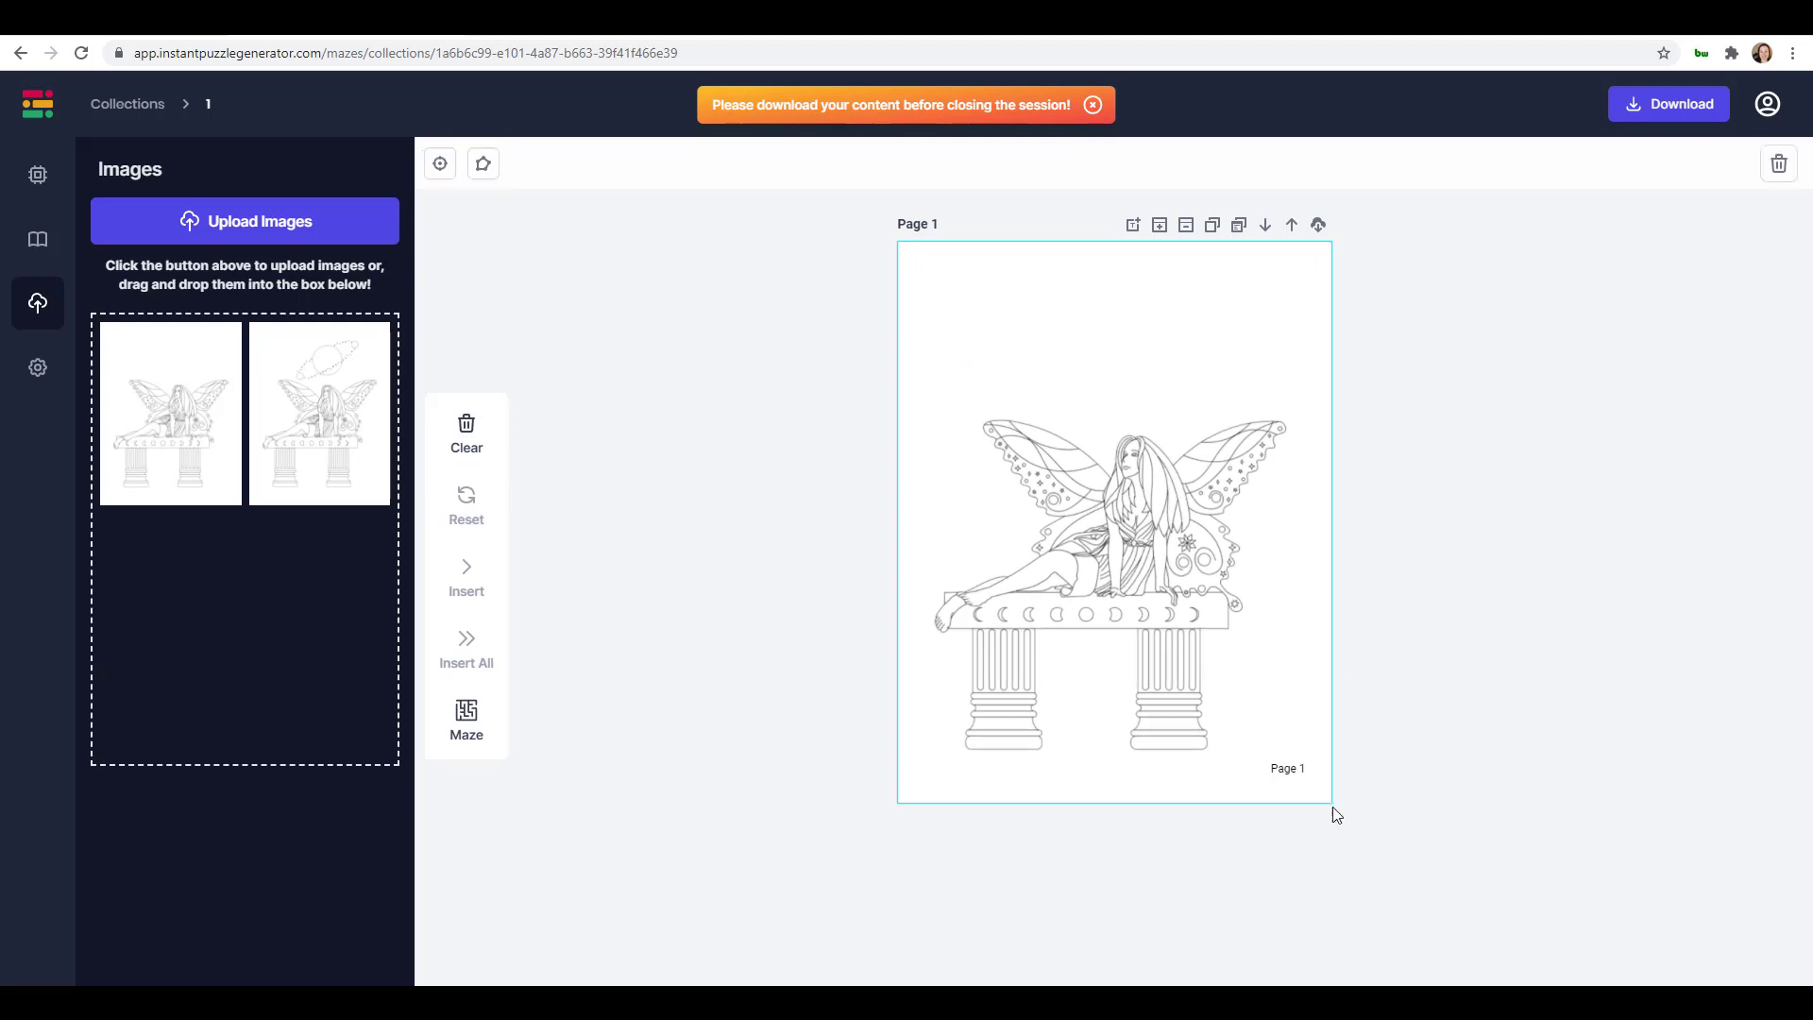
Generate a maze from the full-page fairy picture and download the collection as PPTX
left_click(466, 718)
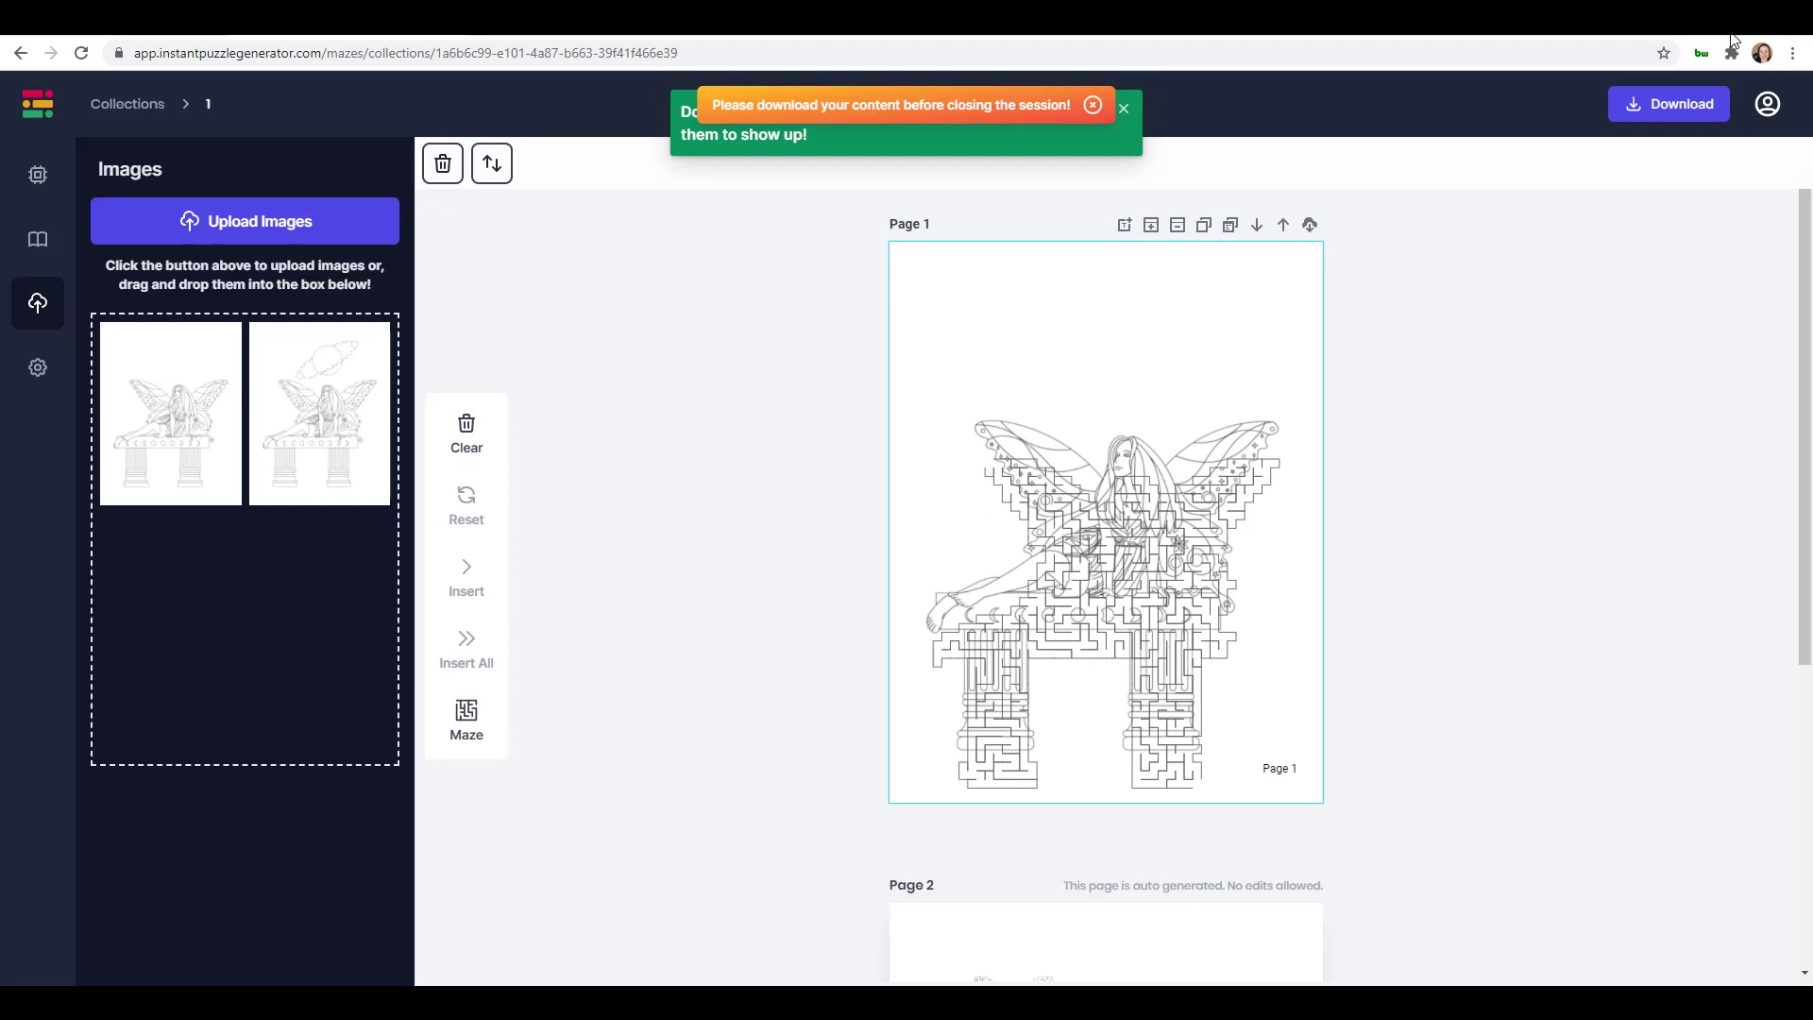
left_click(1669, 104)
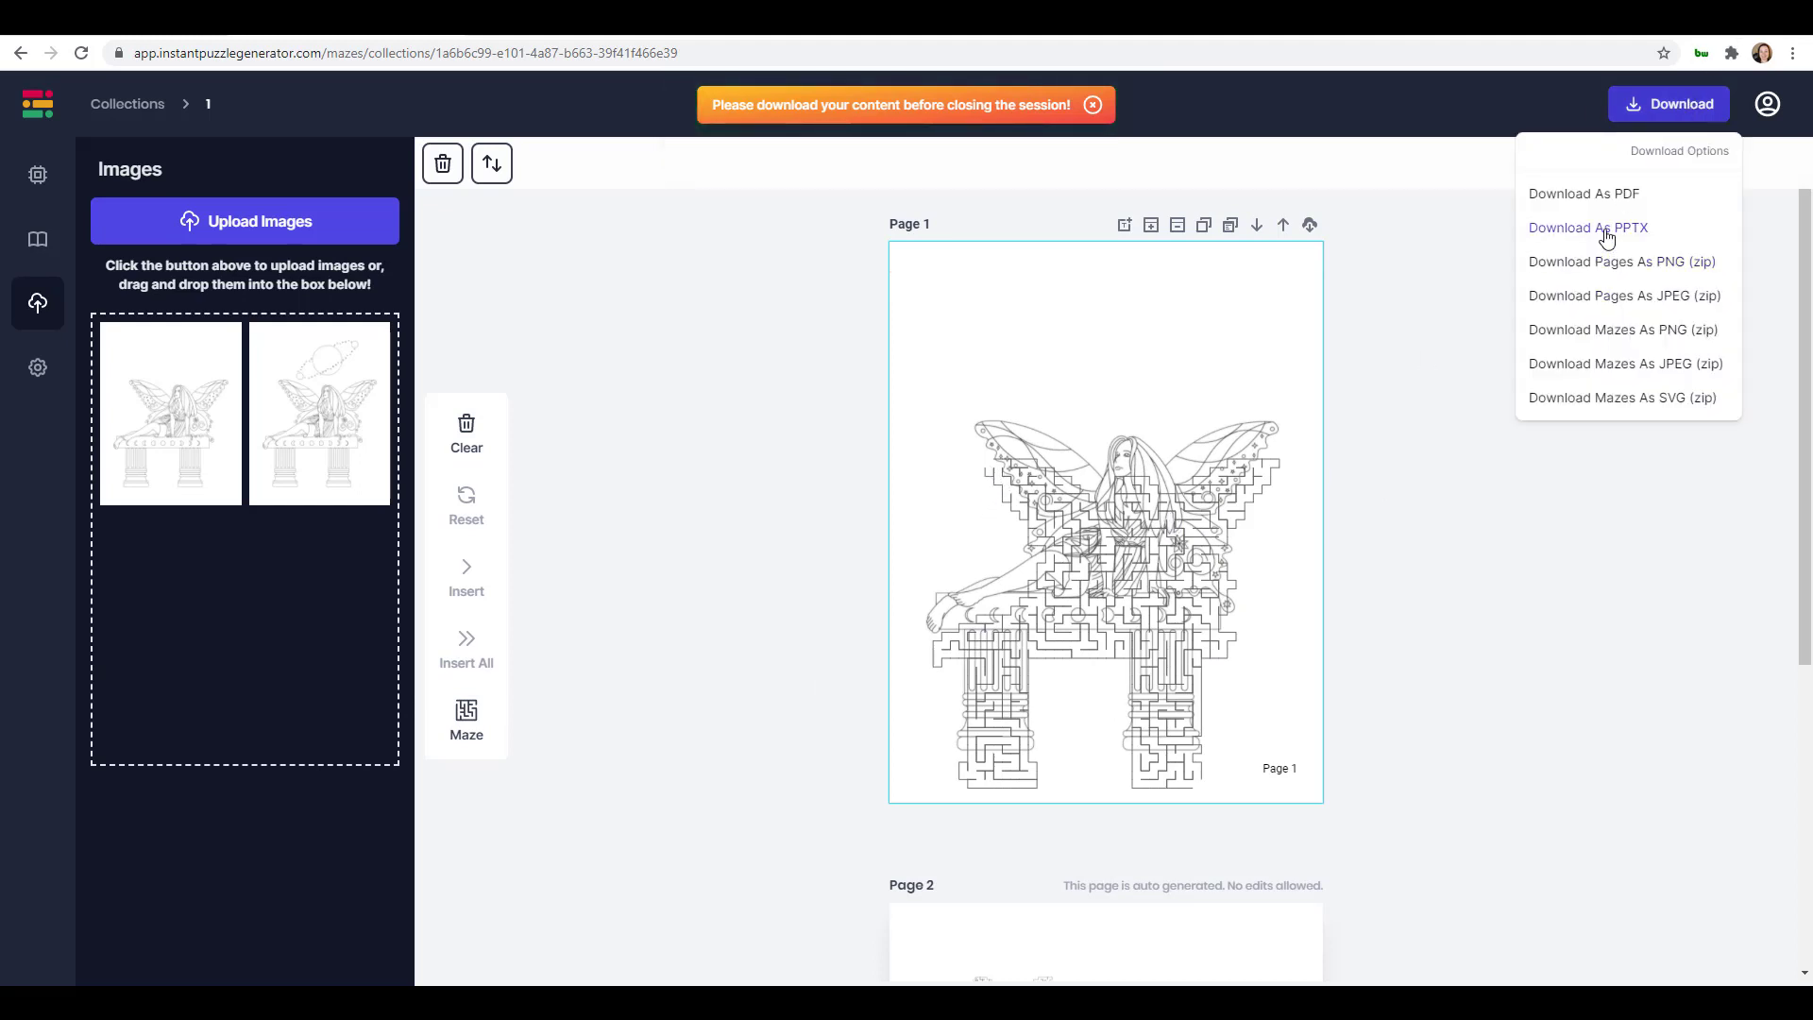
left_click(1609, 229)
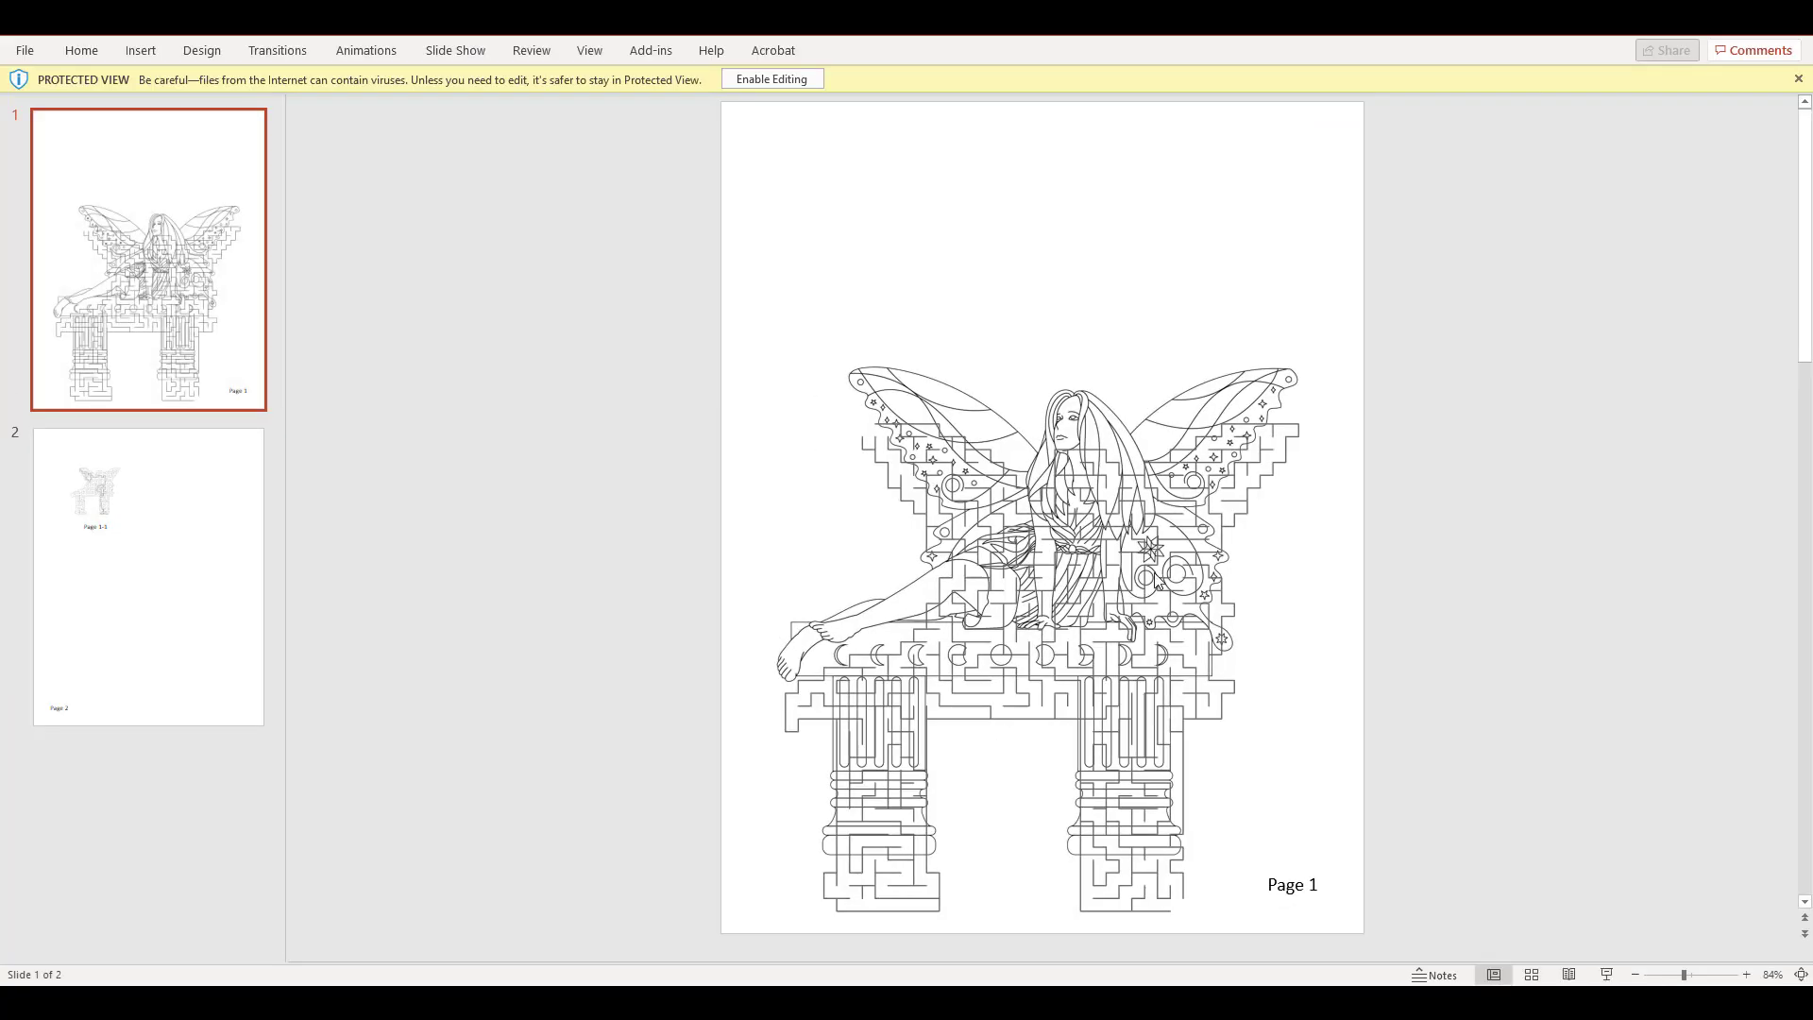
In PowerPoint, enable editing of the downloaded presentation and move the maze on slide 1 leftward, partly off the fairy picture
left_click(757, 81)
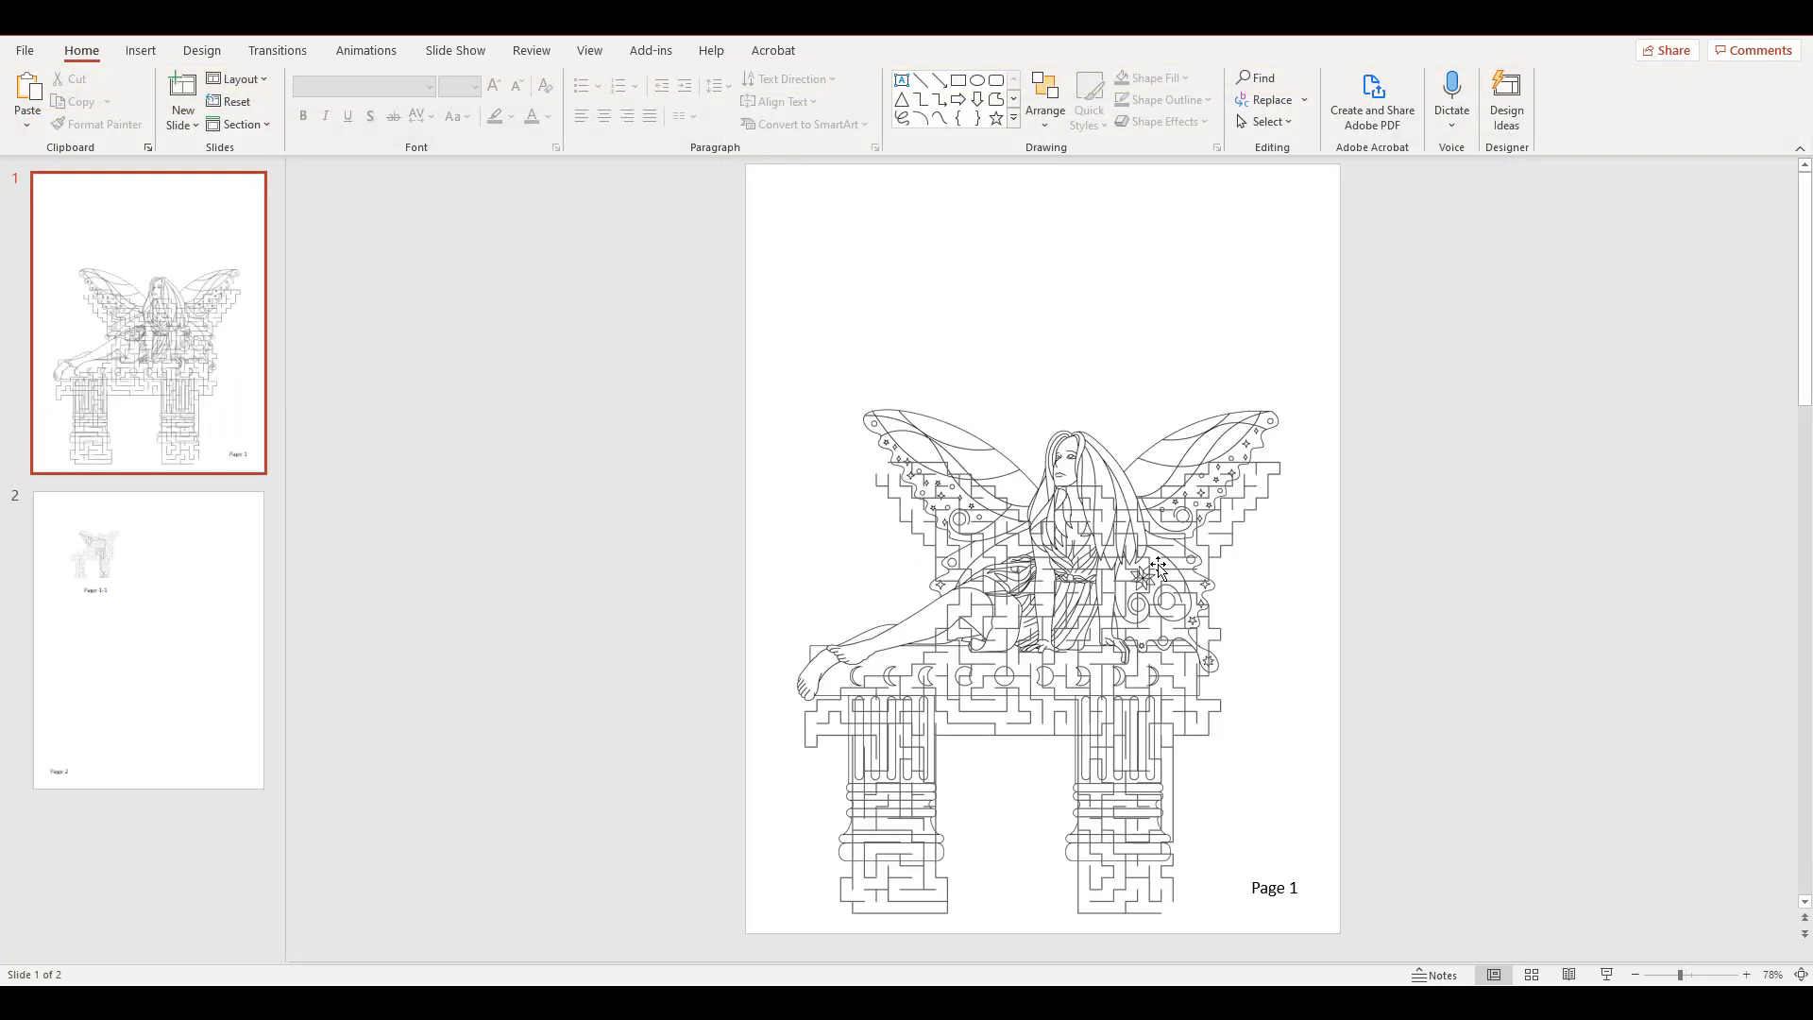
left_click(1171, 698)
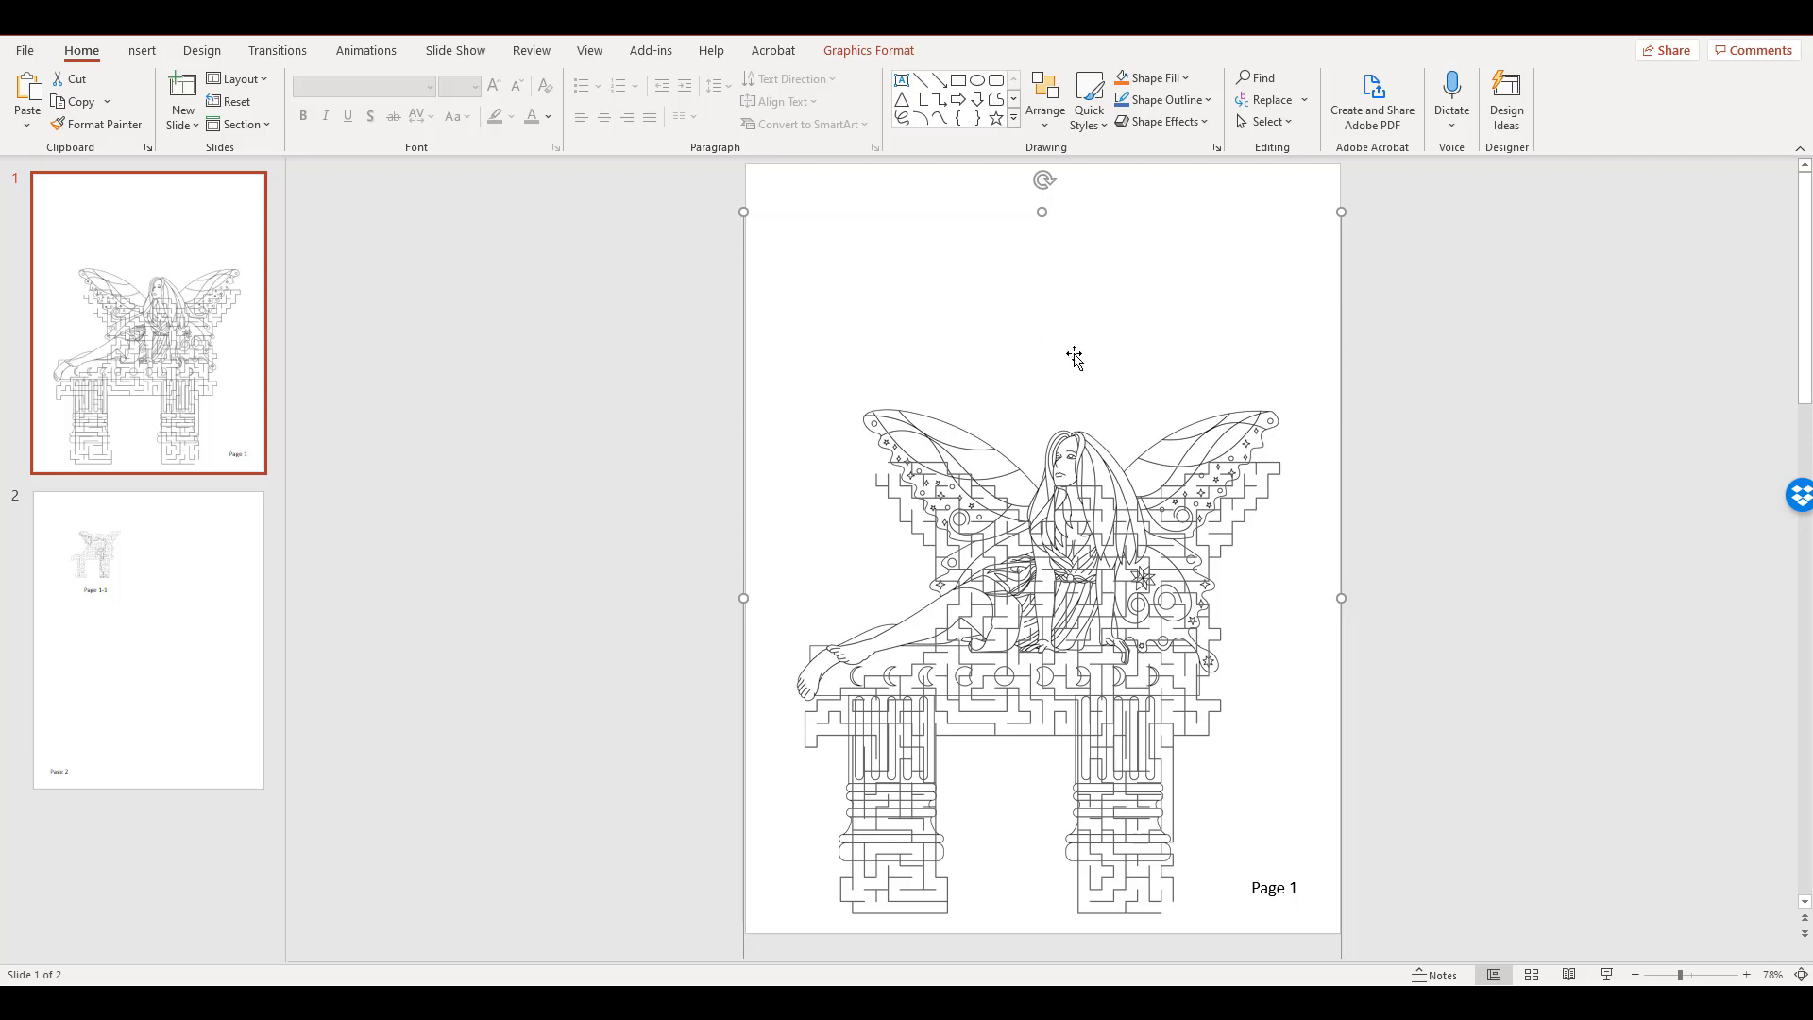
left_click_drag(1075, 356, 894, 319)
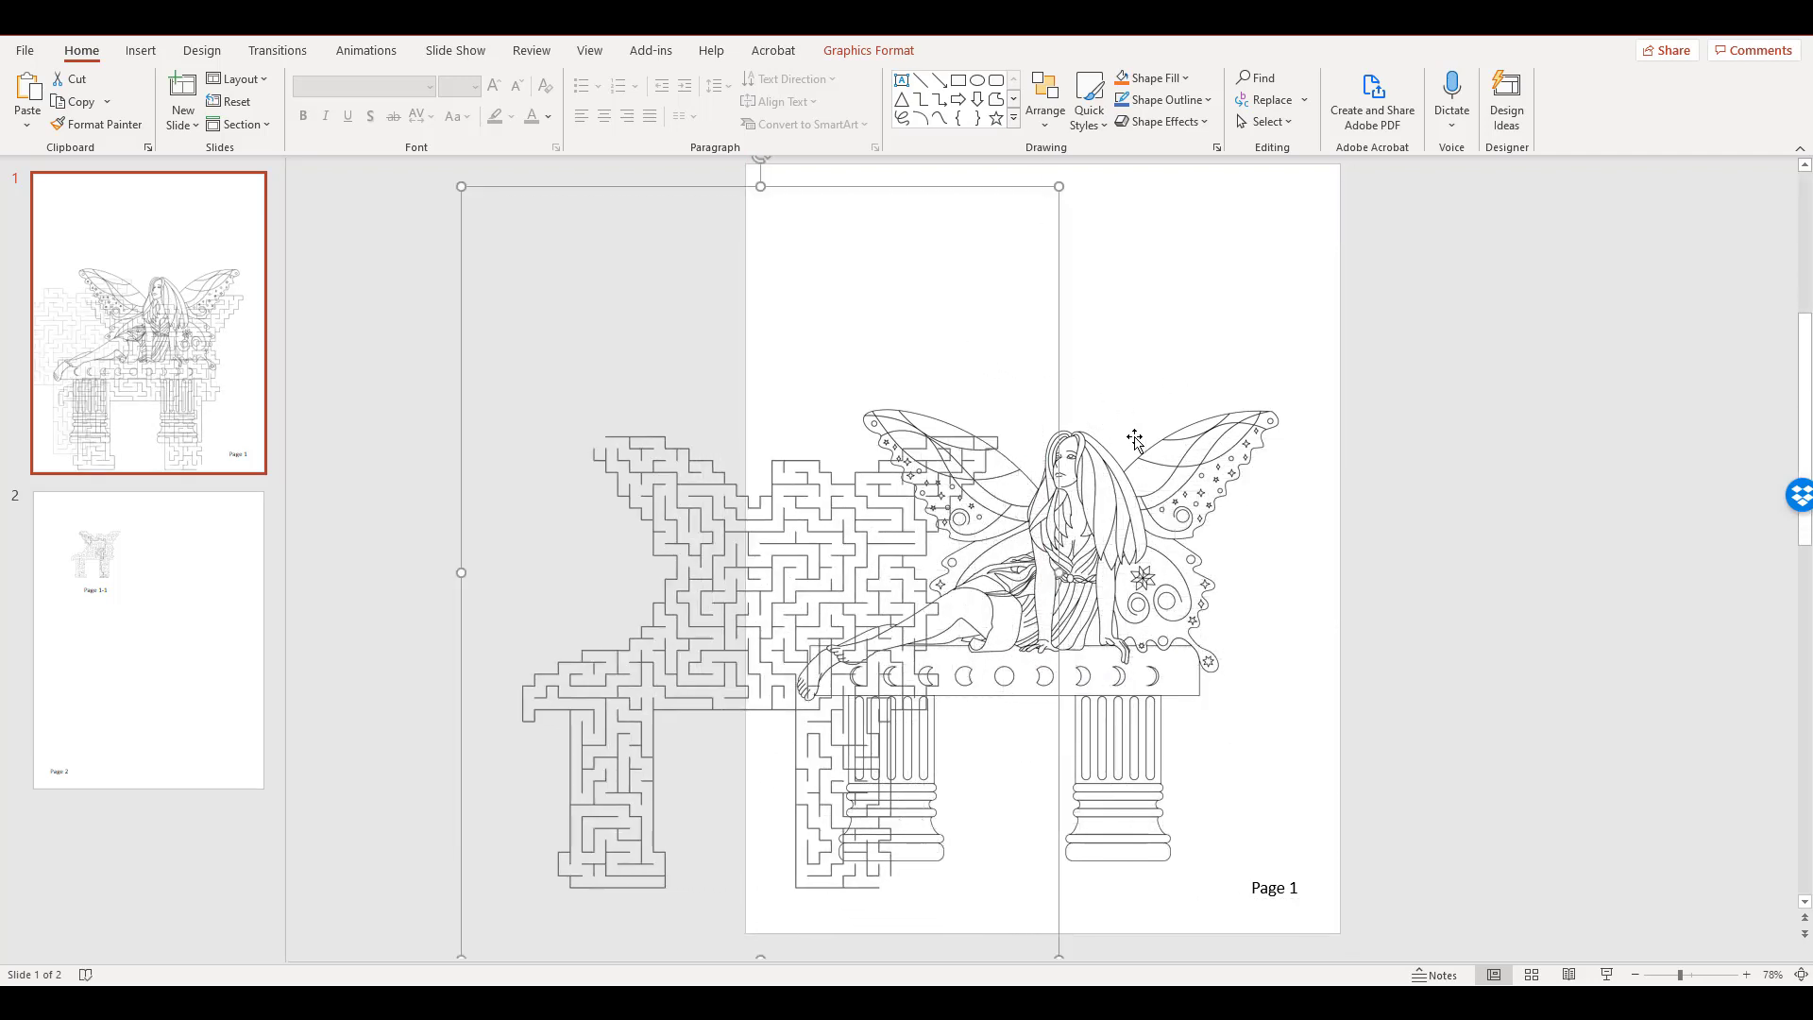
Fade the fairy picture on slide 1 with one of the higher-transparency presets
left_click(1164, 448)
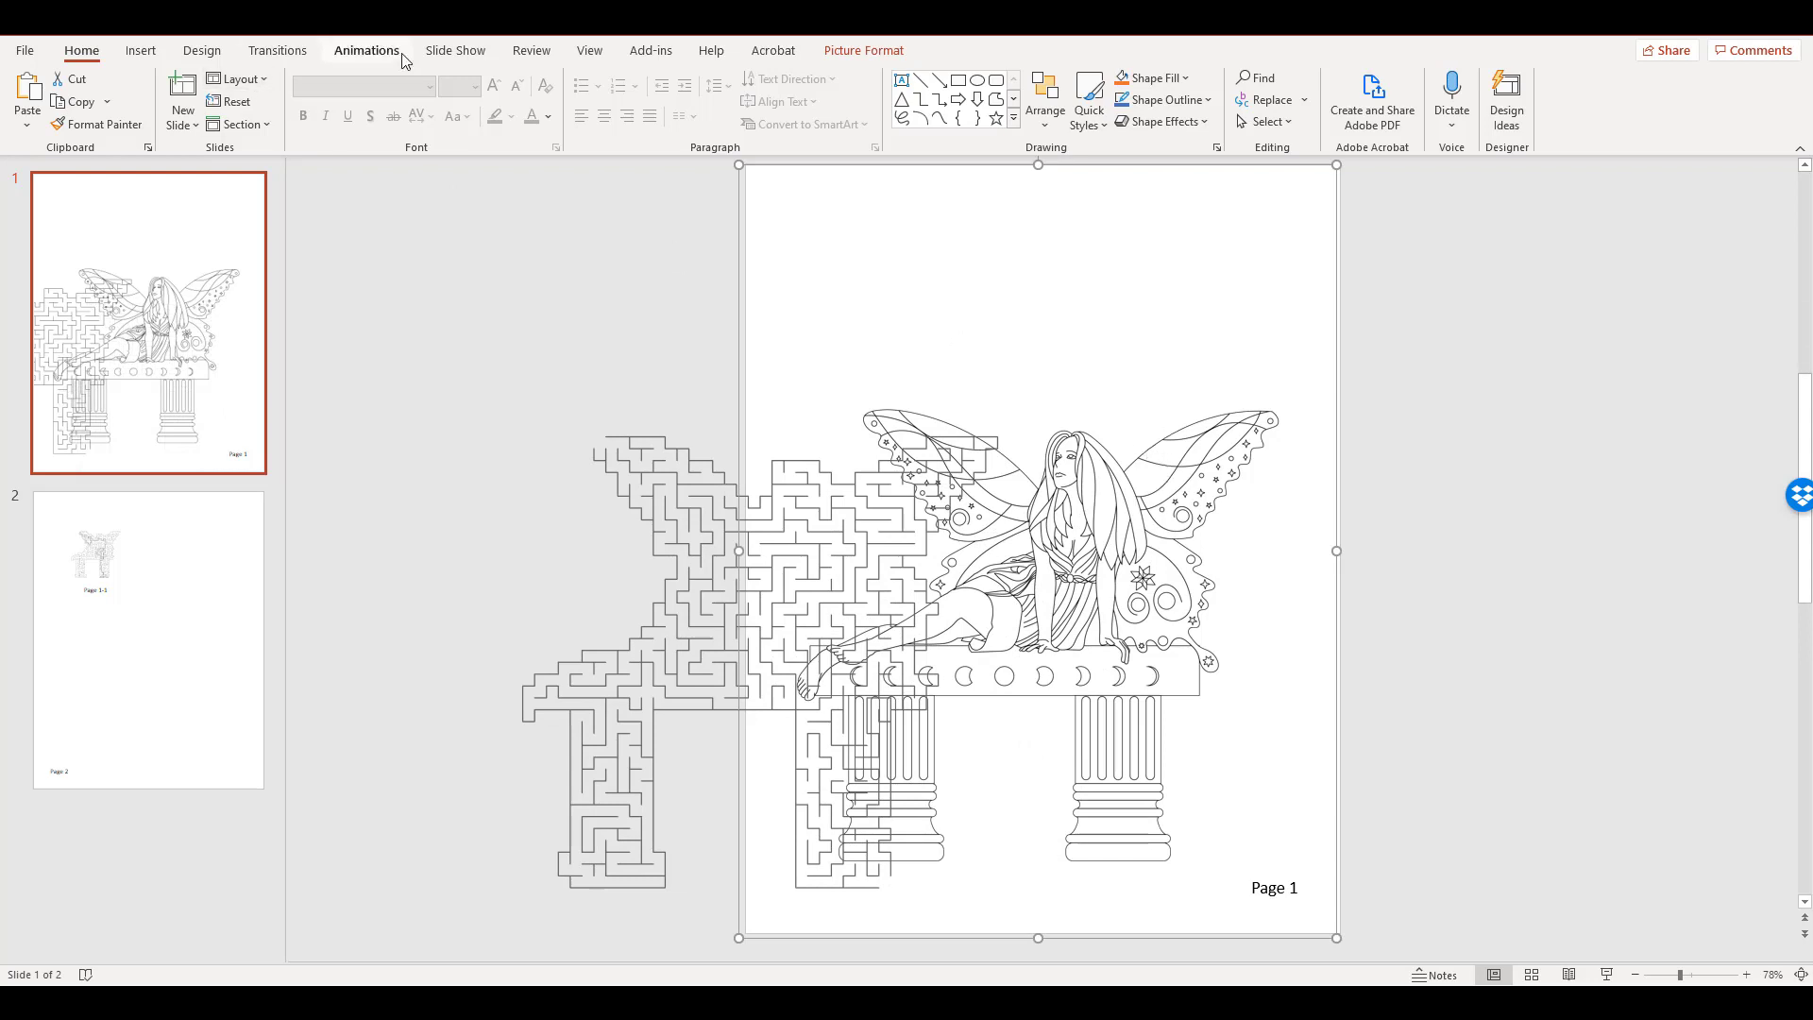
left_click(864, 50)
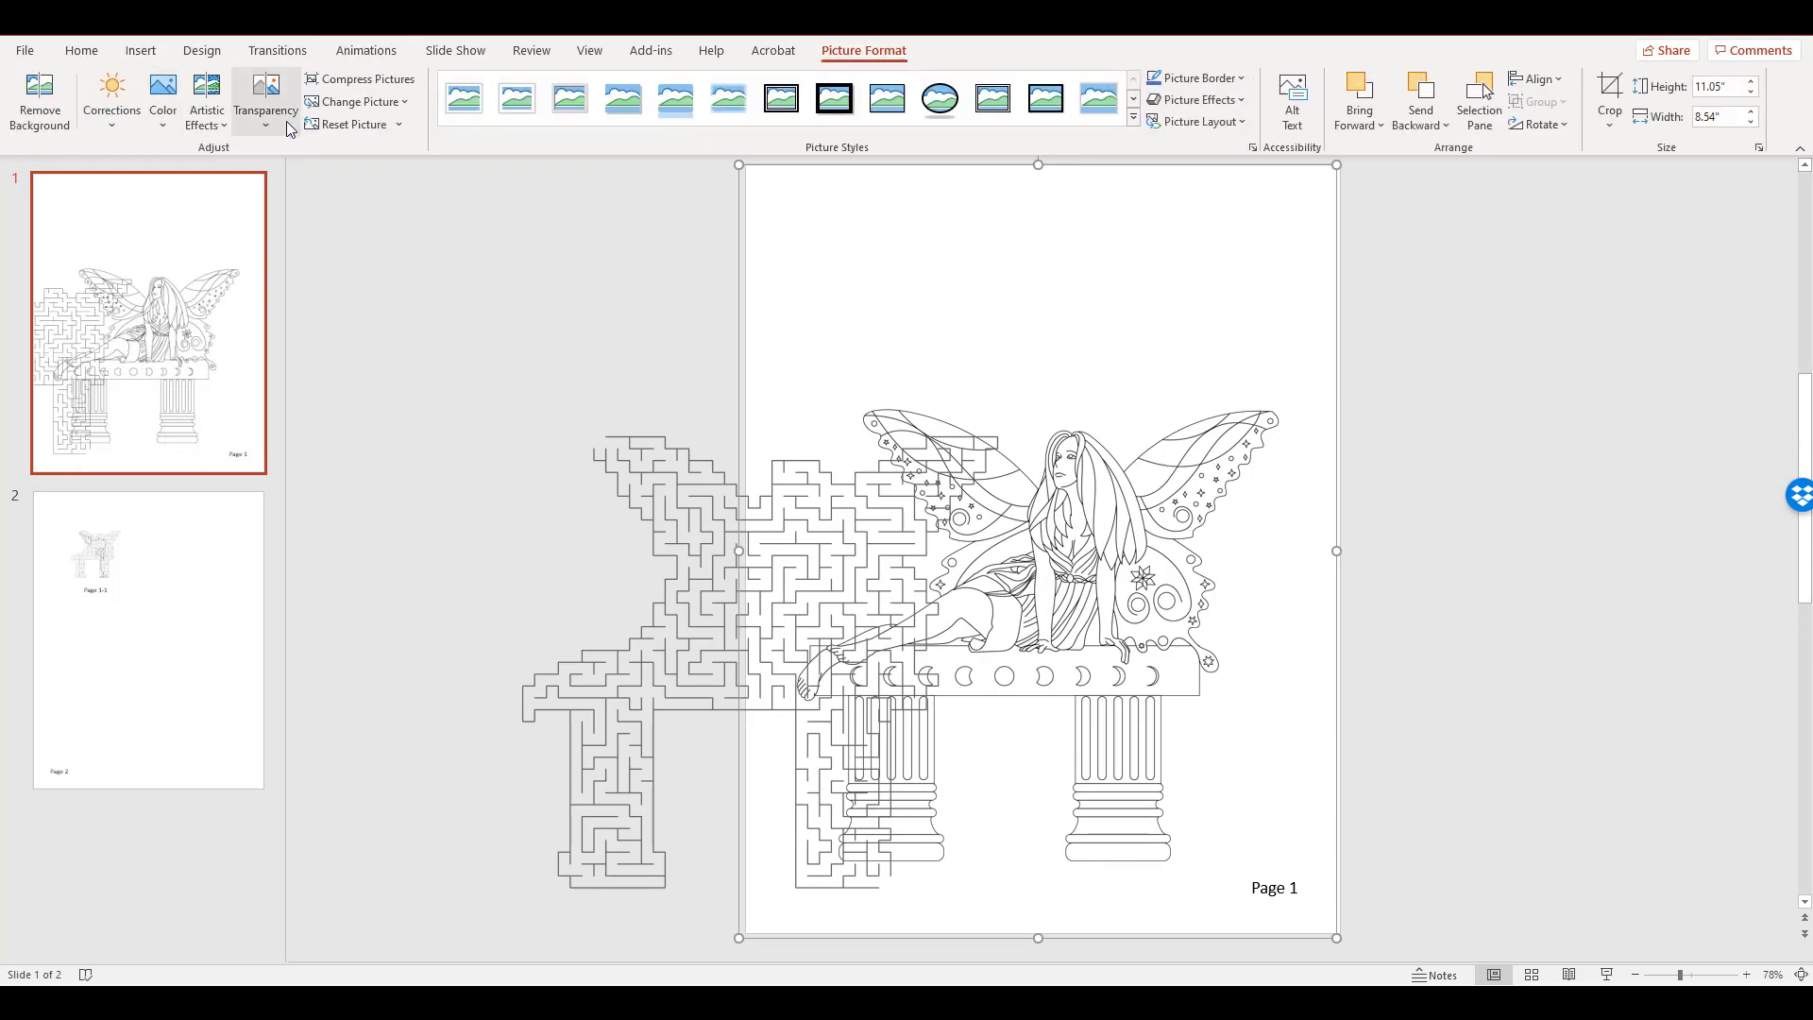
left_click(265, 99)
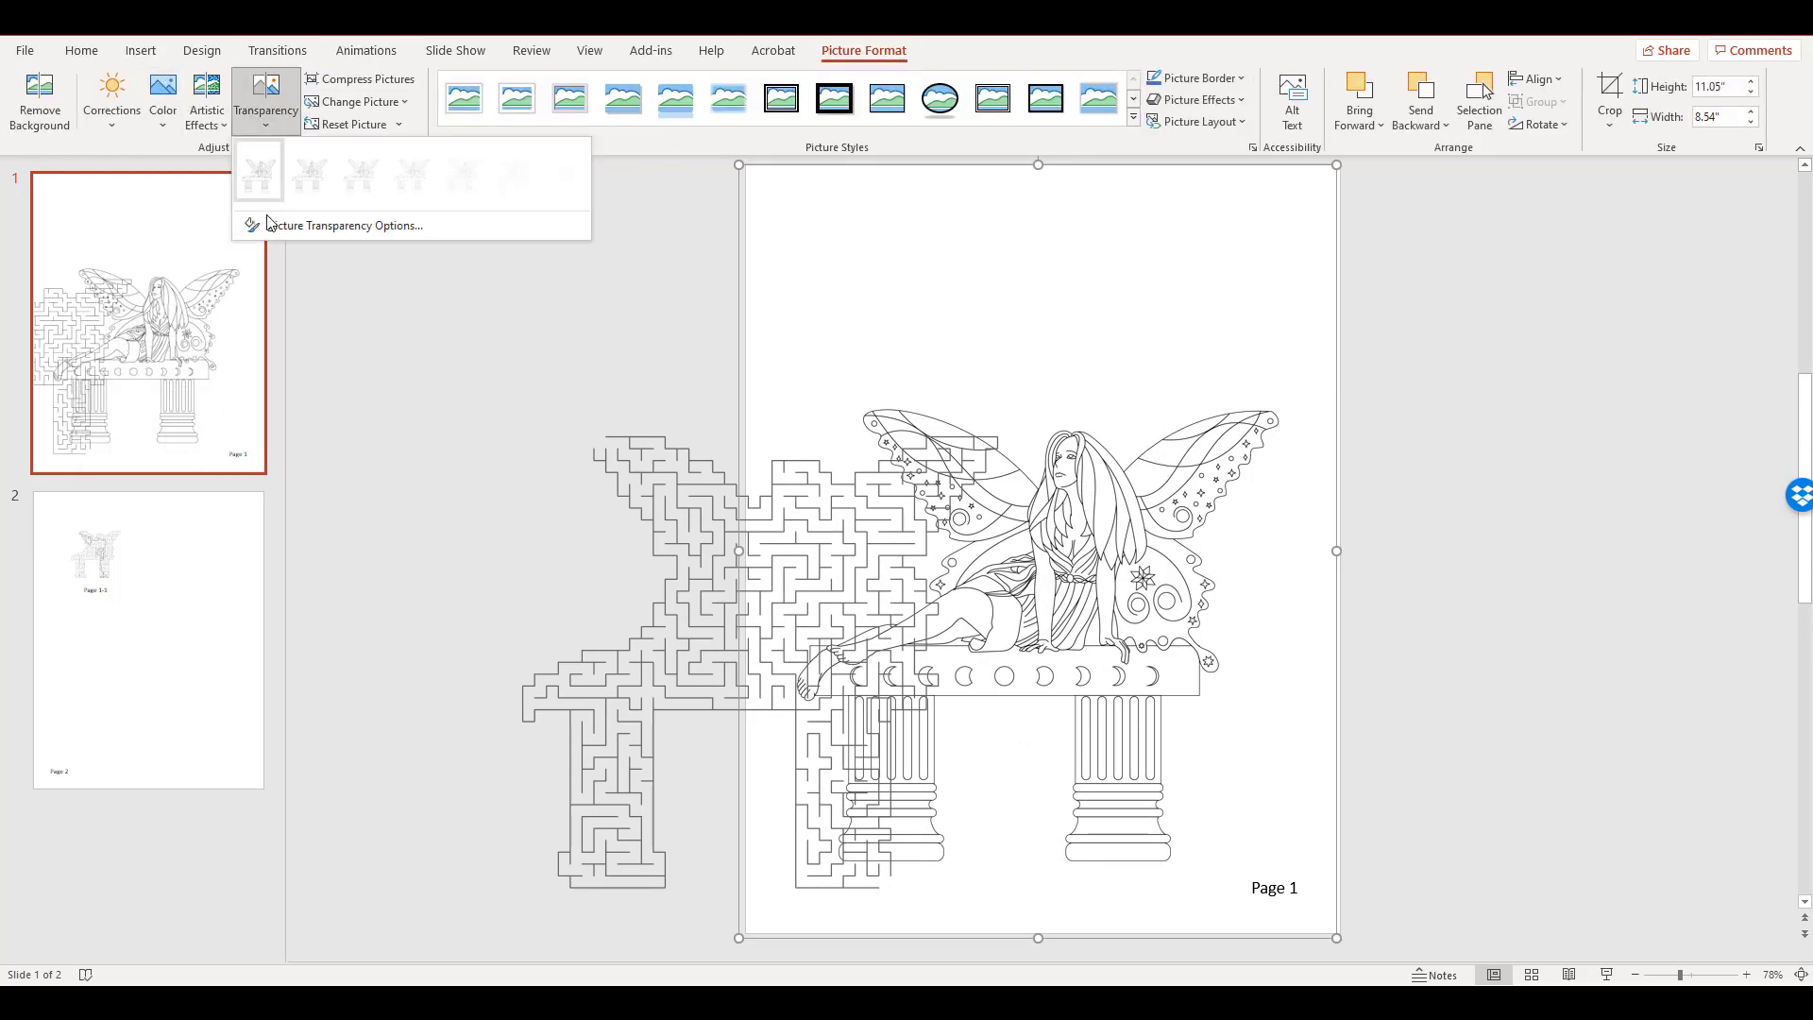
left_click(477, 197)
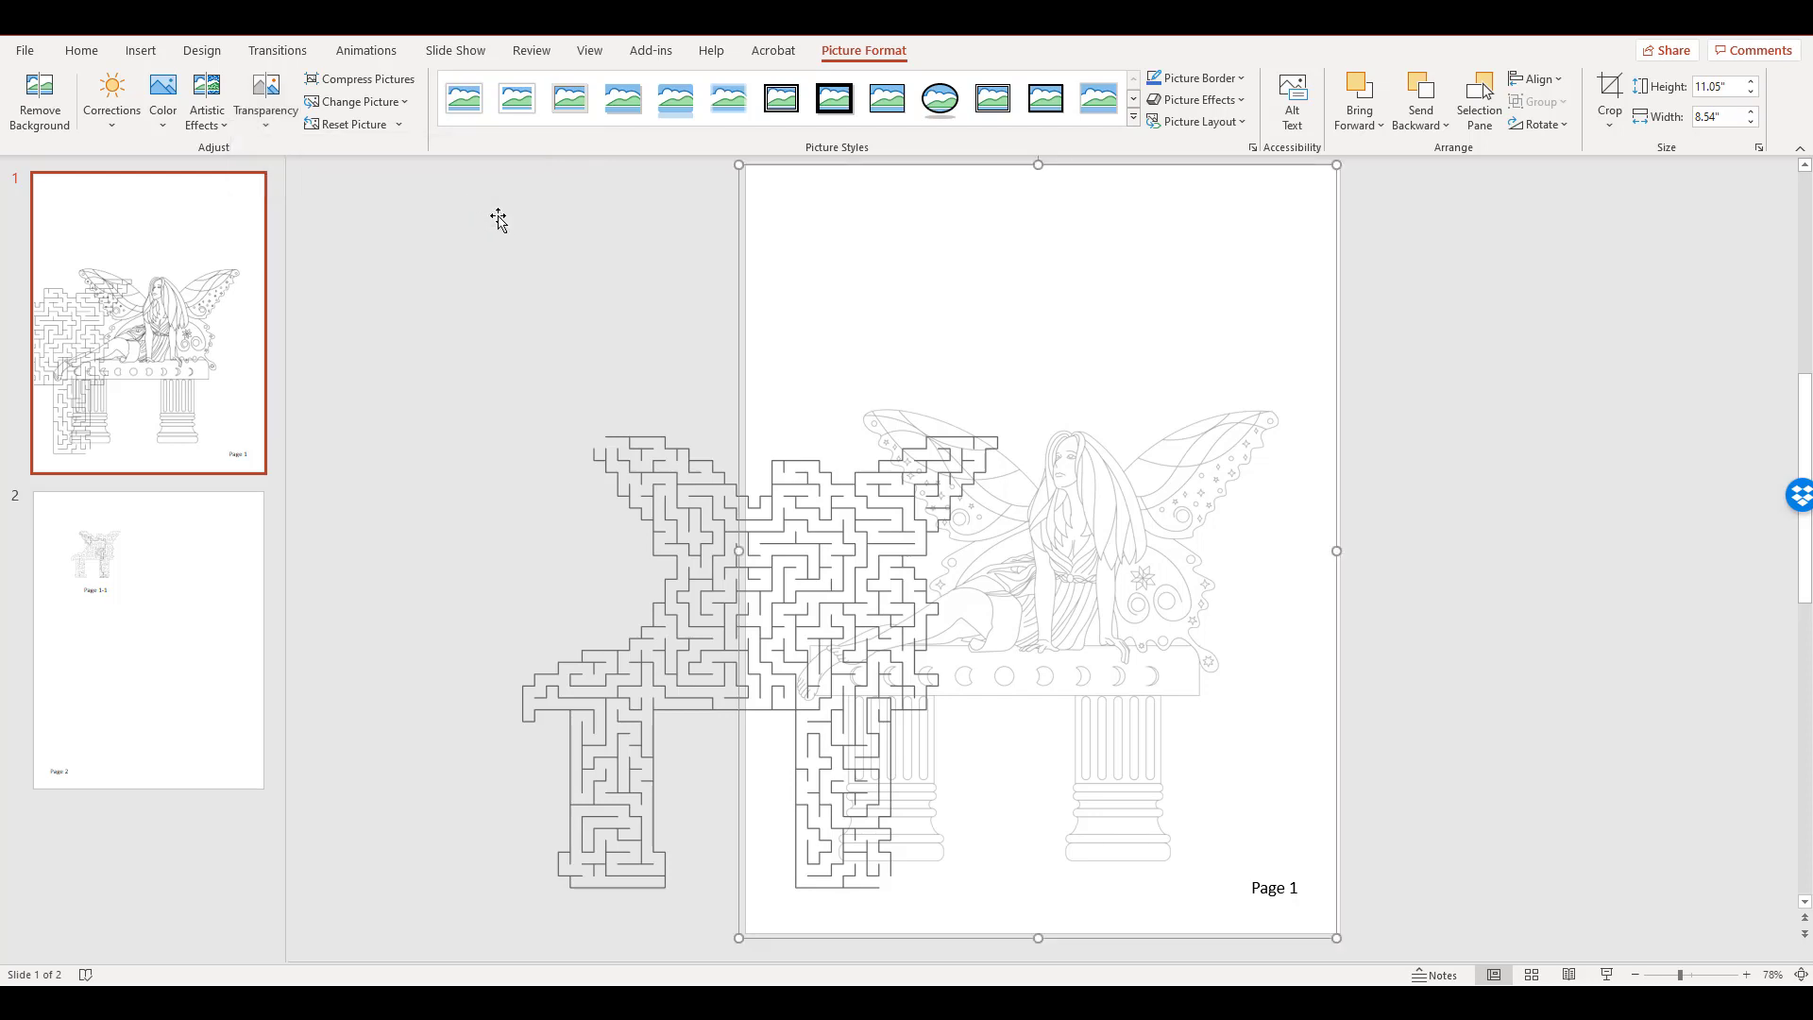
Move the maze back over the faded fairy picture and nudge it to line up with the wings and pillars
mouse_move(712, 615)
left_mouse_down()
mouse_move(976, 582)
mouse_move(992, 603)
left_mouse_up()
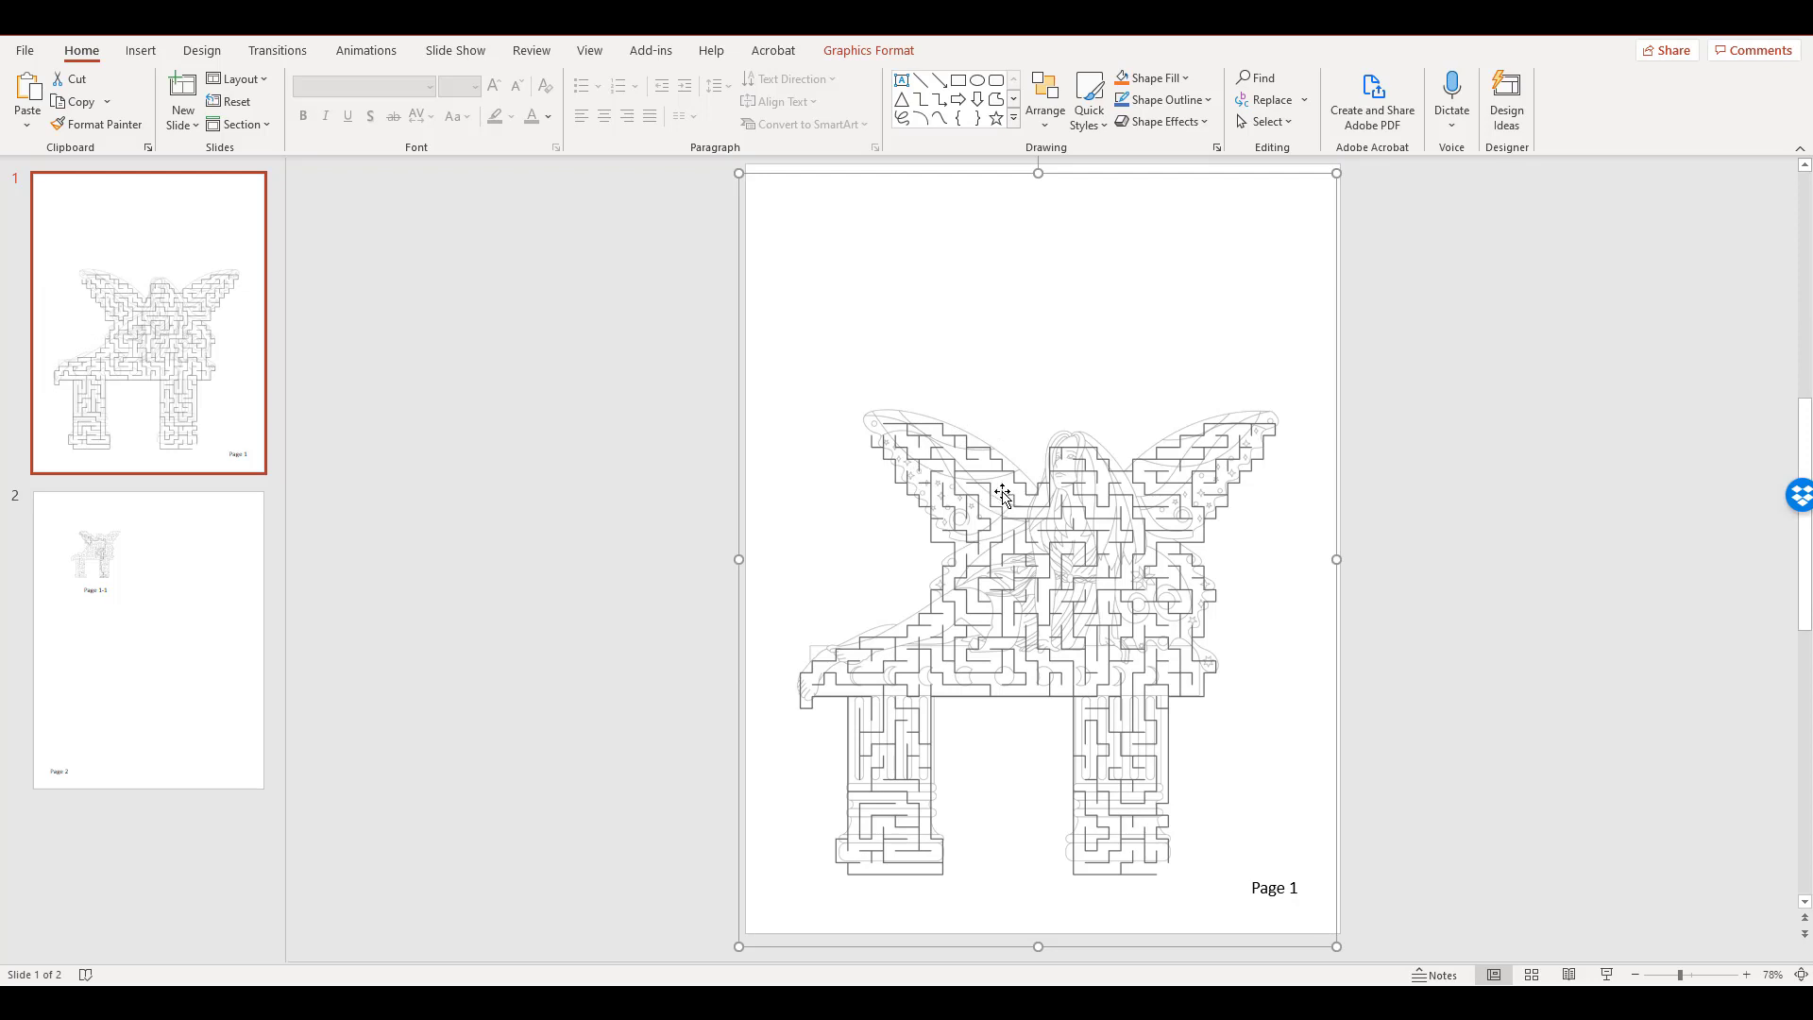
left_click_drag(1002, 485, 1003, 489)
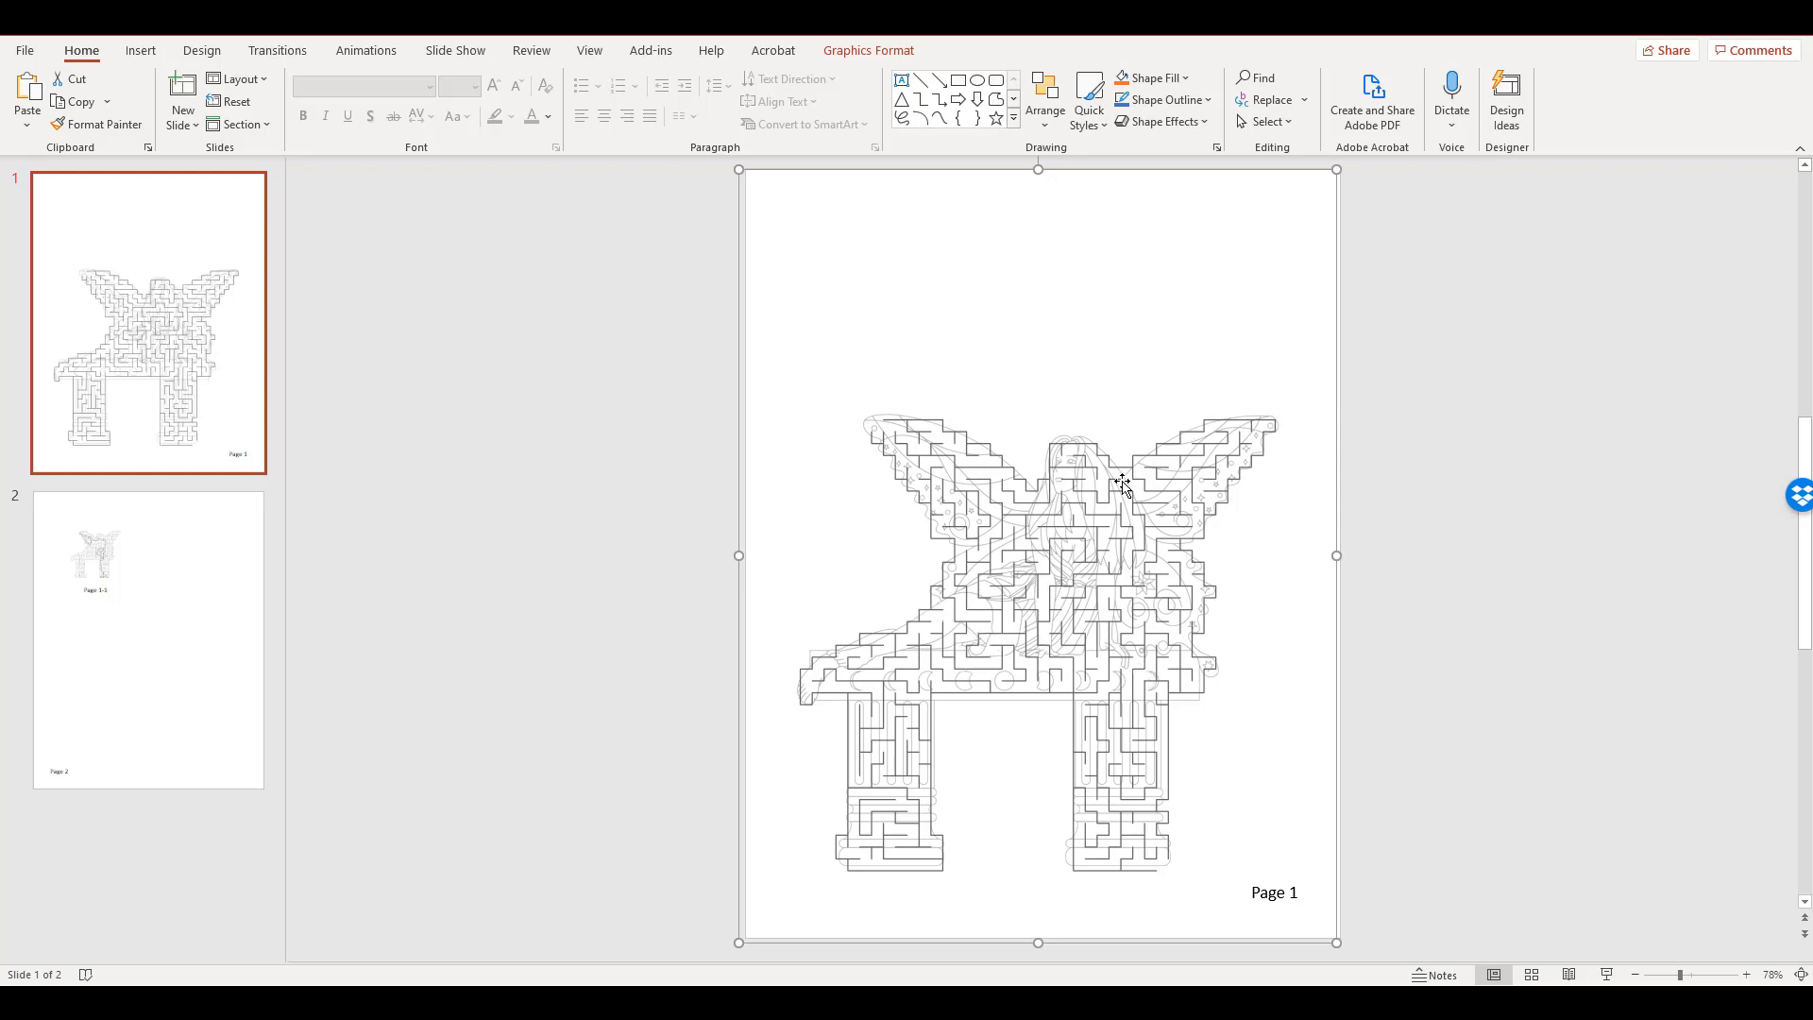
left_click_drag(1154, 560, 1075, 587)
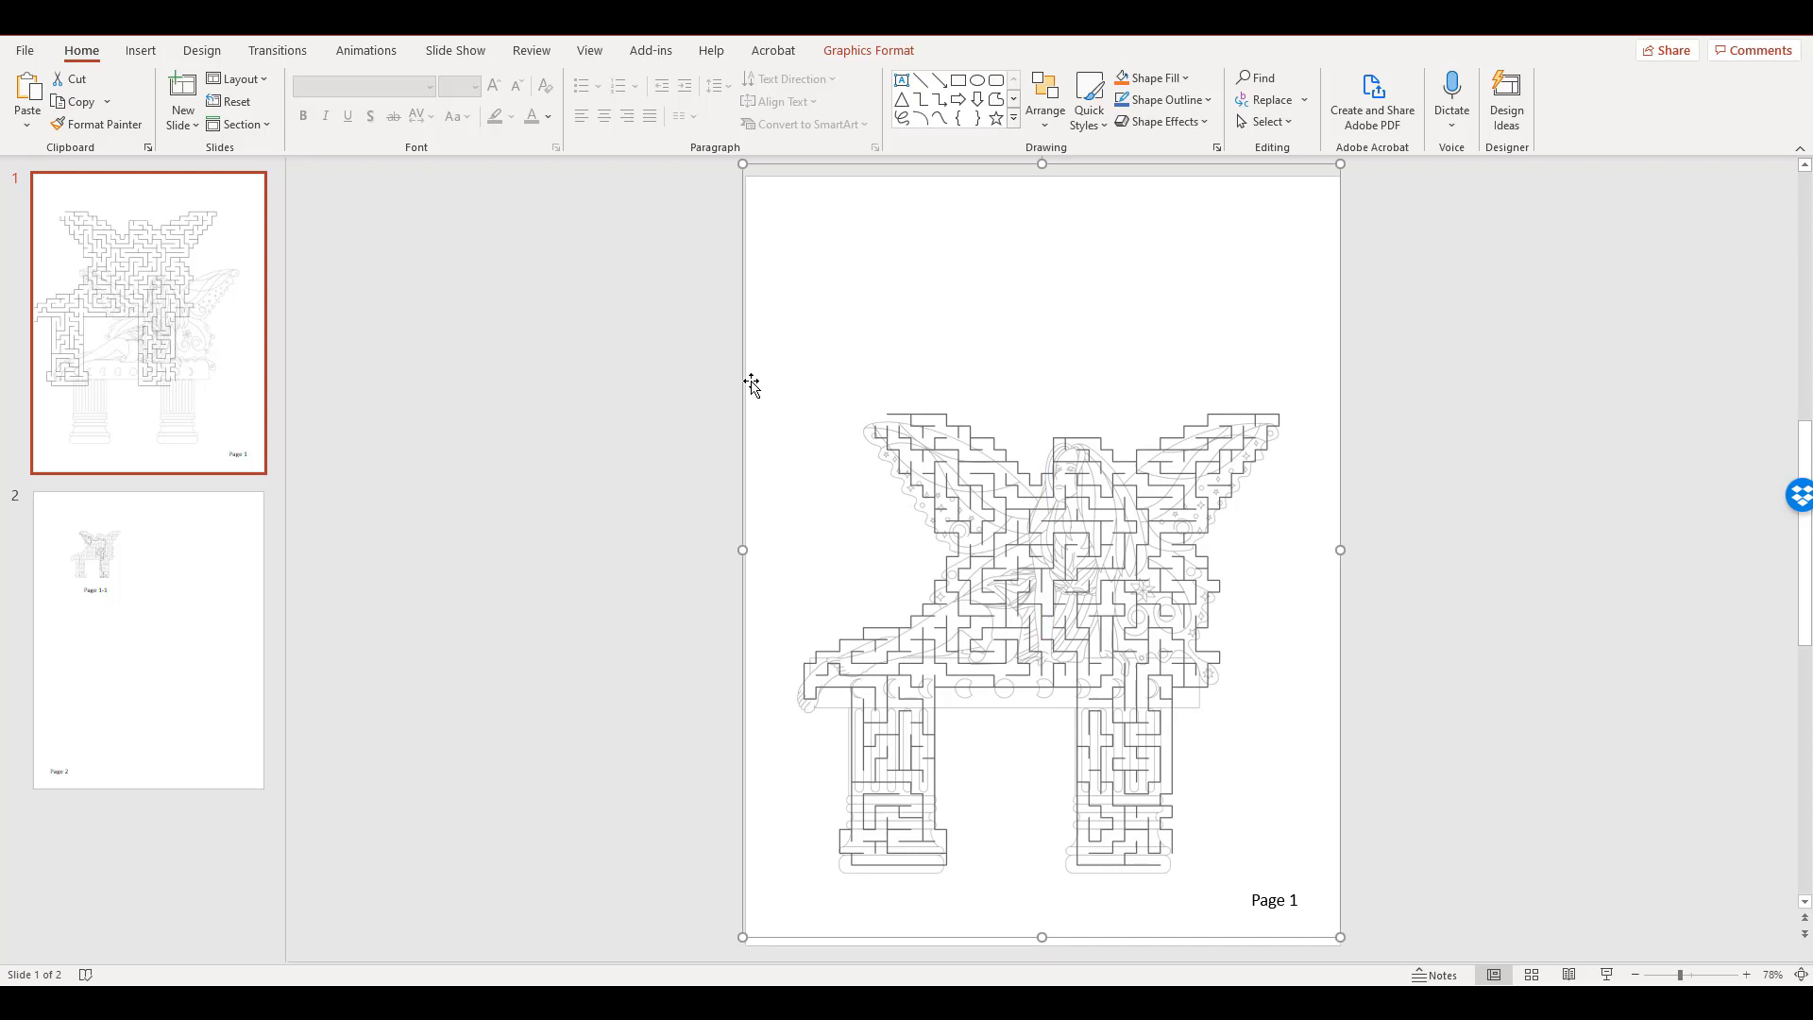
left_click(158, 28)
left_click(159, 28)
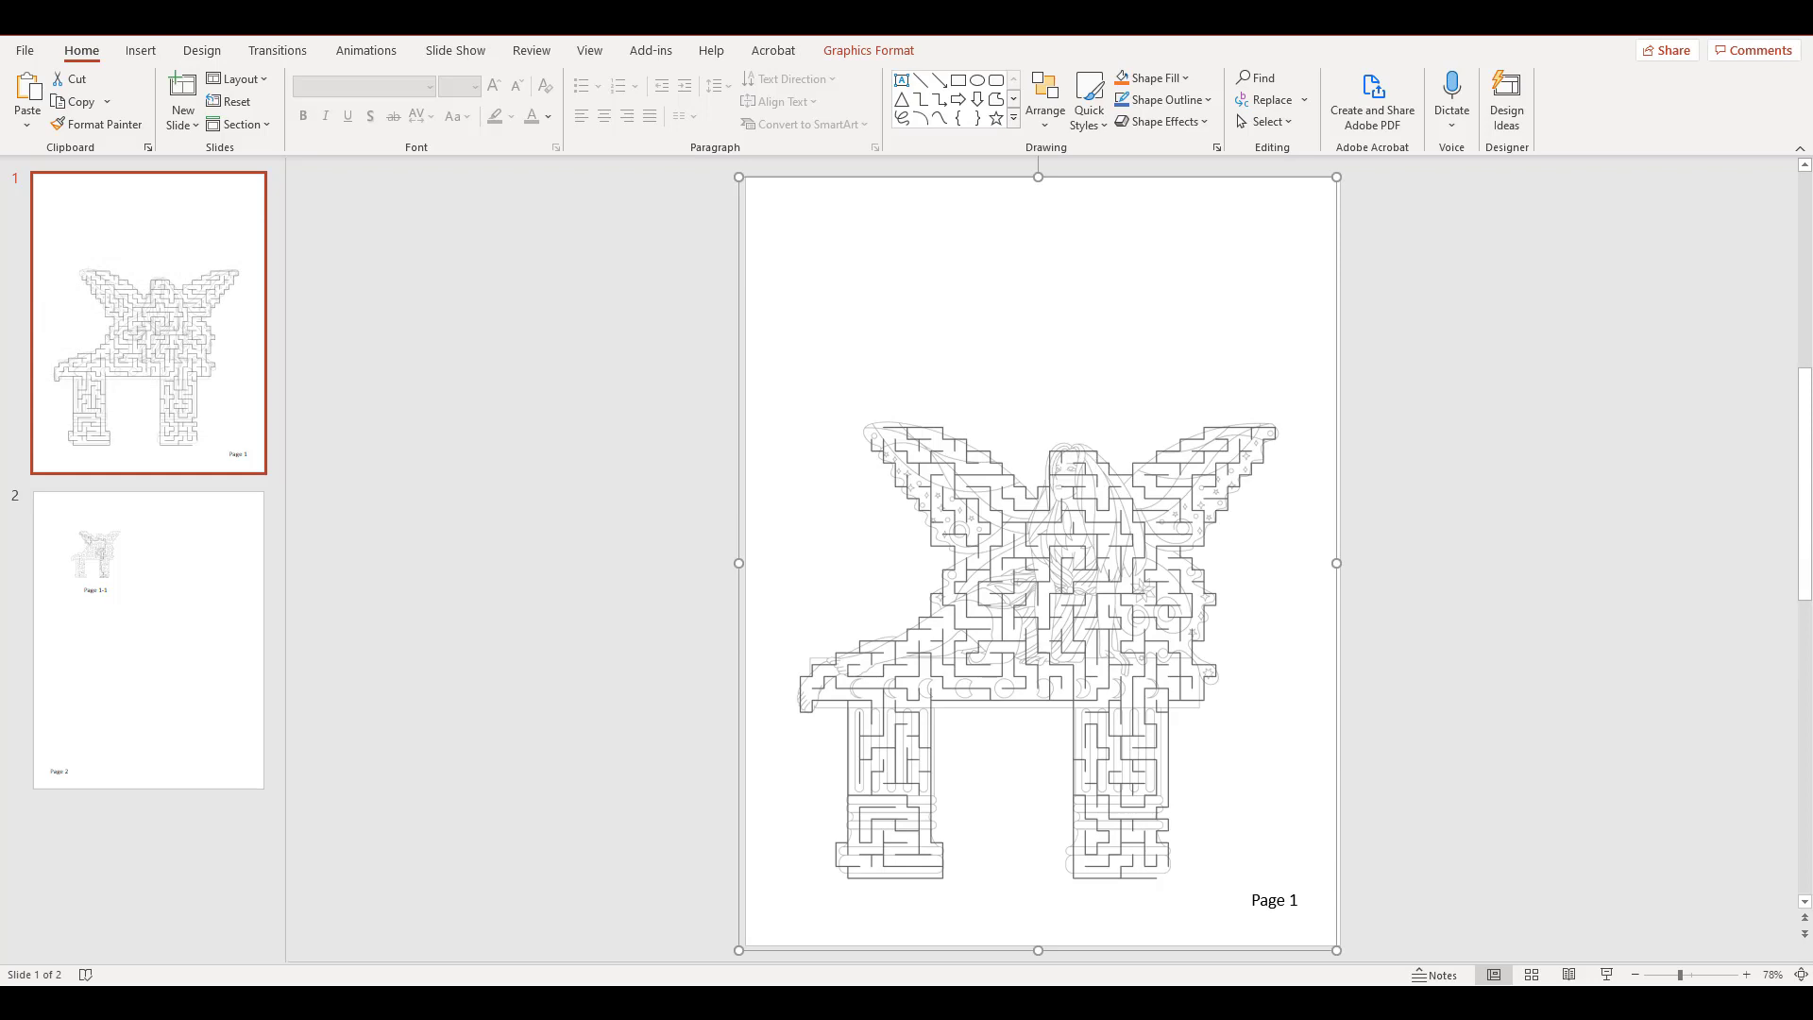
Paste the planet picture onto slide 1, shrink it to about 4.47" wide by 2.85" high, and place it centred above the maze
key("ctrl+v")
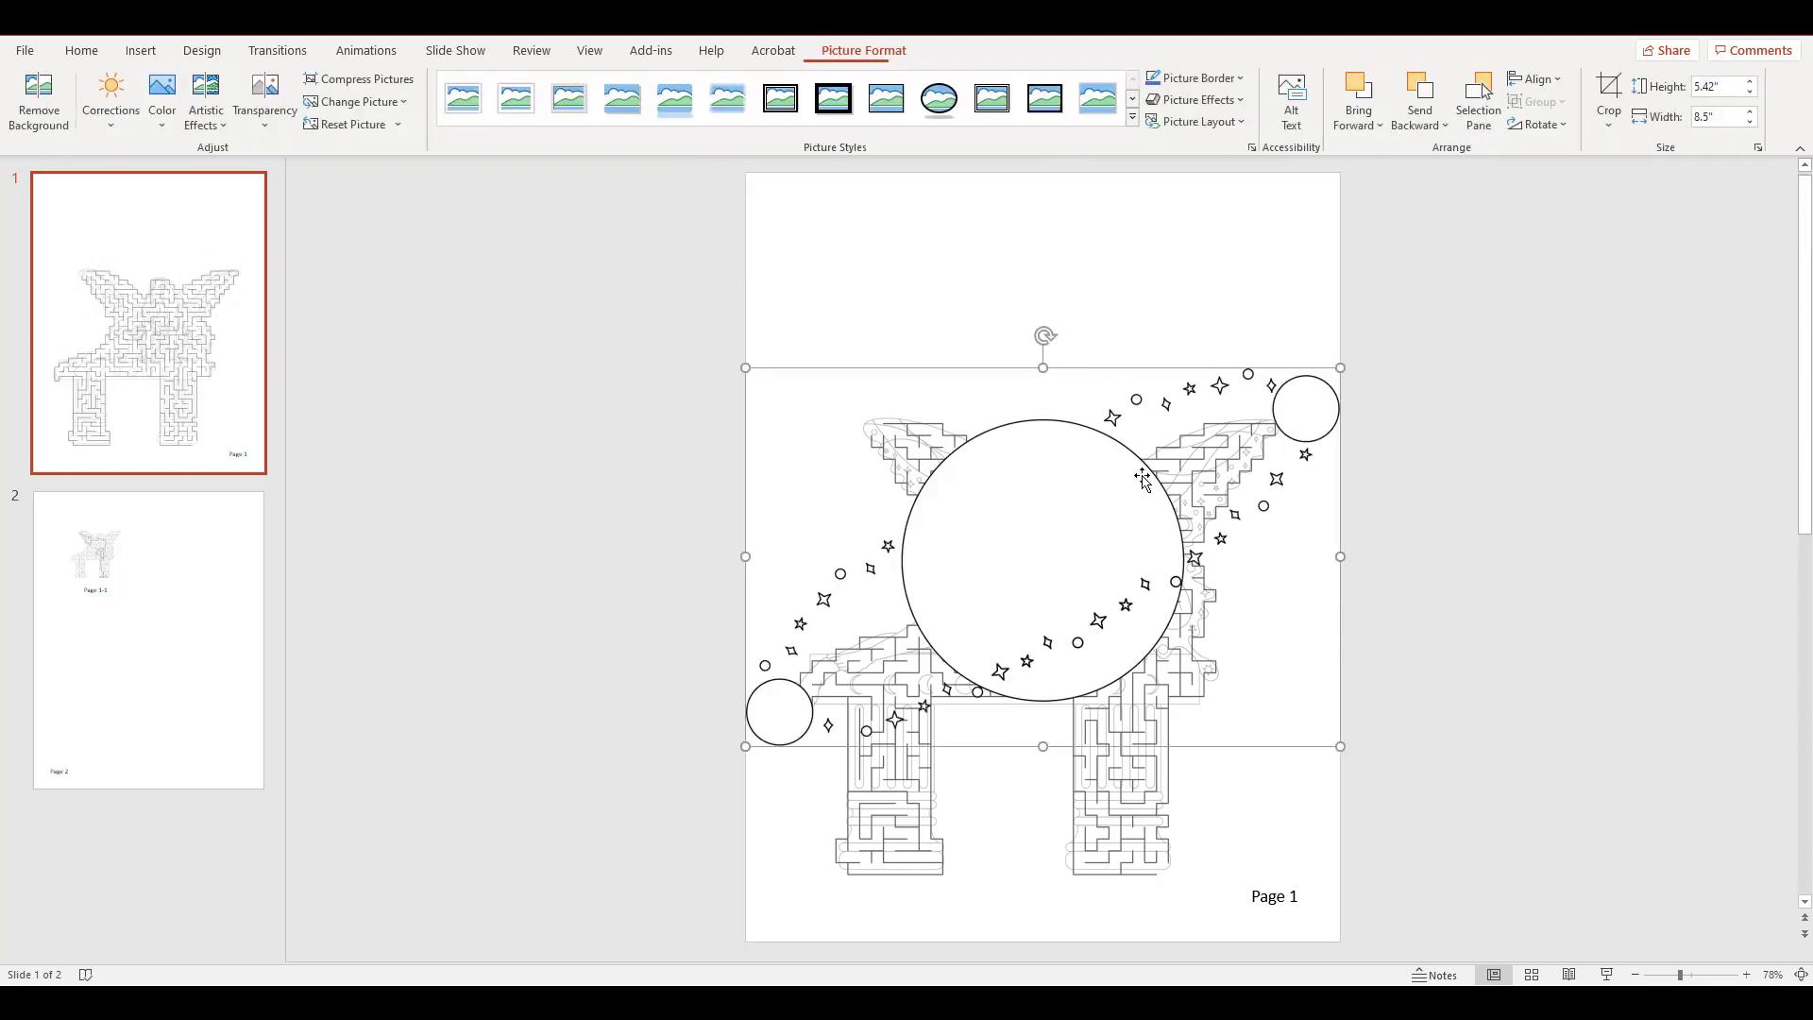
left_click_drag(1075, 538, 1080, 384)
left_click_drag(742, 573, 1027, 379)
left_click_drag(1229, 315, 1081, 329)
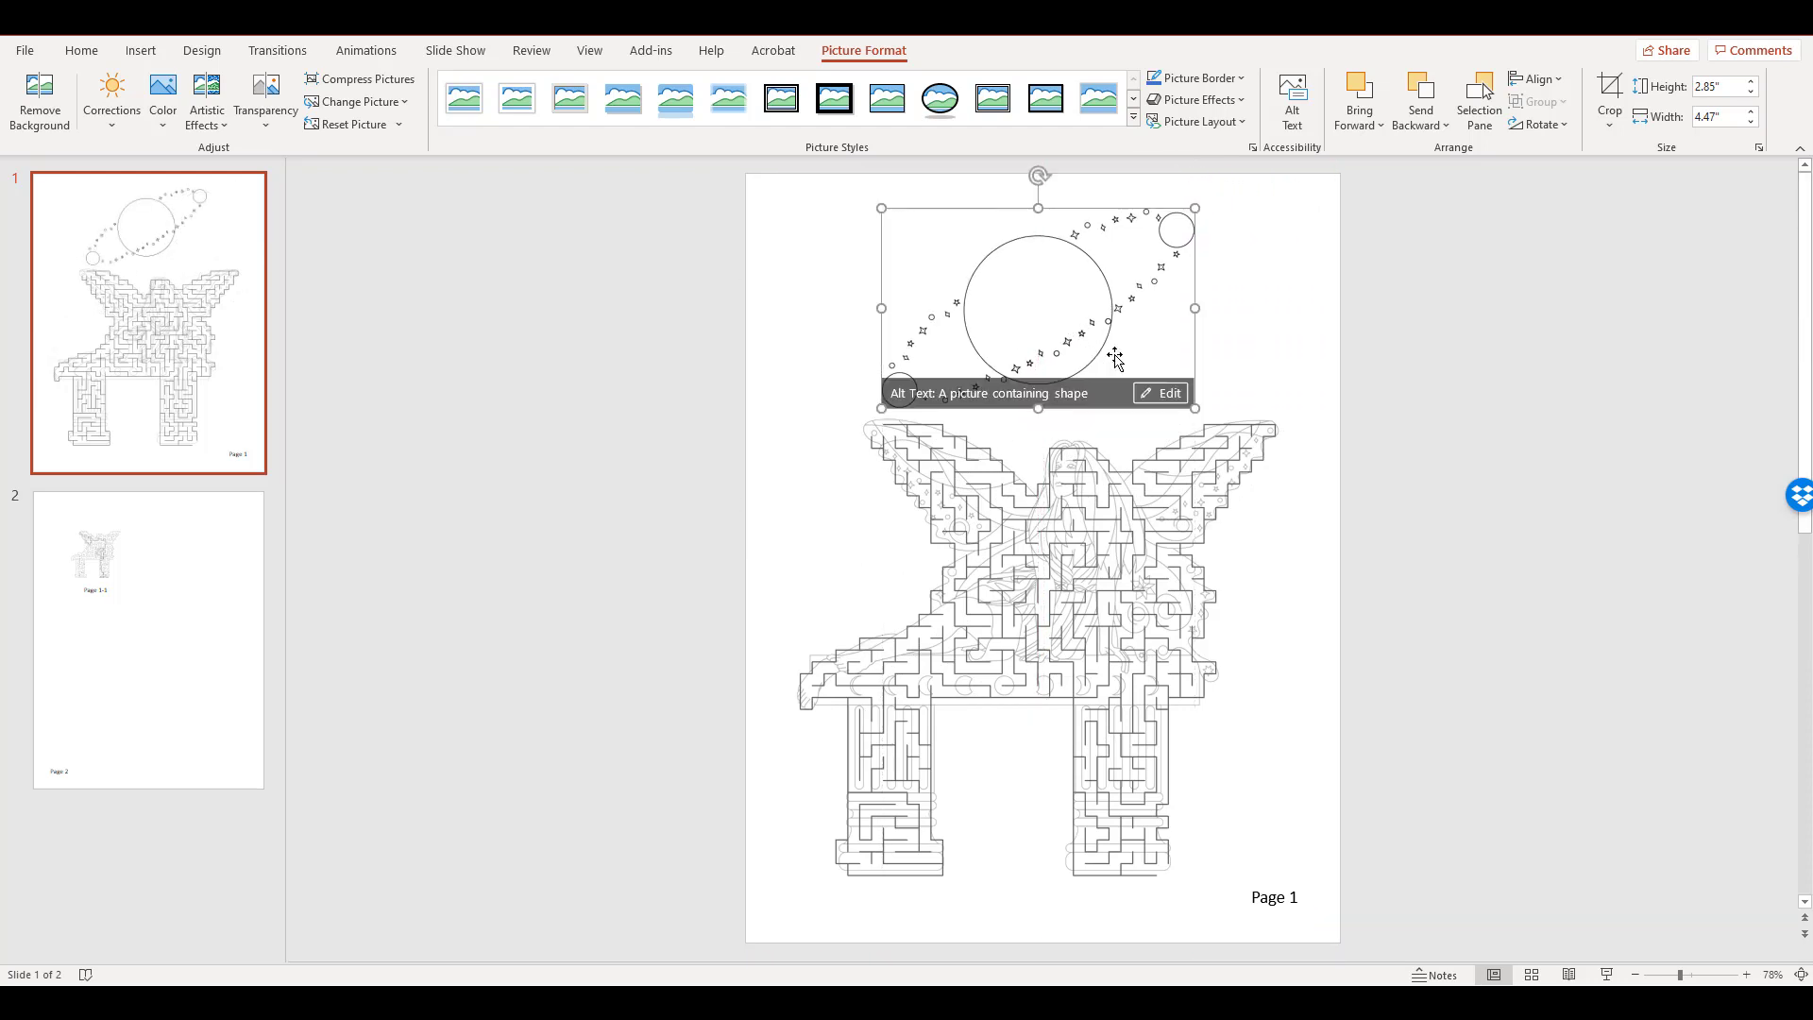
left_click(1549, 376)
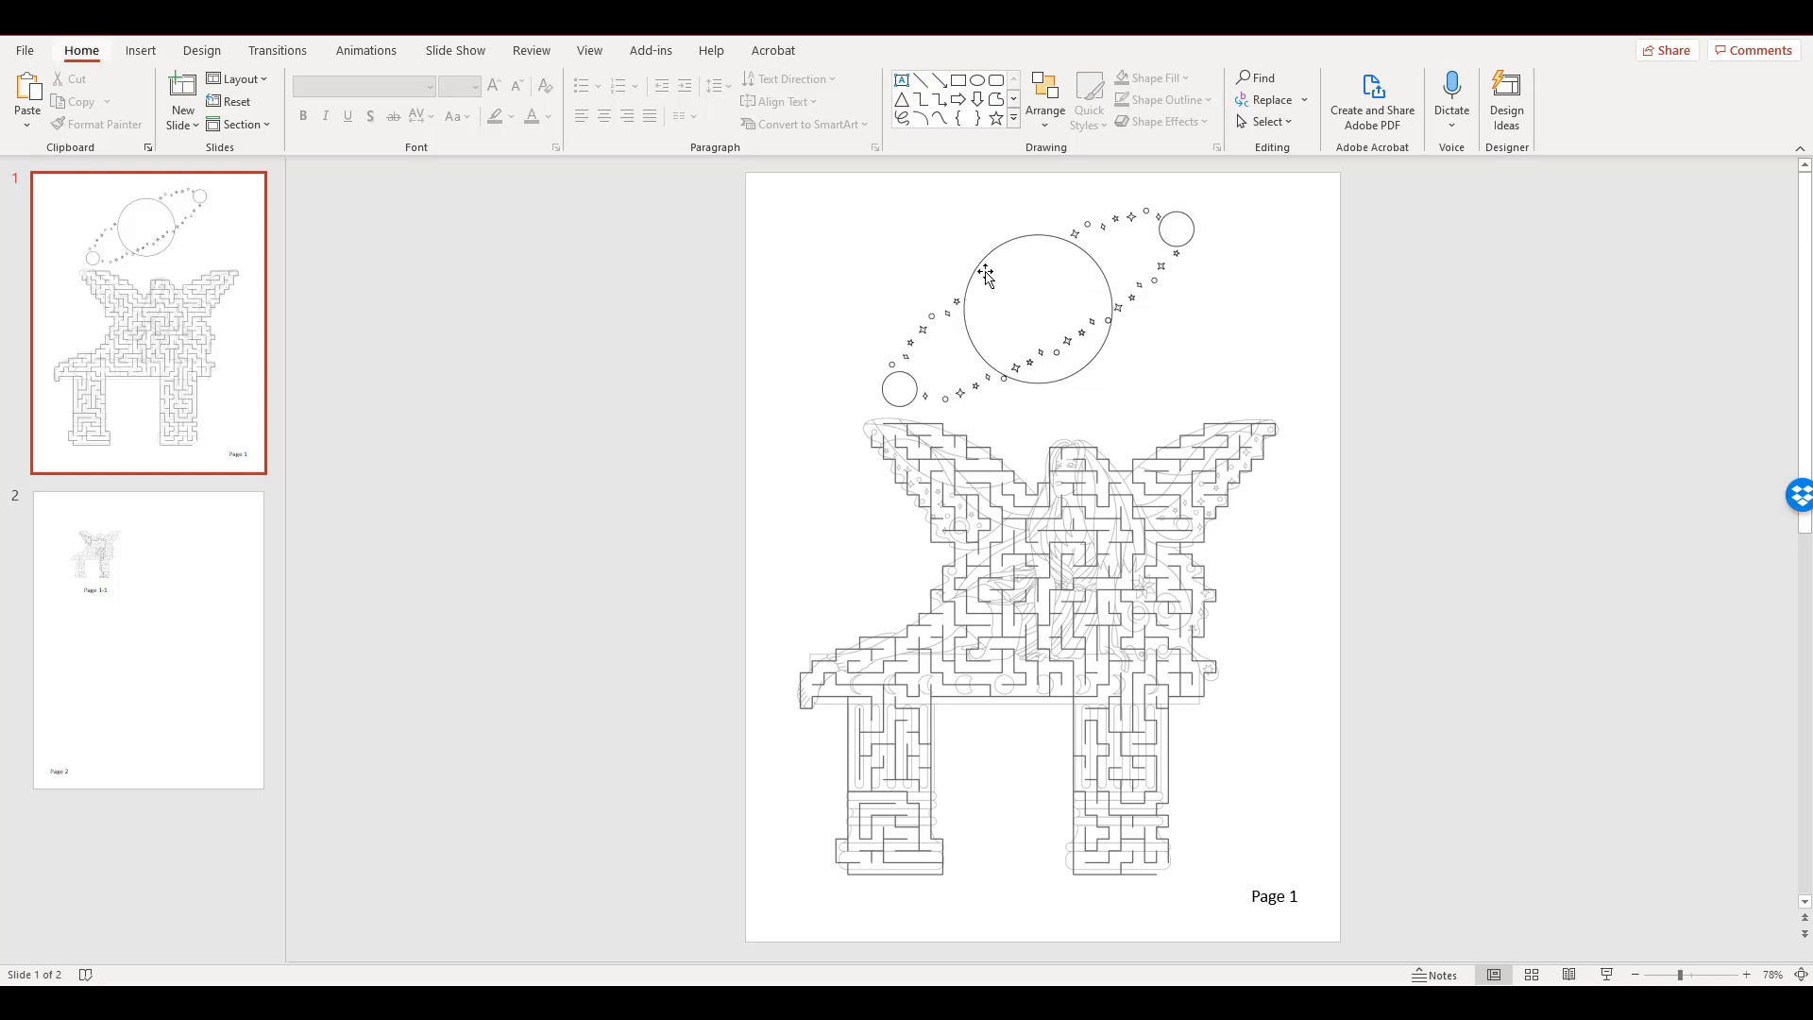
Review the planet and maze layout on slide 1 and the maze solution on slide 2
key("alt")
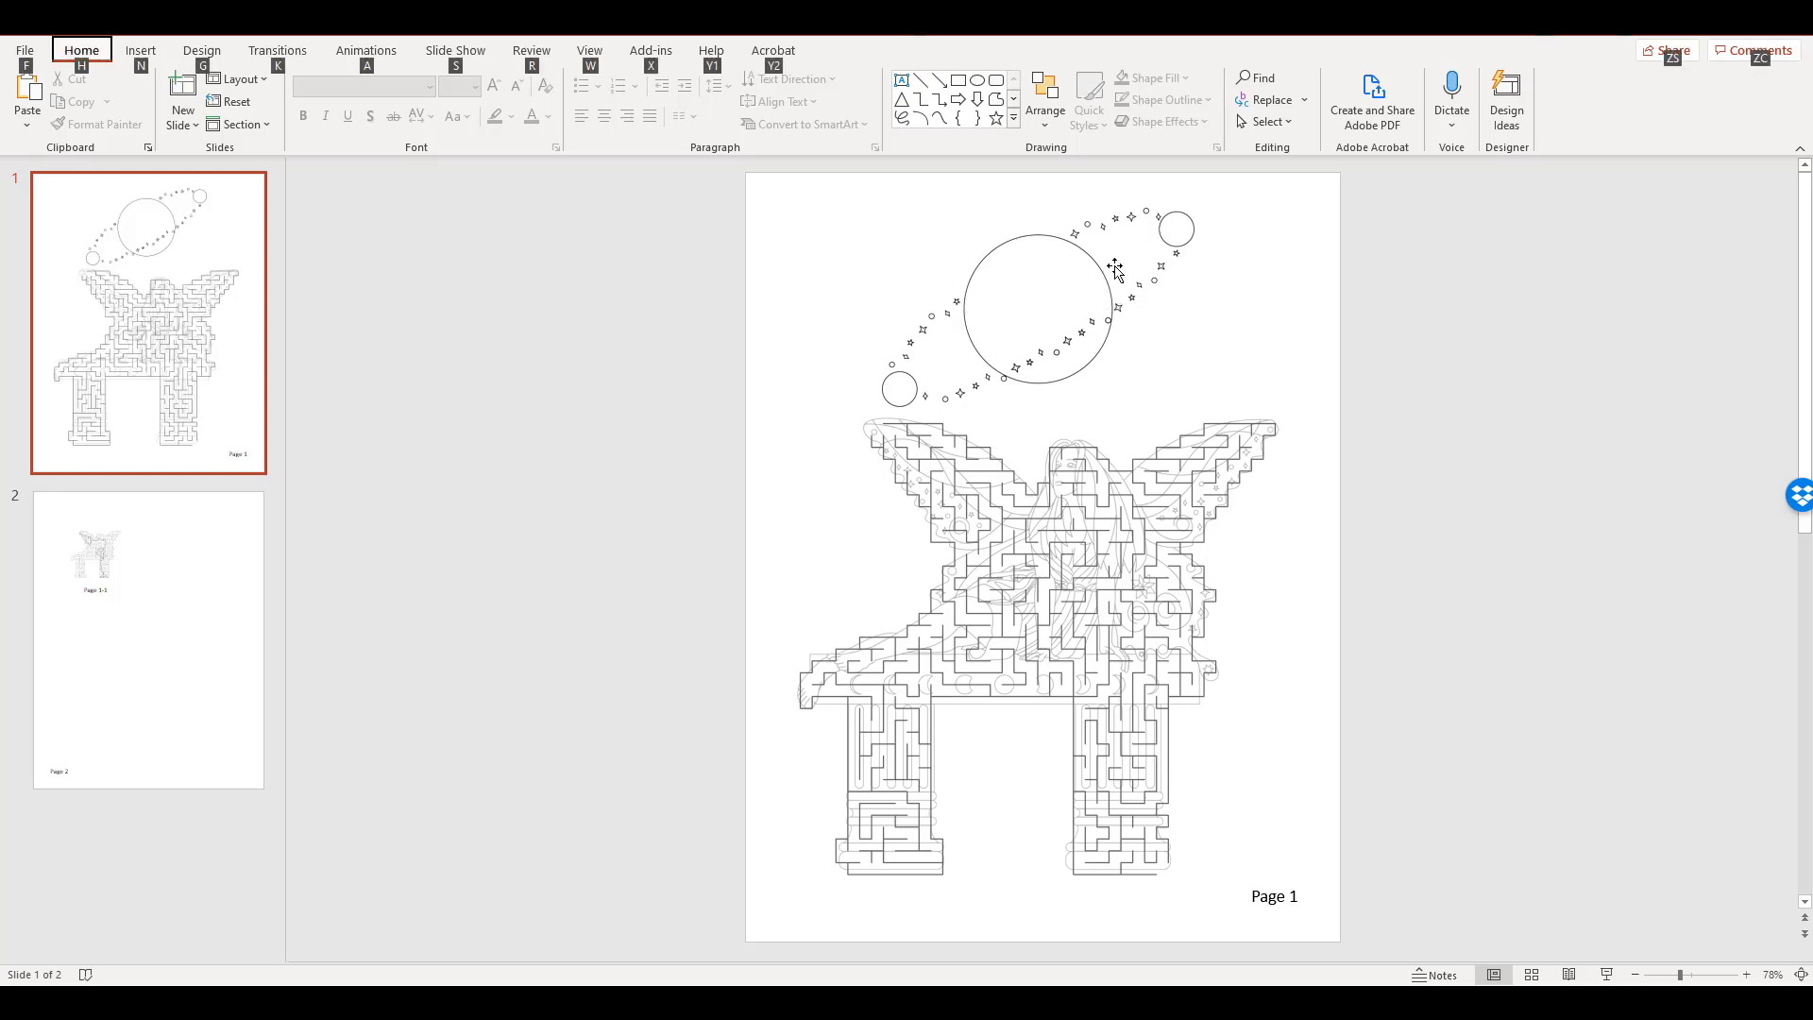
left_click(1038, 340)
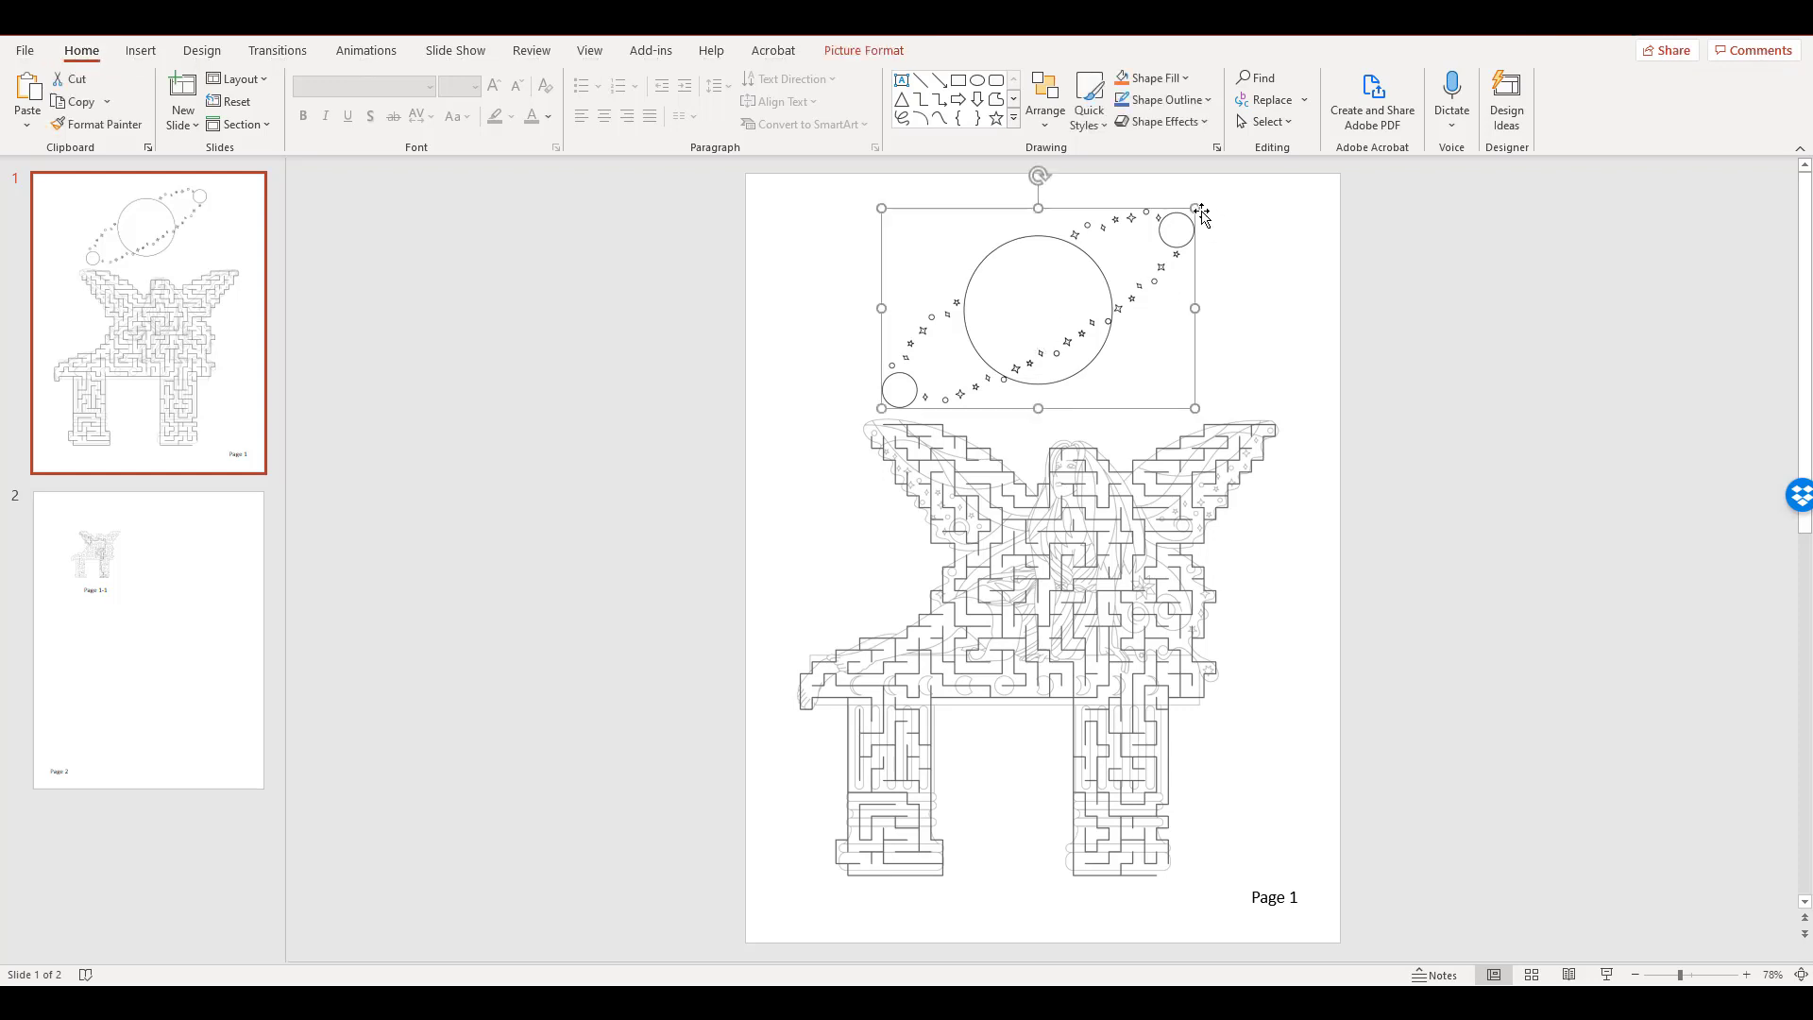
left_click(1445, 616)
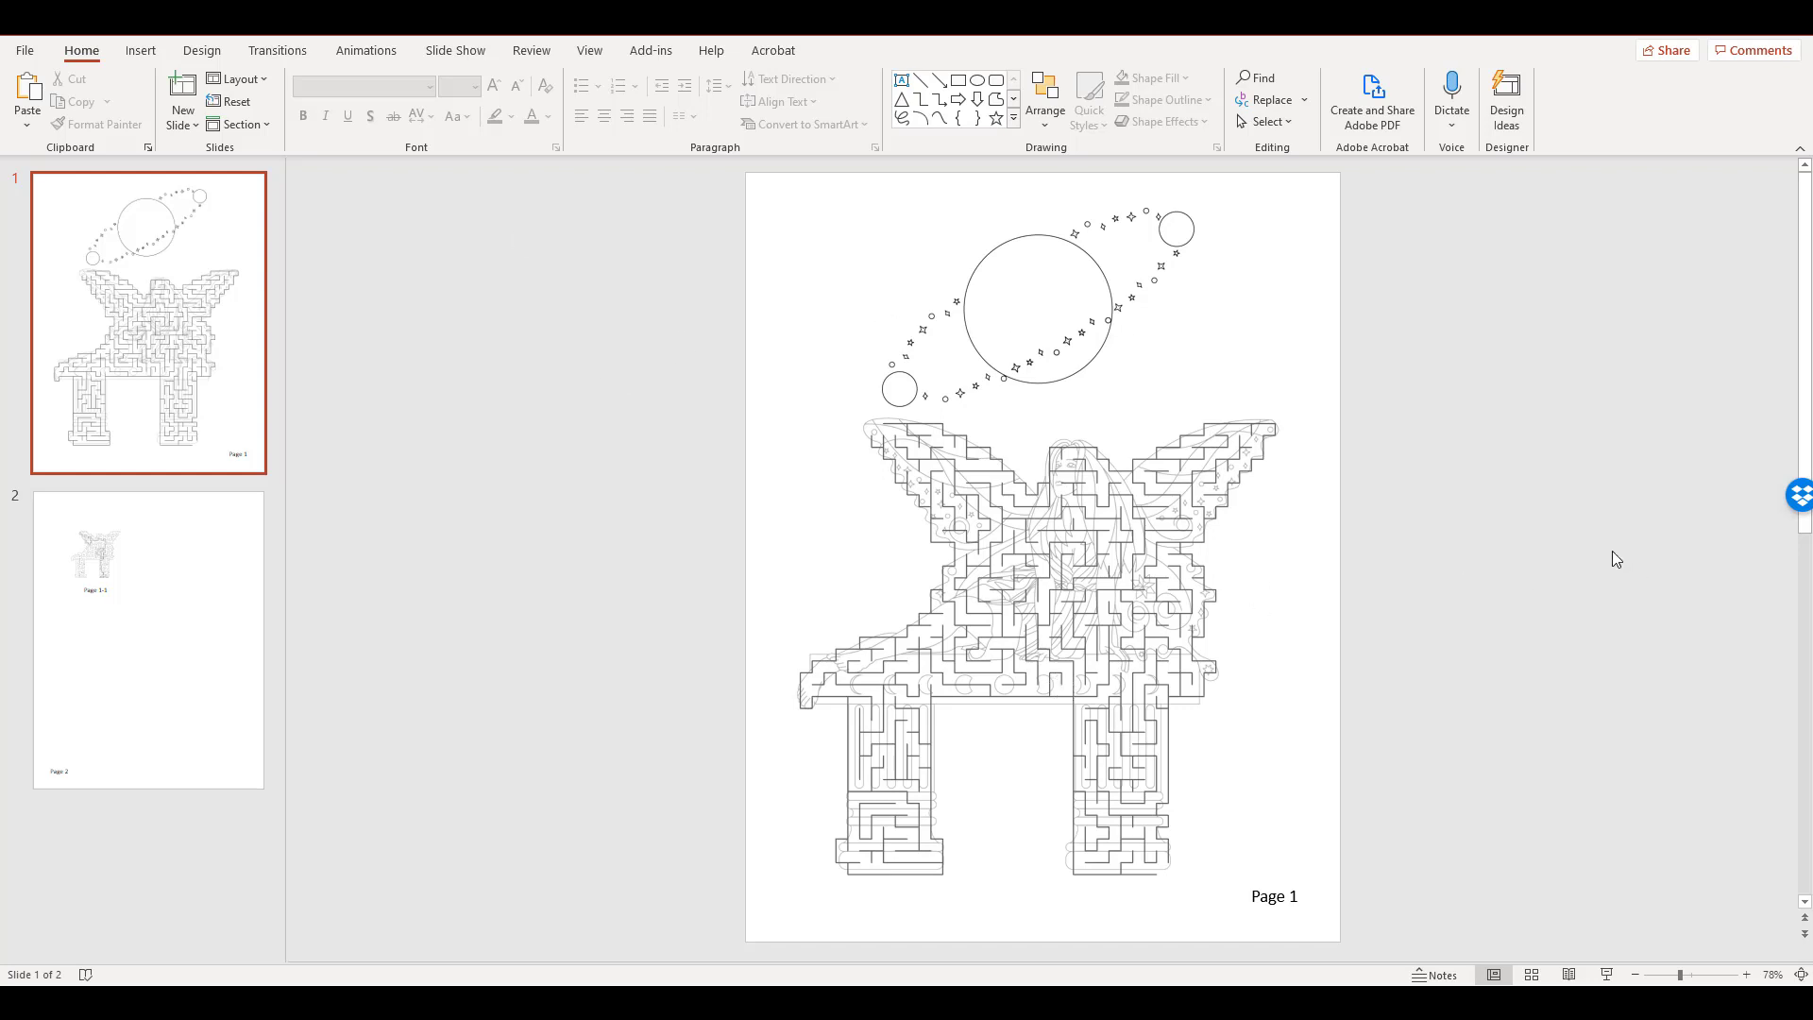
scroll(1259, 627, "down", 1)
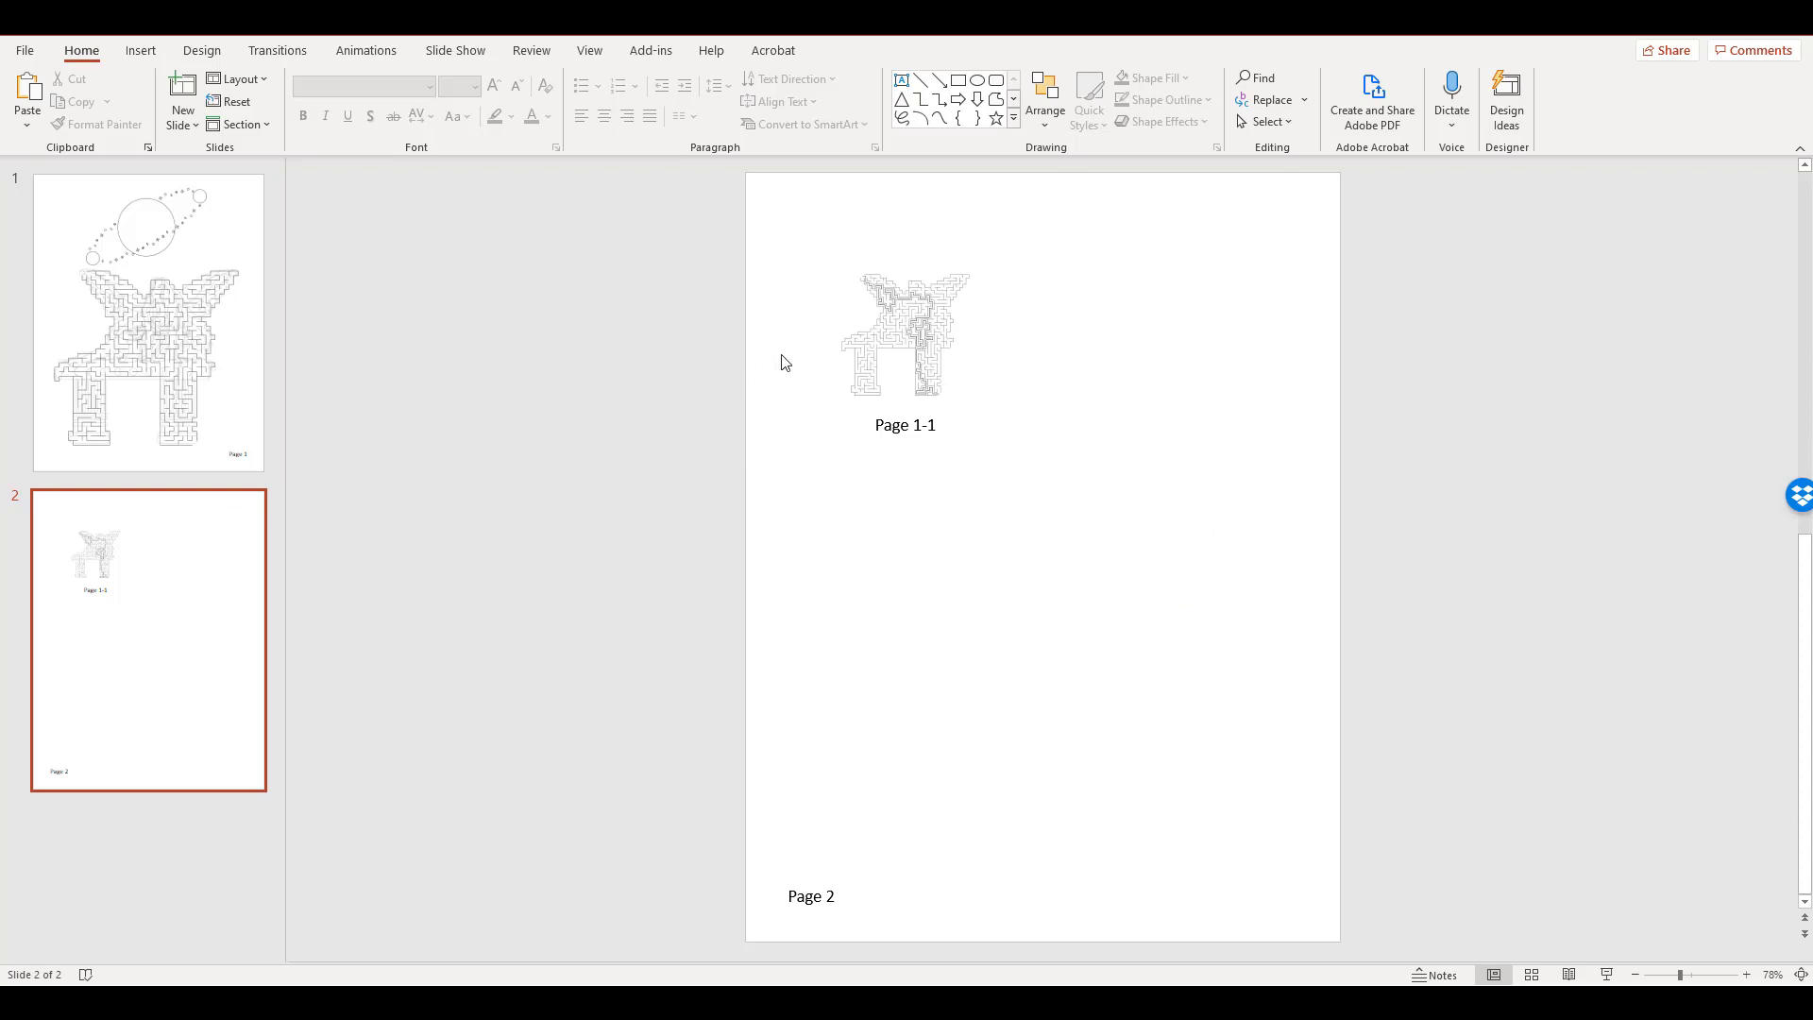
left_click(947, 352)
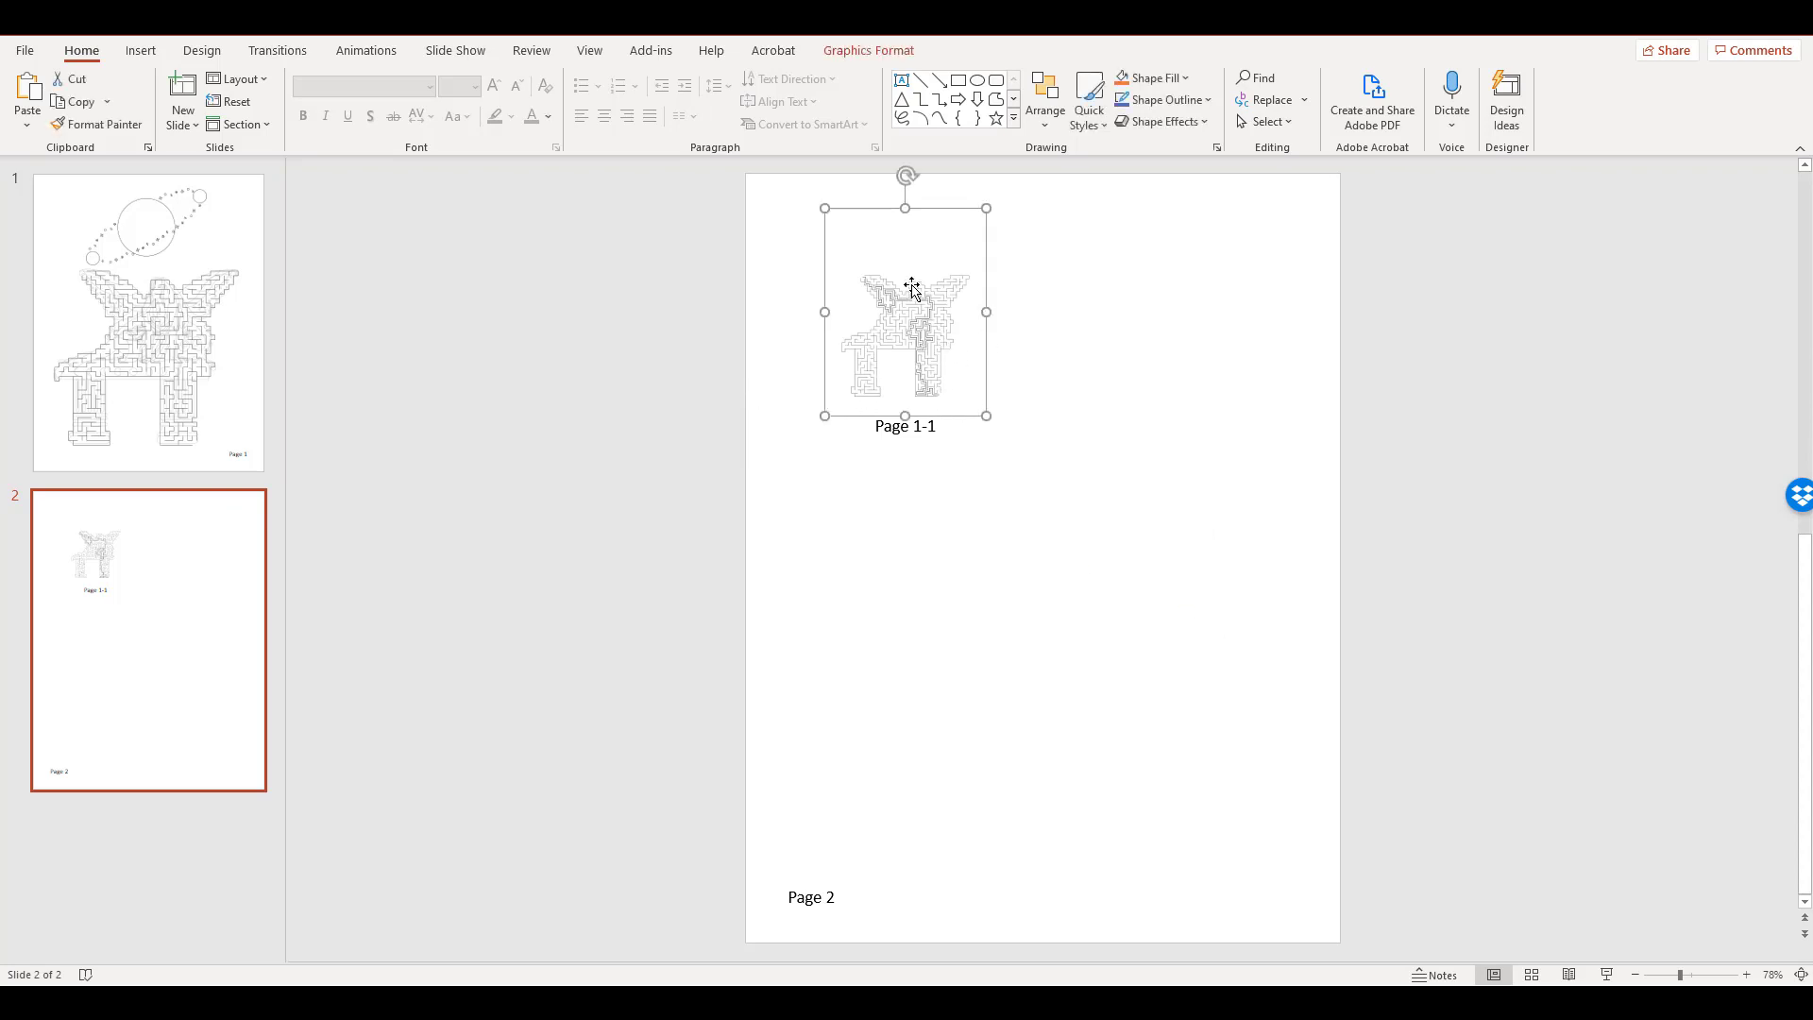
scroll(607, 472, "up", 1)
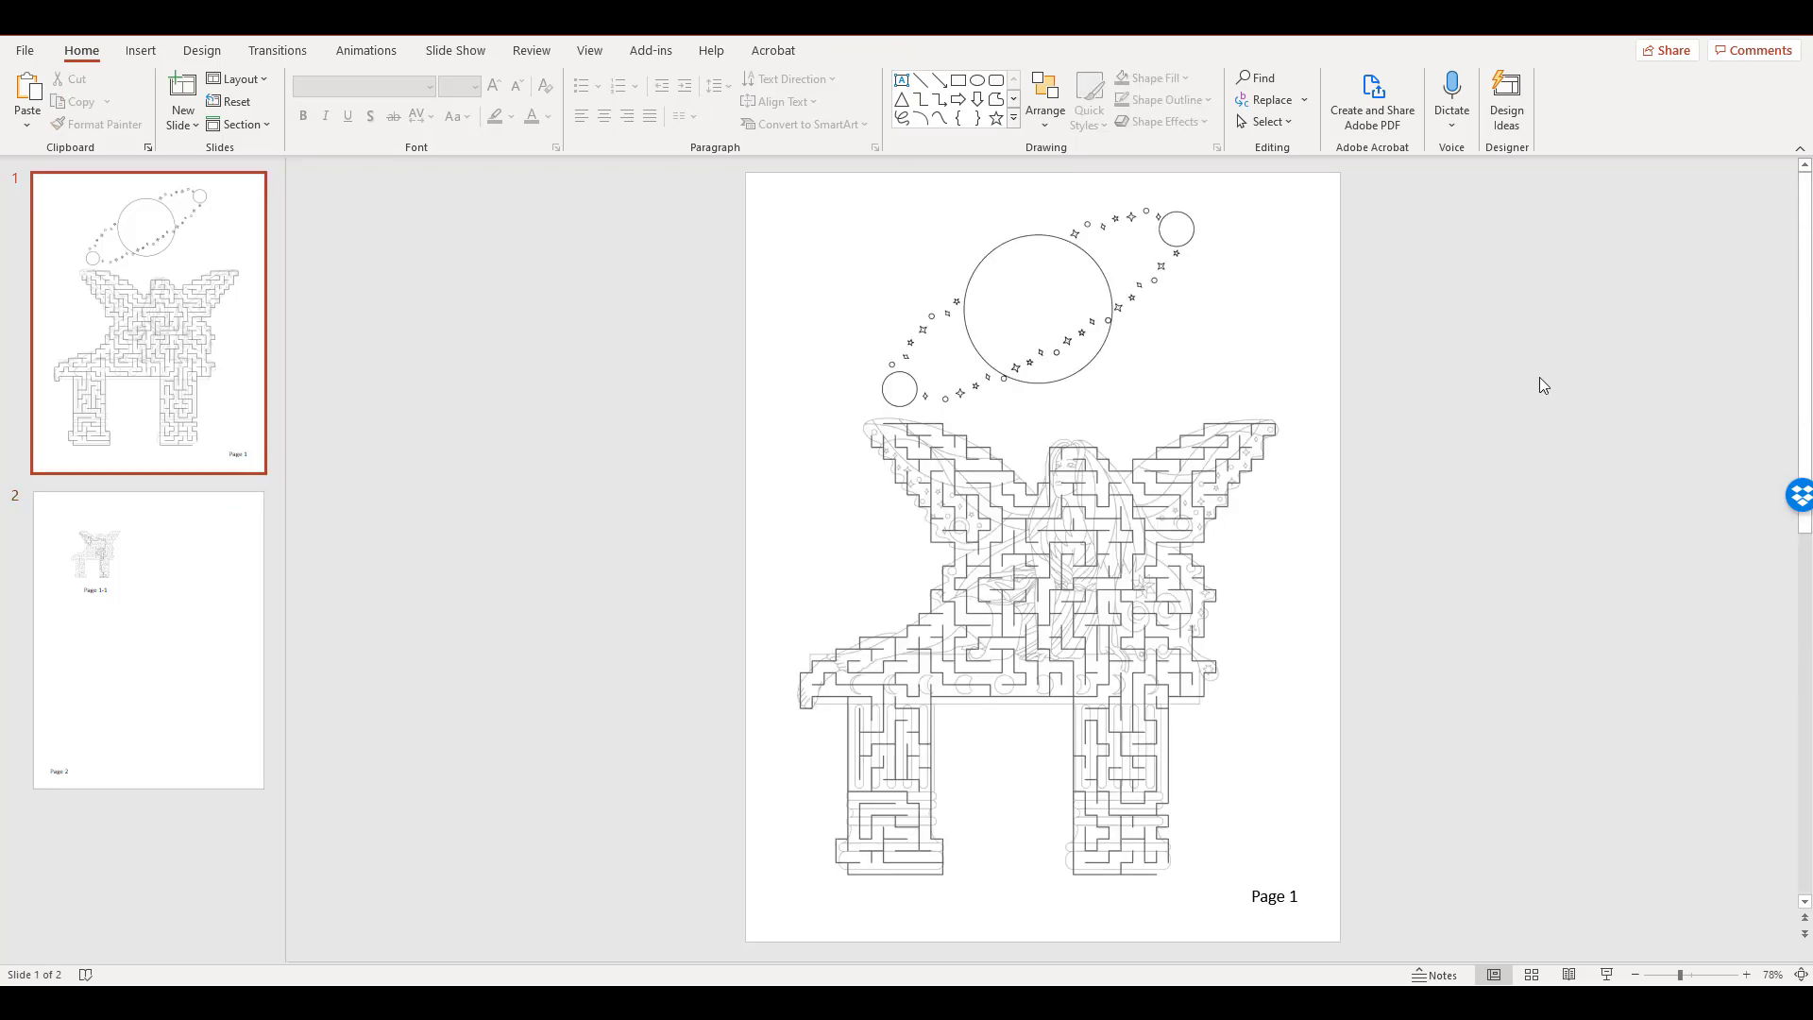
left_click(23, 51)
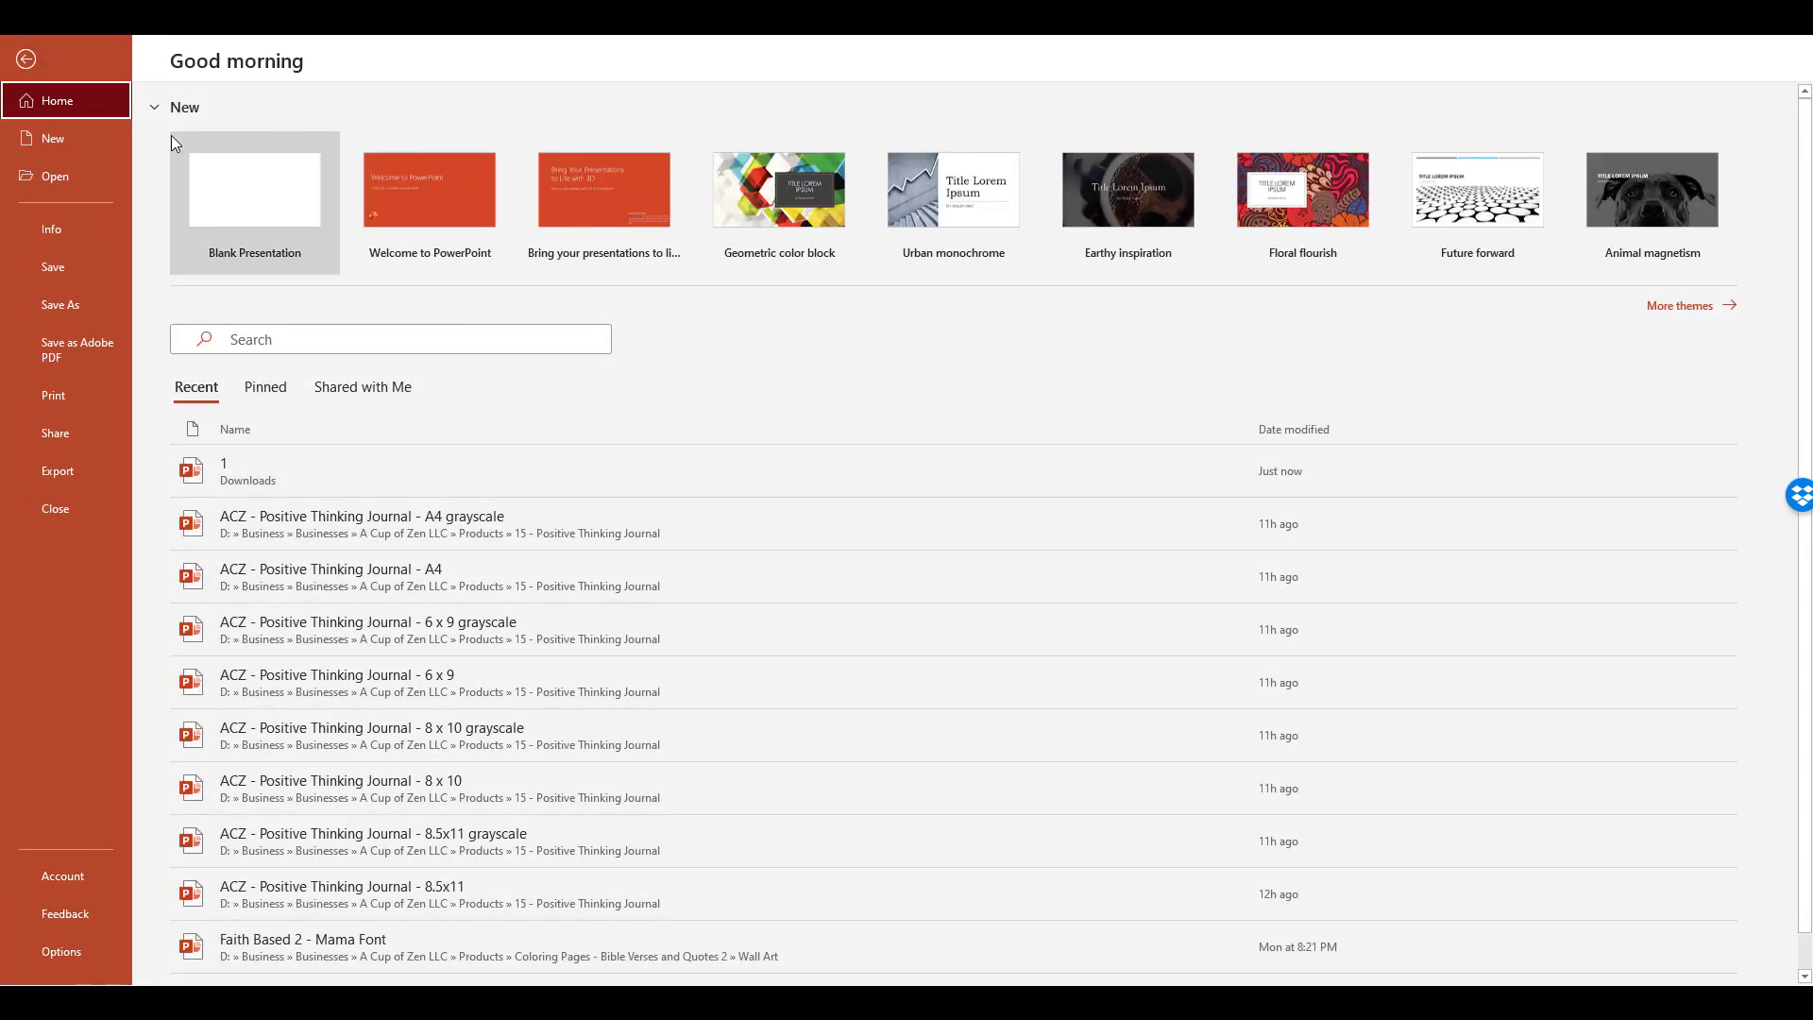
left_click(25, 58)
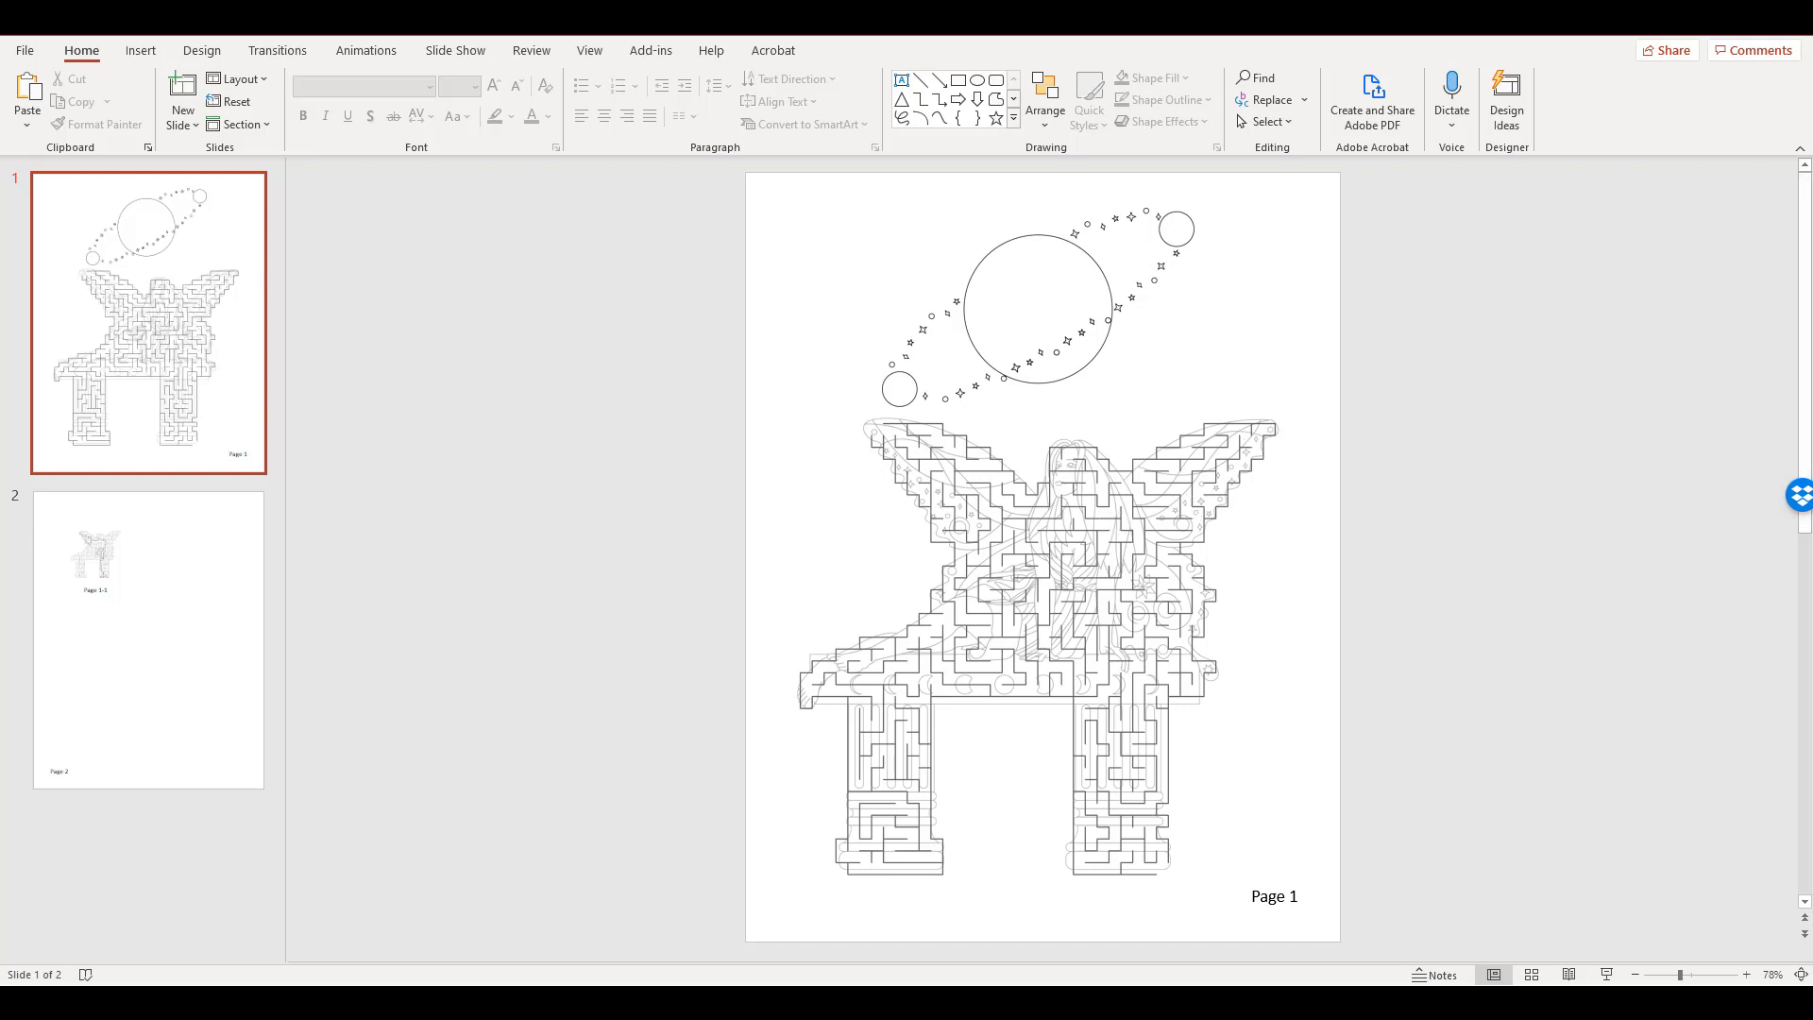
Place an unfaded full-page fairy drawing over the maze on slide 1, and delete it again
left_click_drag(1576, 545, 1178, 467)
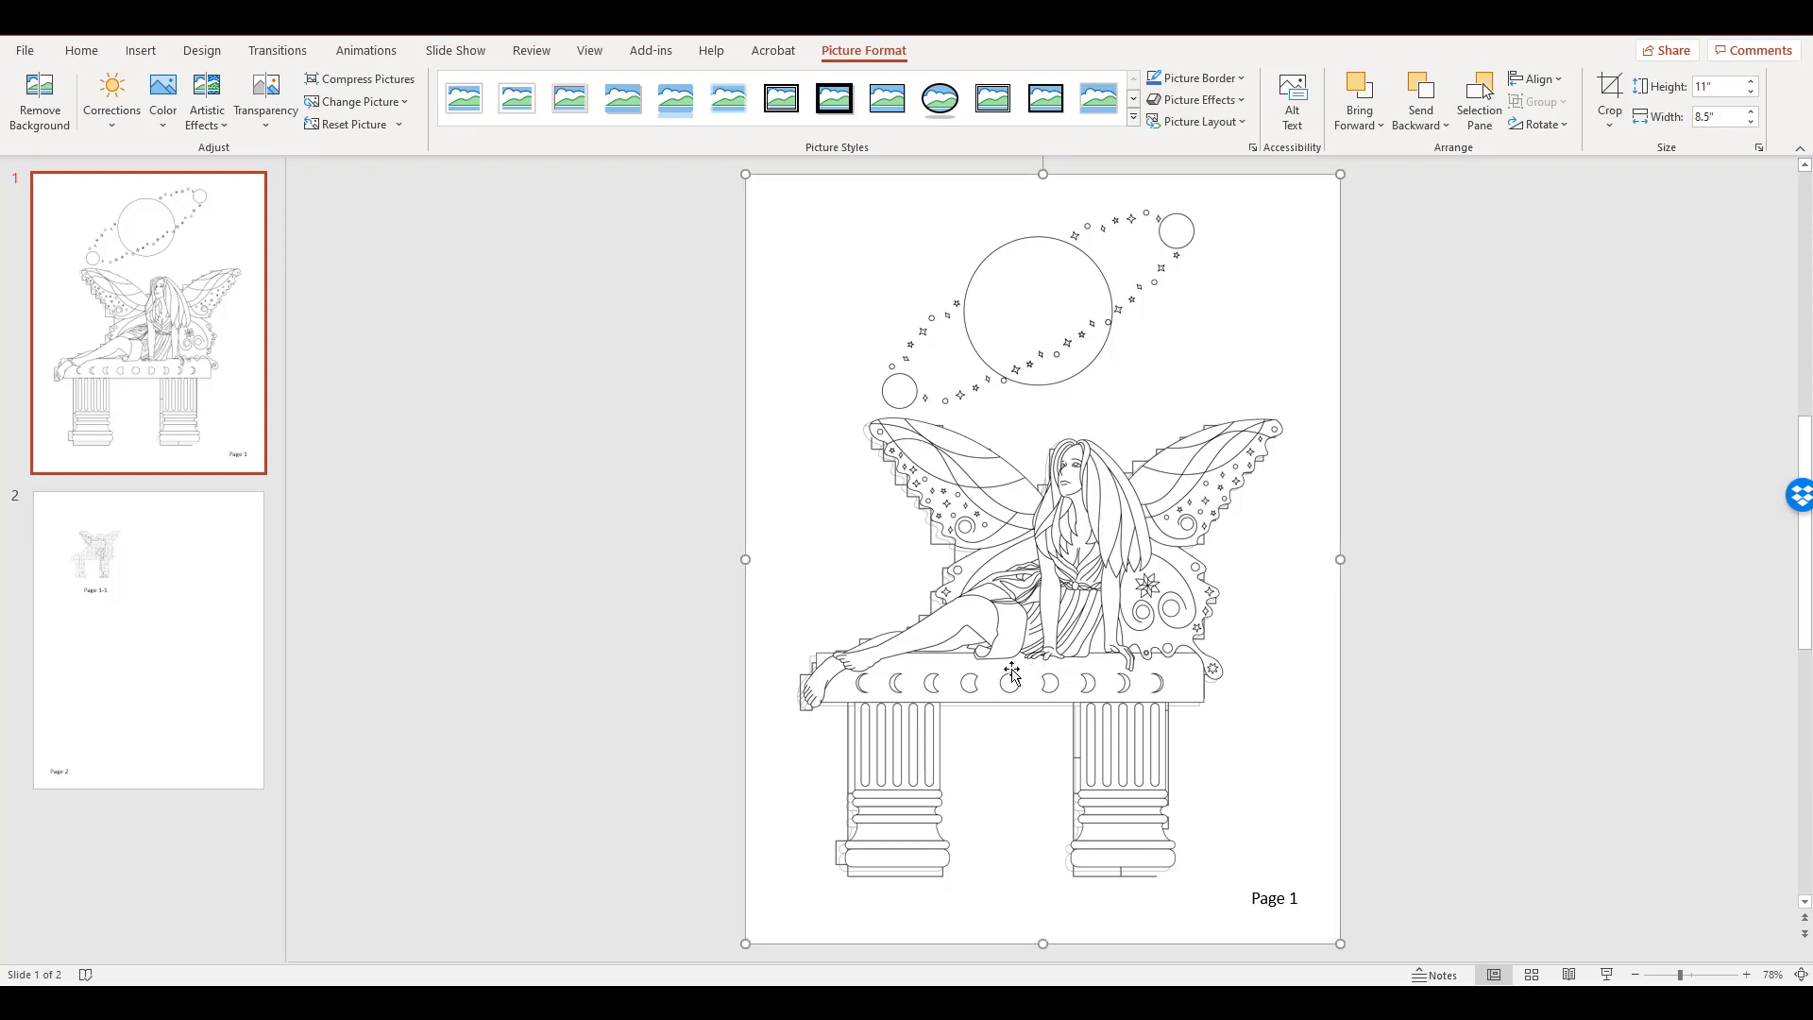
key("Delete")
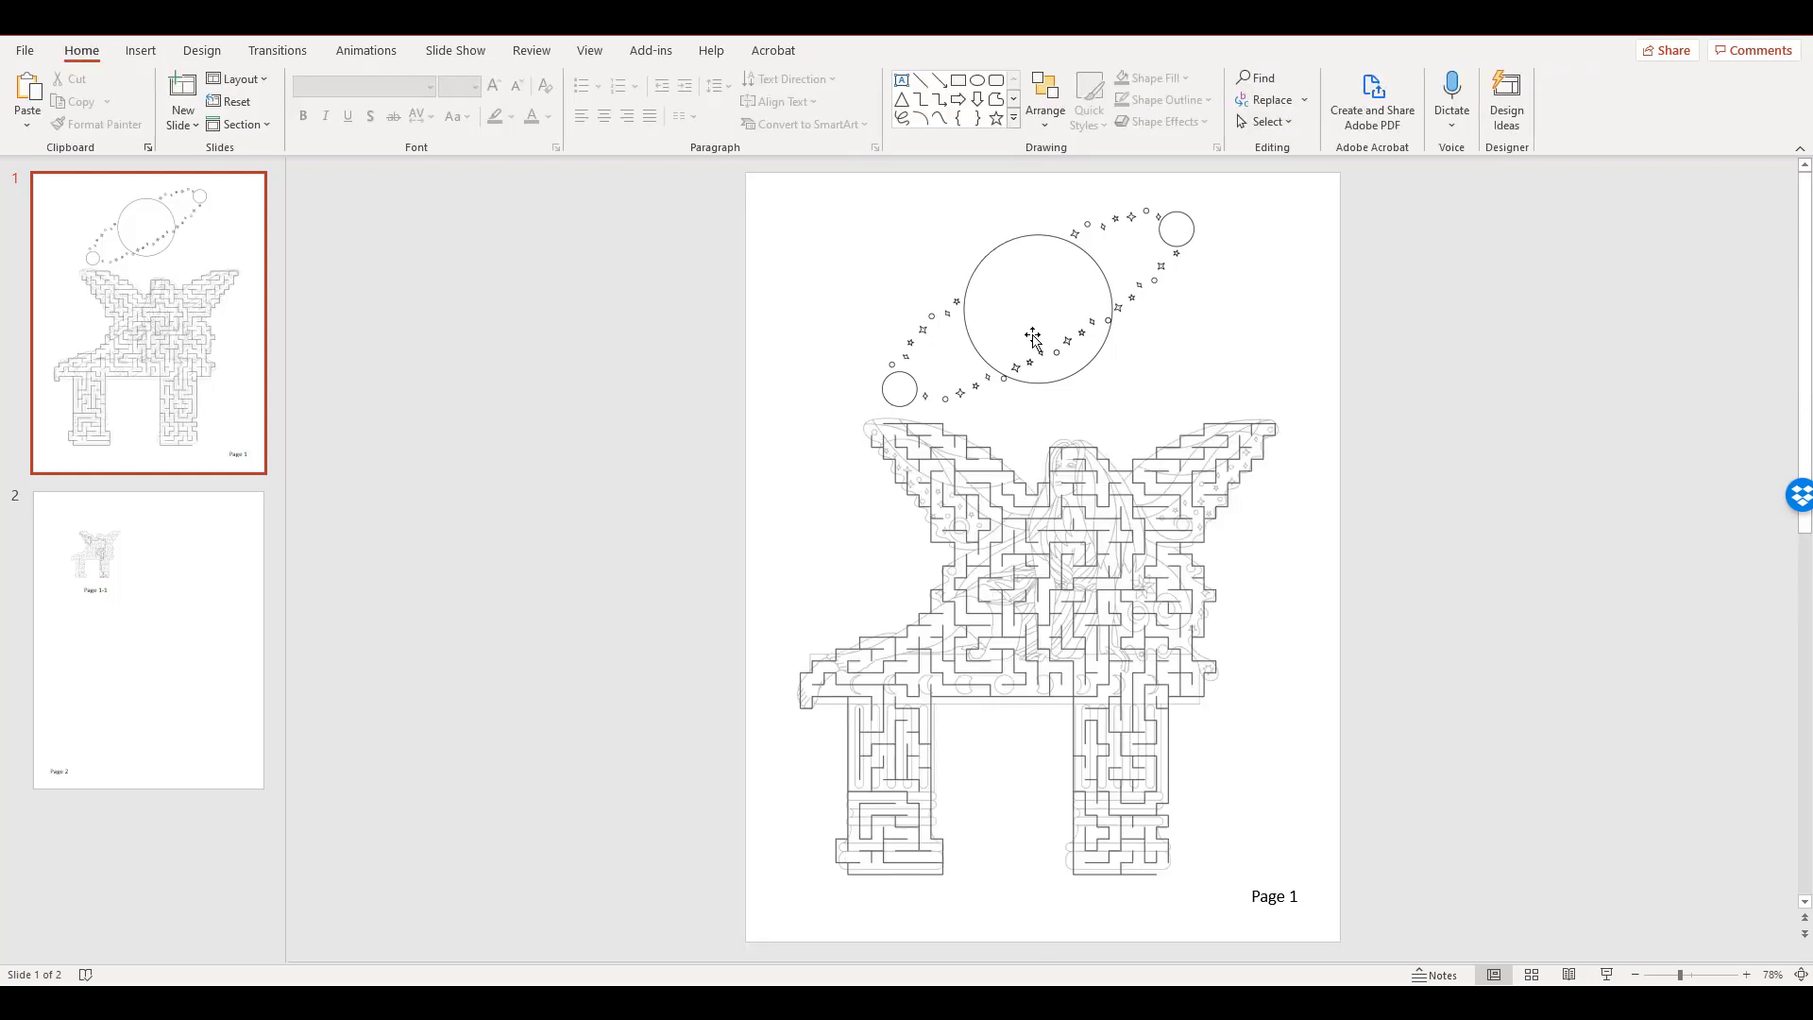